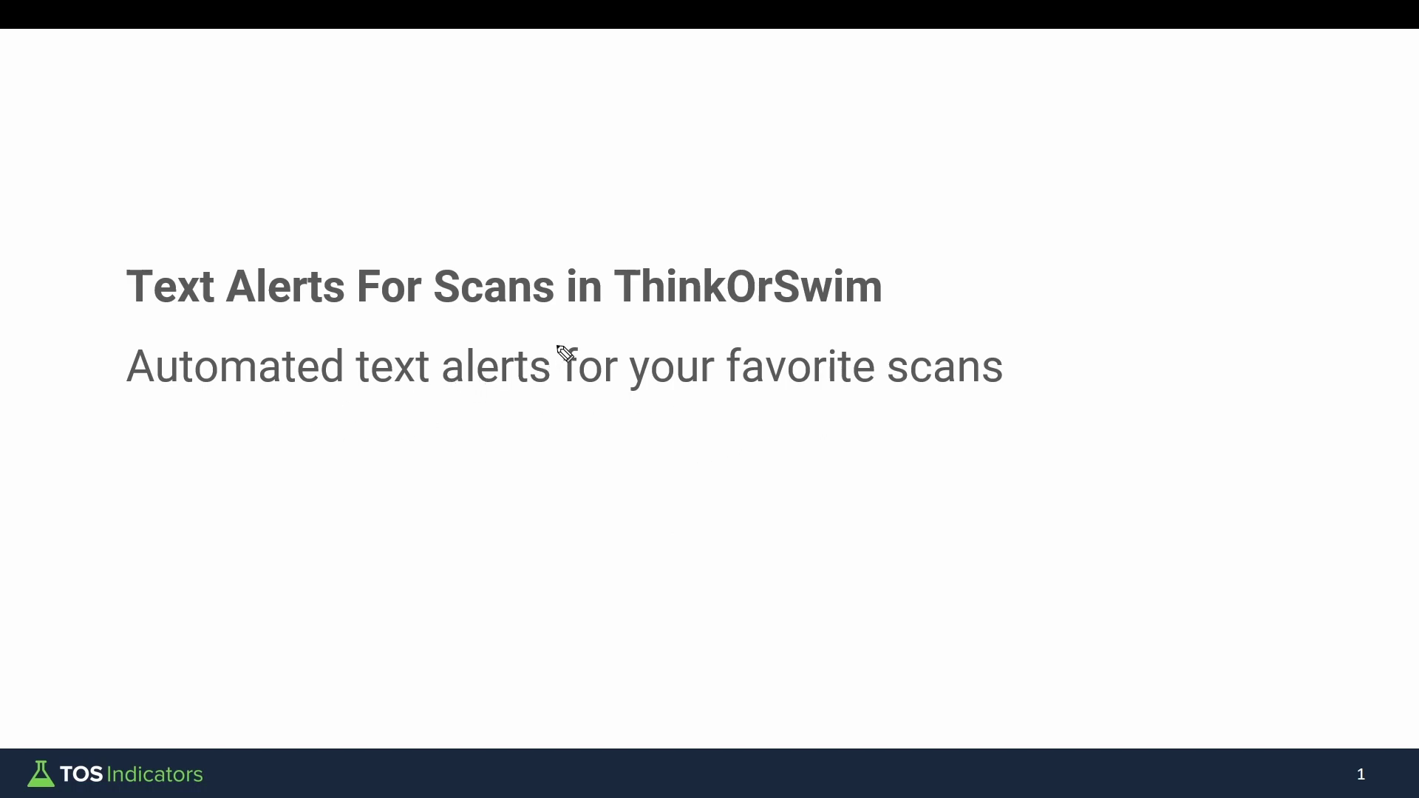
Circle 'text alerts' in blue ink on the title slide and draw an arrow pointing up at it
mouse_move(564, 350)
mouse_down()
mouse_move(362, 339)
mouse_move(475, 431)
mouse_move(568, 352)
mouse_up()
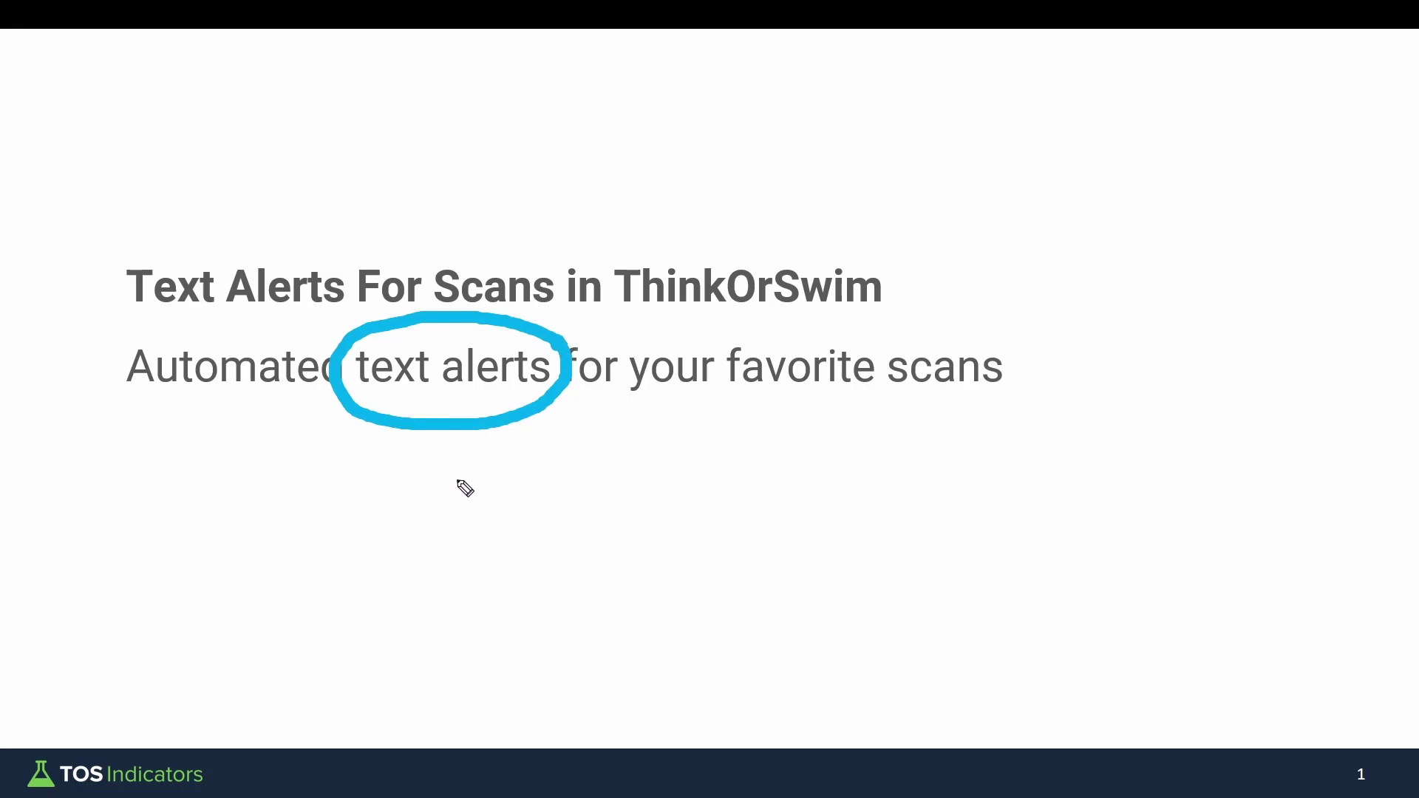
drag(454, 442, 455, 520)
drag(433, 473, 481, 467)
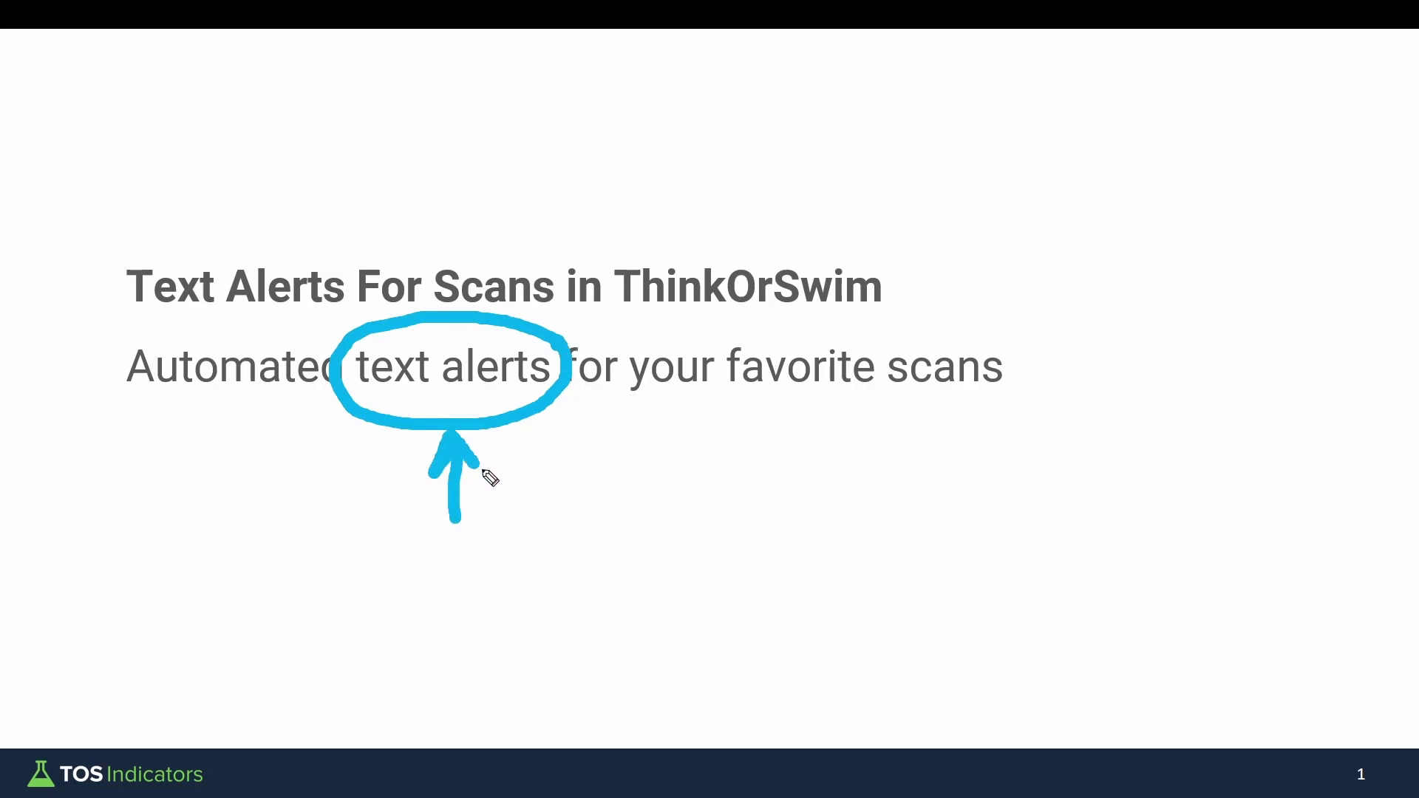
Clear the title-slide ink, then briefly mark the chart's last candles on slide 2 and erase it
key(e)
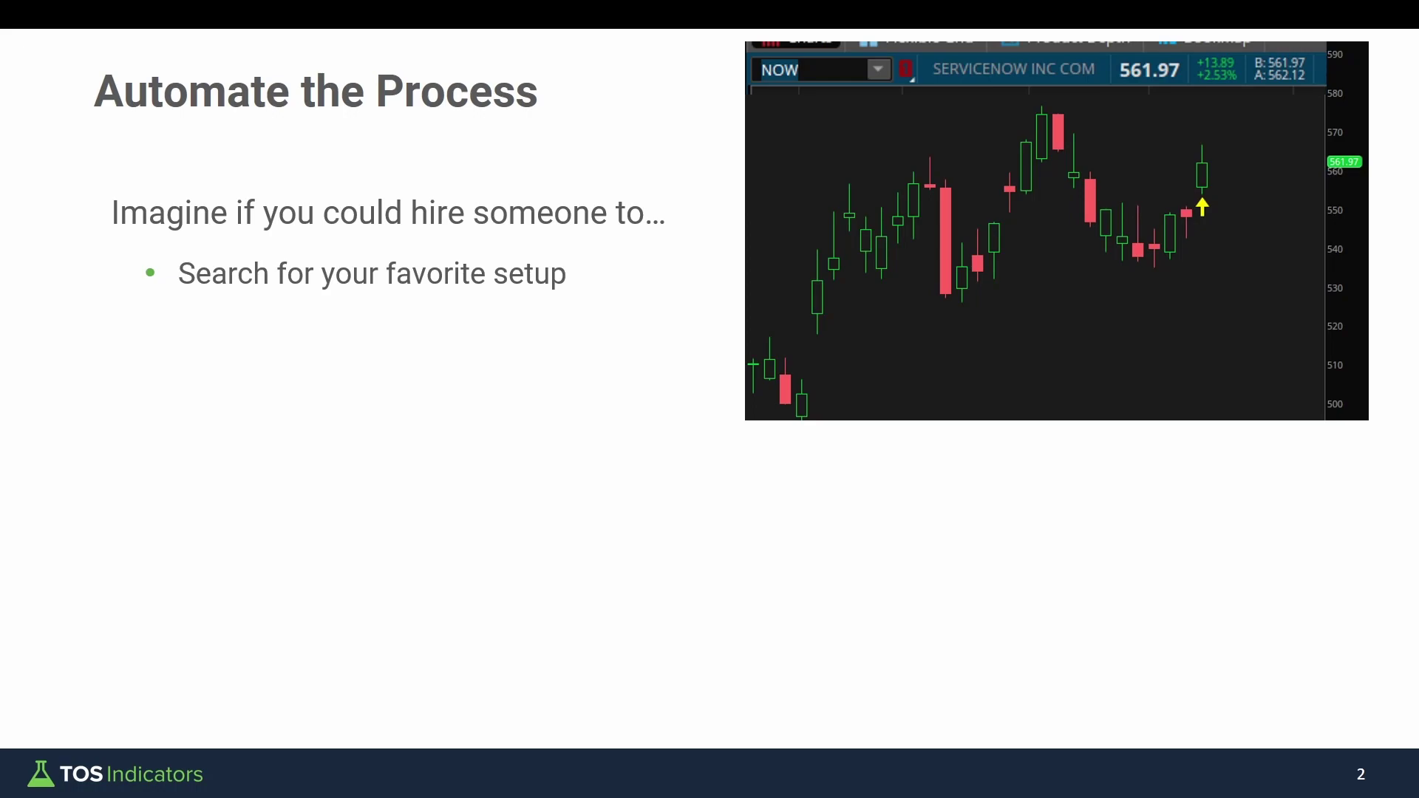
mouse_move(1231, 193)
mouse_down()
mouse_move(1172, 213)
mouse_move(1242, 229)
mouse_move(1231, 194)
mouse_move(1261, 209)
mouse_up()
key(Escape)
Build in the remaining bullets and the text-alert phone screenshot, briefly marking the NOW ticker
key(Right)
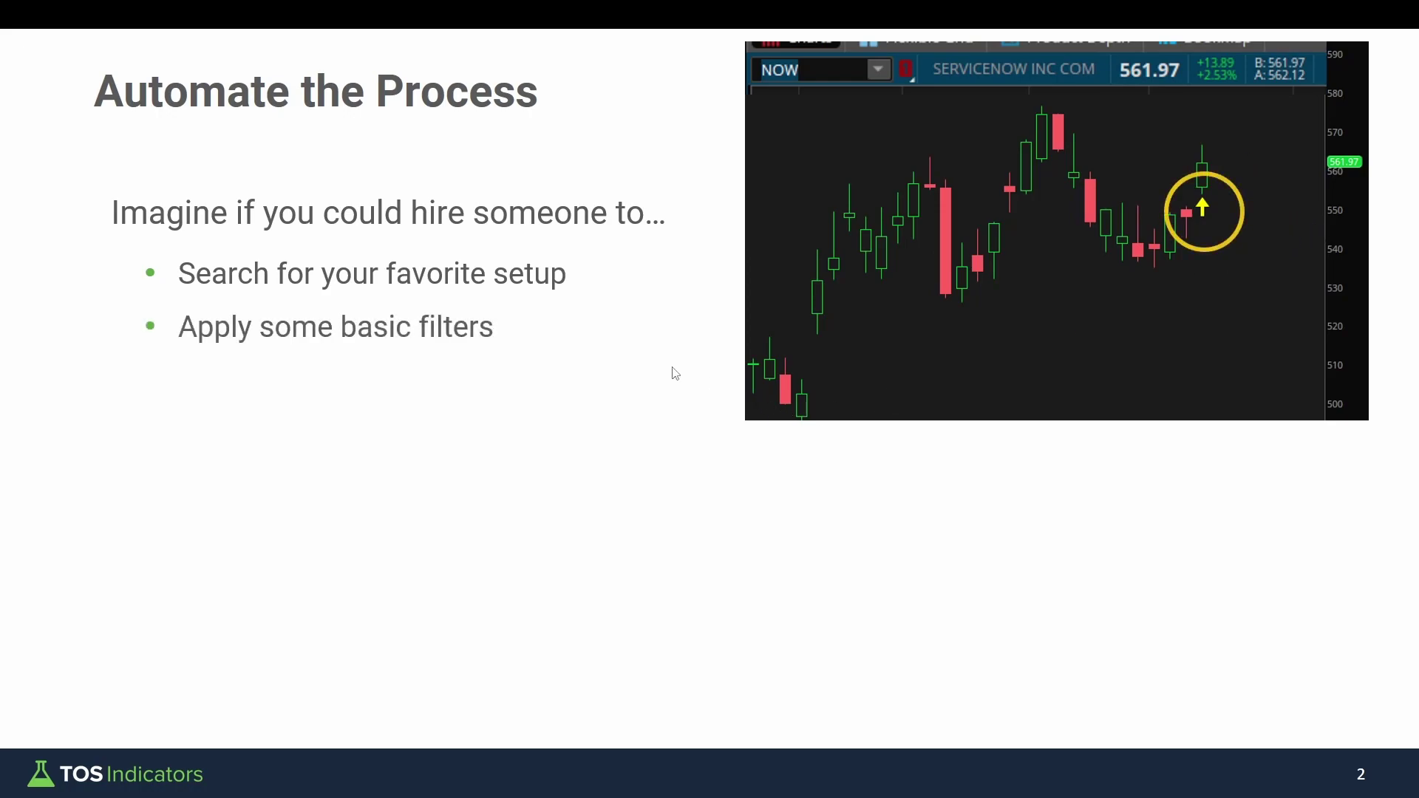
key(Right)
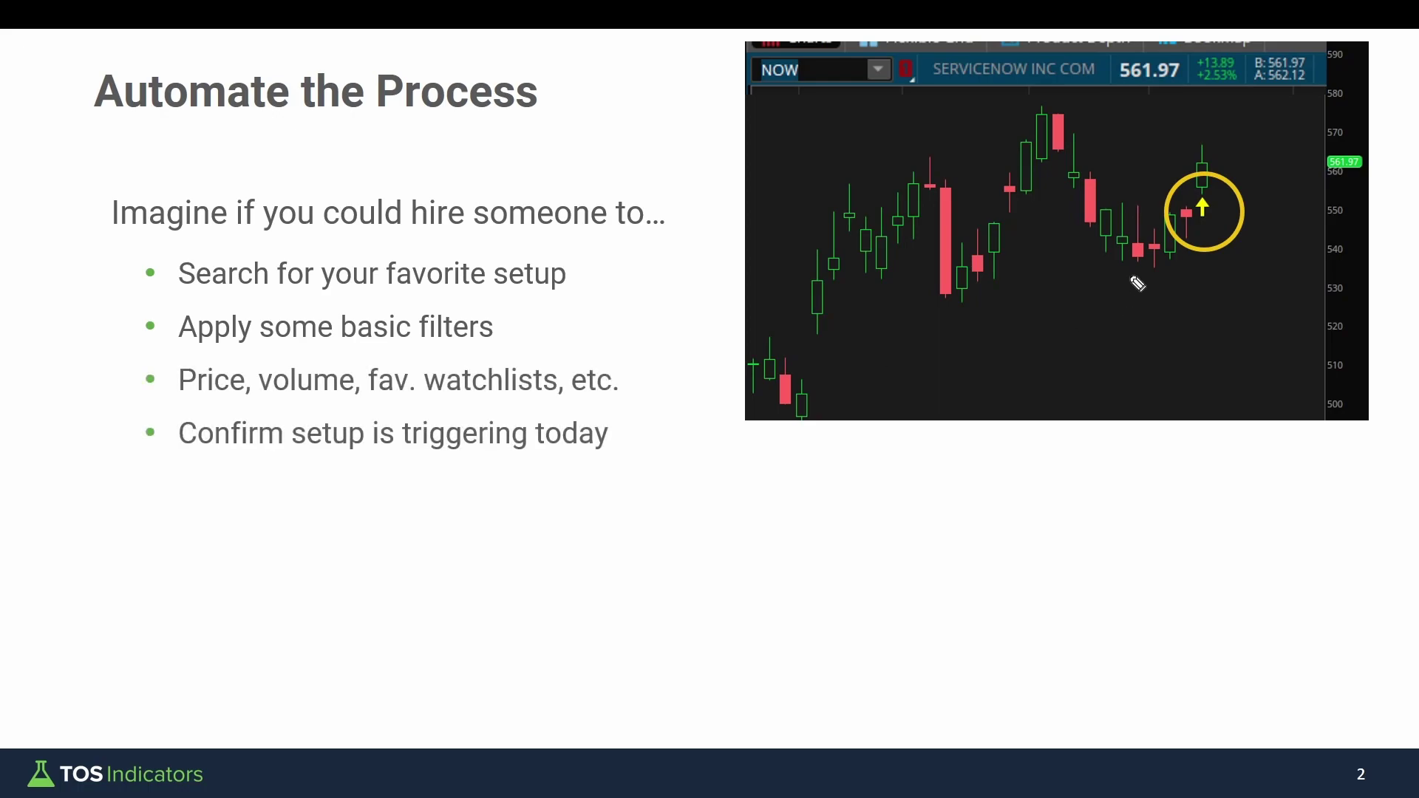
mouse_move(753, 92)
mouse_down()
mouse_move(821, 97)
mouse_move(813, 52)
mouse_move(746, 59)
mouse_move(766, 96)
mouse_up()
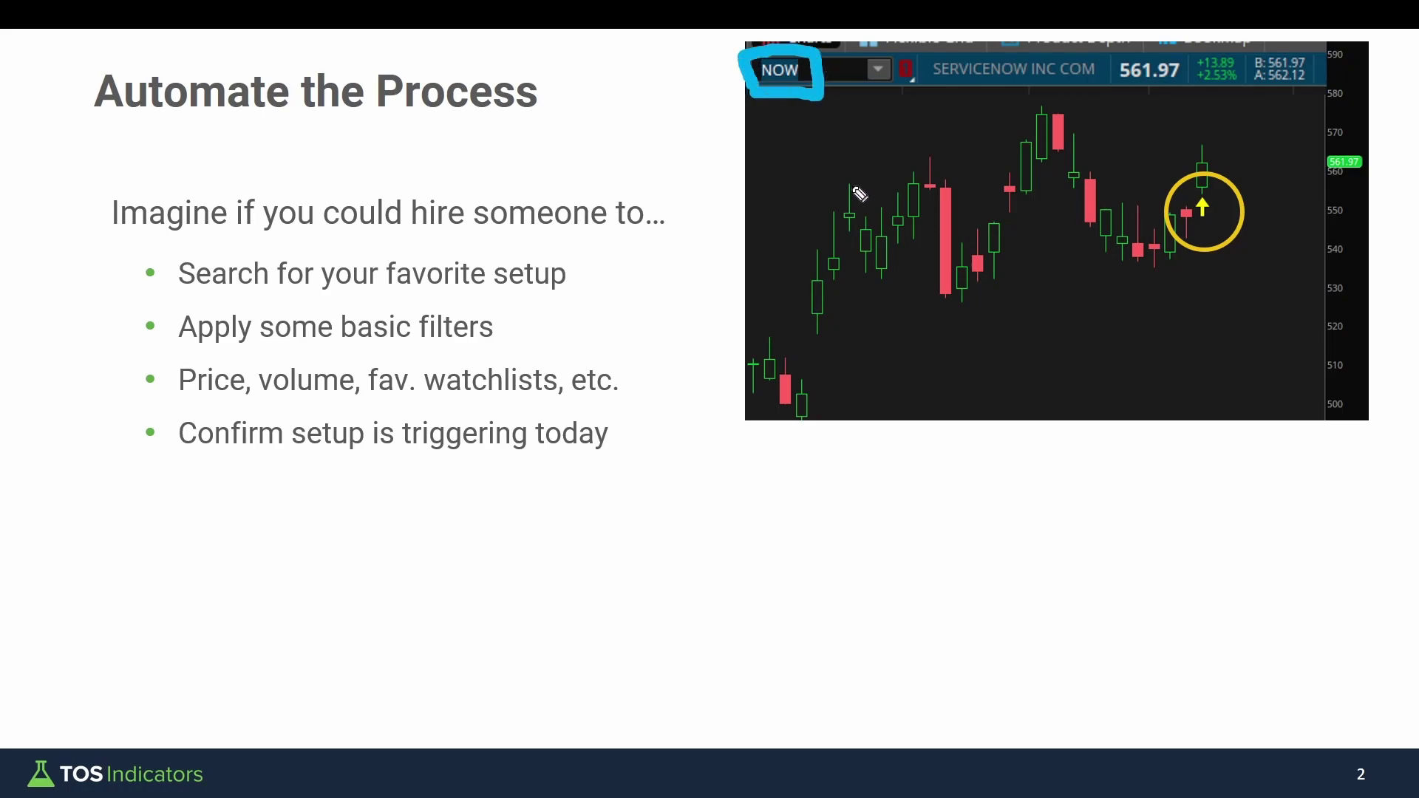
key(Escape)
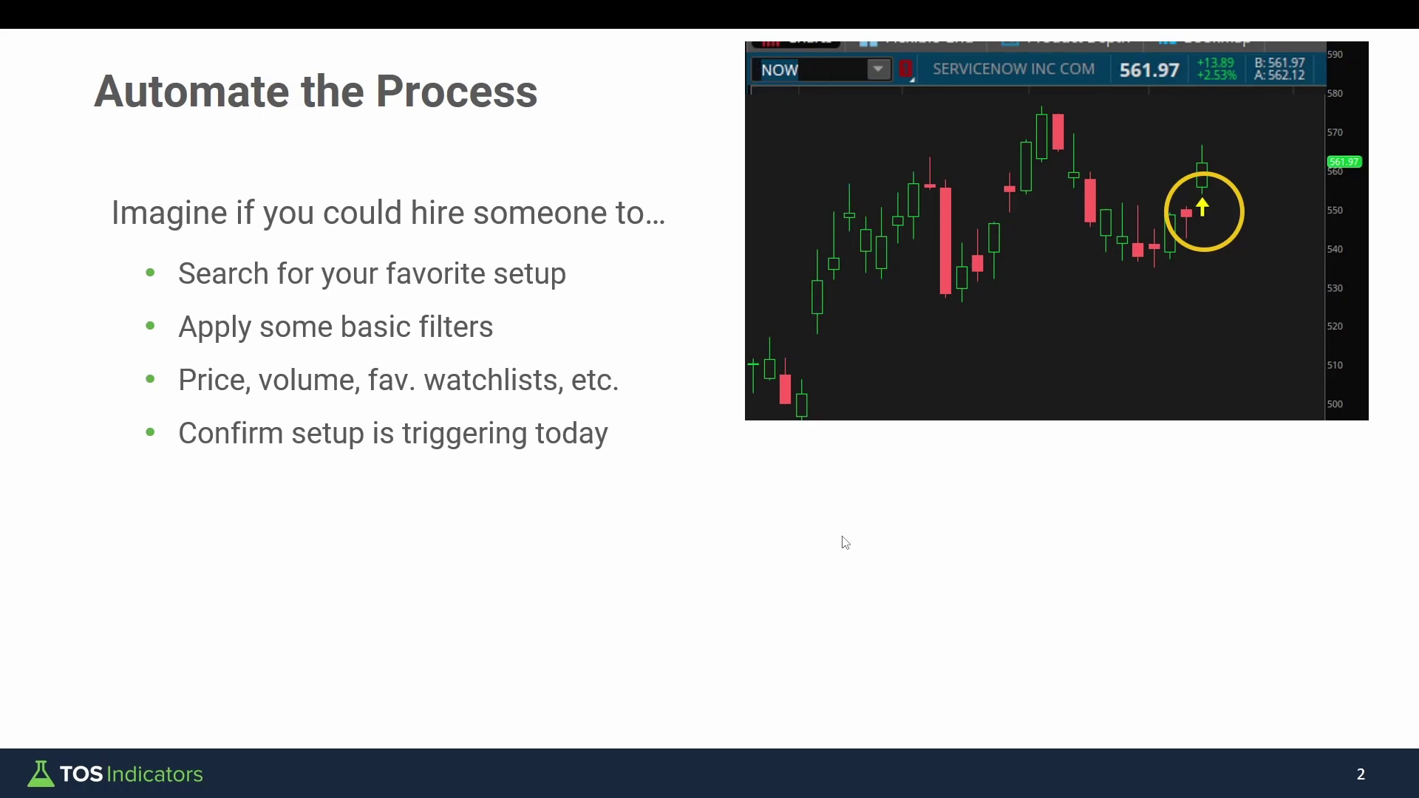
click(845, 543)
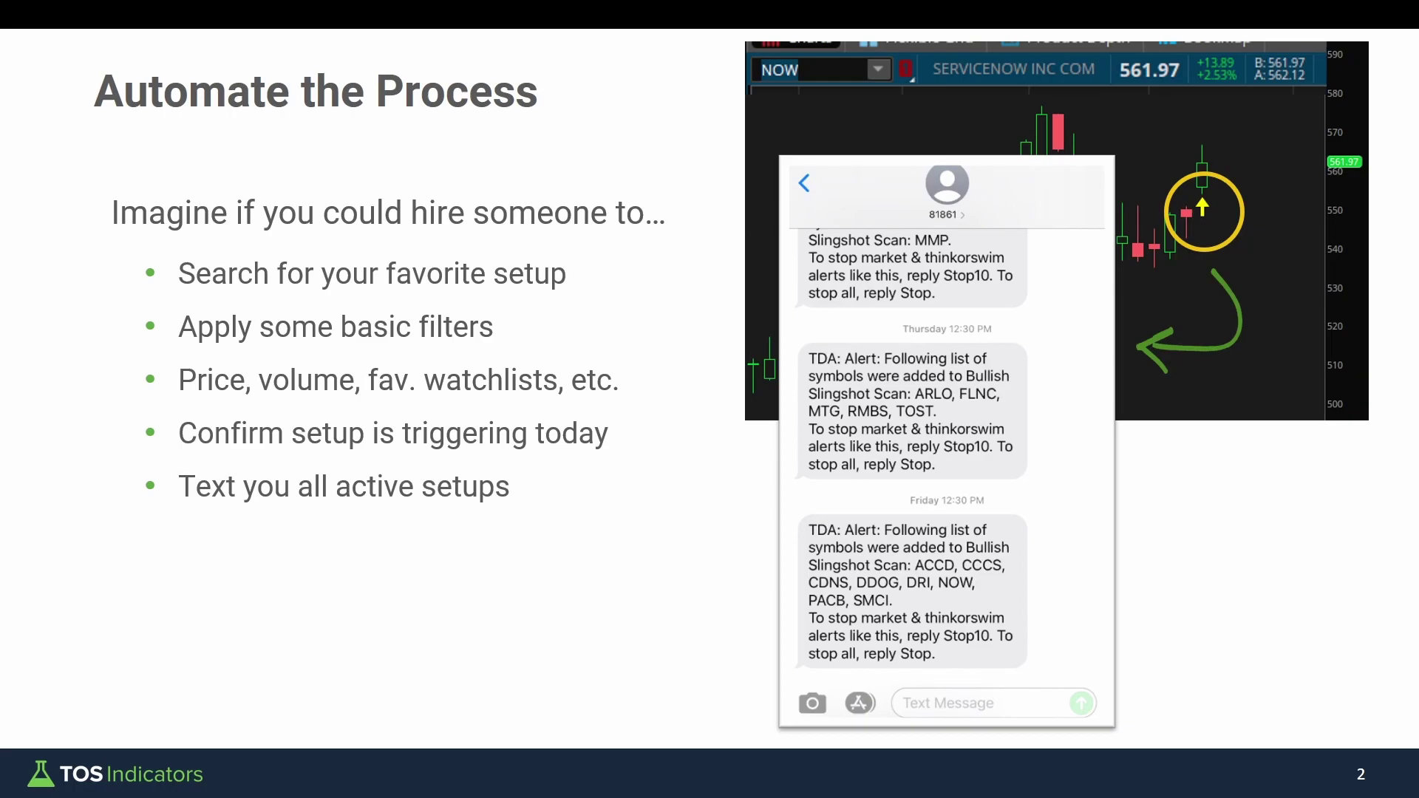
Underline the Friday alert text and circle its NOW symbol with an arrow, then erase the ink
key(ctrl+p)
drag(963, 559, 1004, 559)
drag(806, 577, 857, 576)
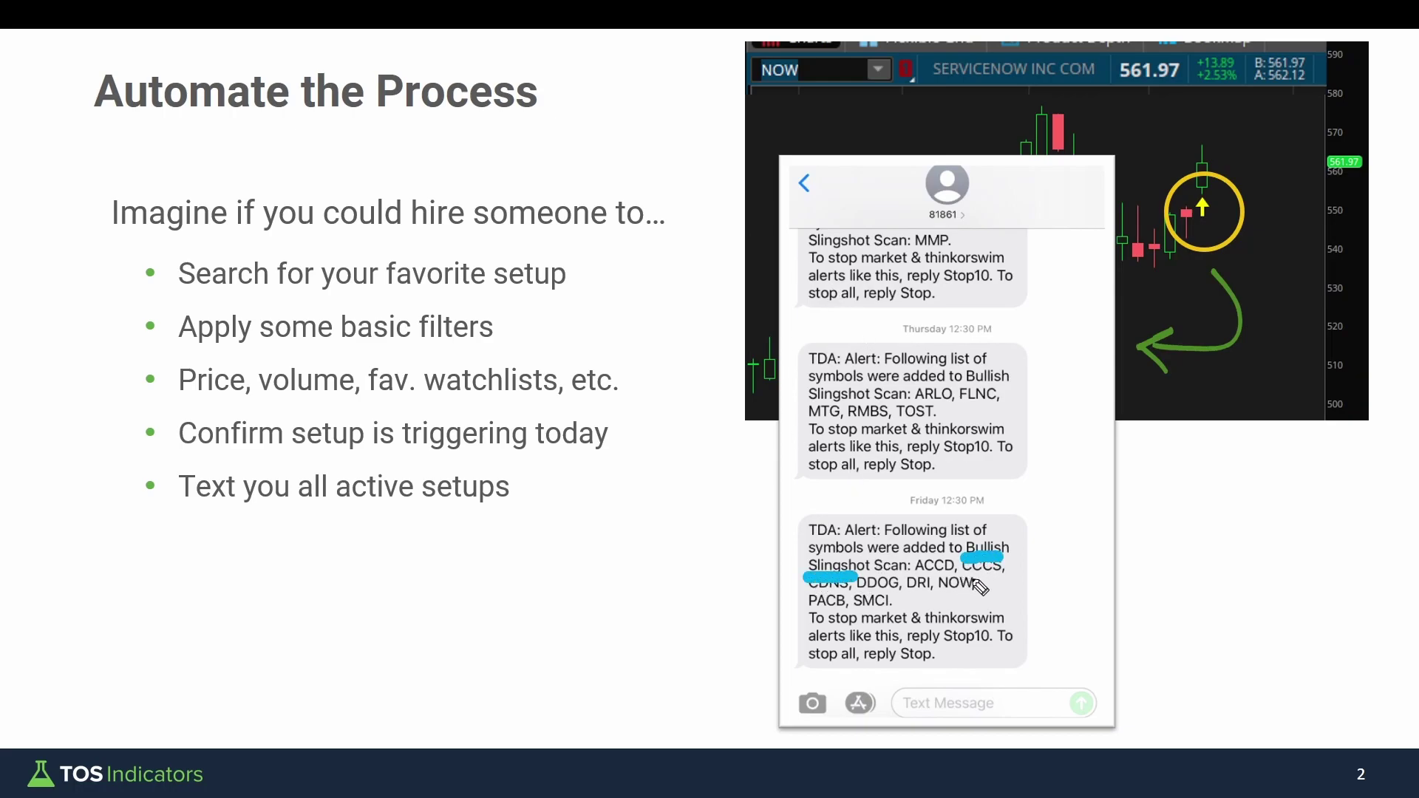
key(e)
mouse_move(987, 563)
mouse_down()
mouse_move(917, 602)
mouse_move(990, 570)
mouse_up()
mouse_move(1059, 555)
mouse_down()
mouse_move(1001, 580)
mouse_move(1013, 584)
mouse_up()
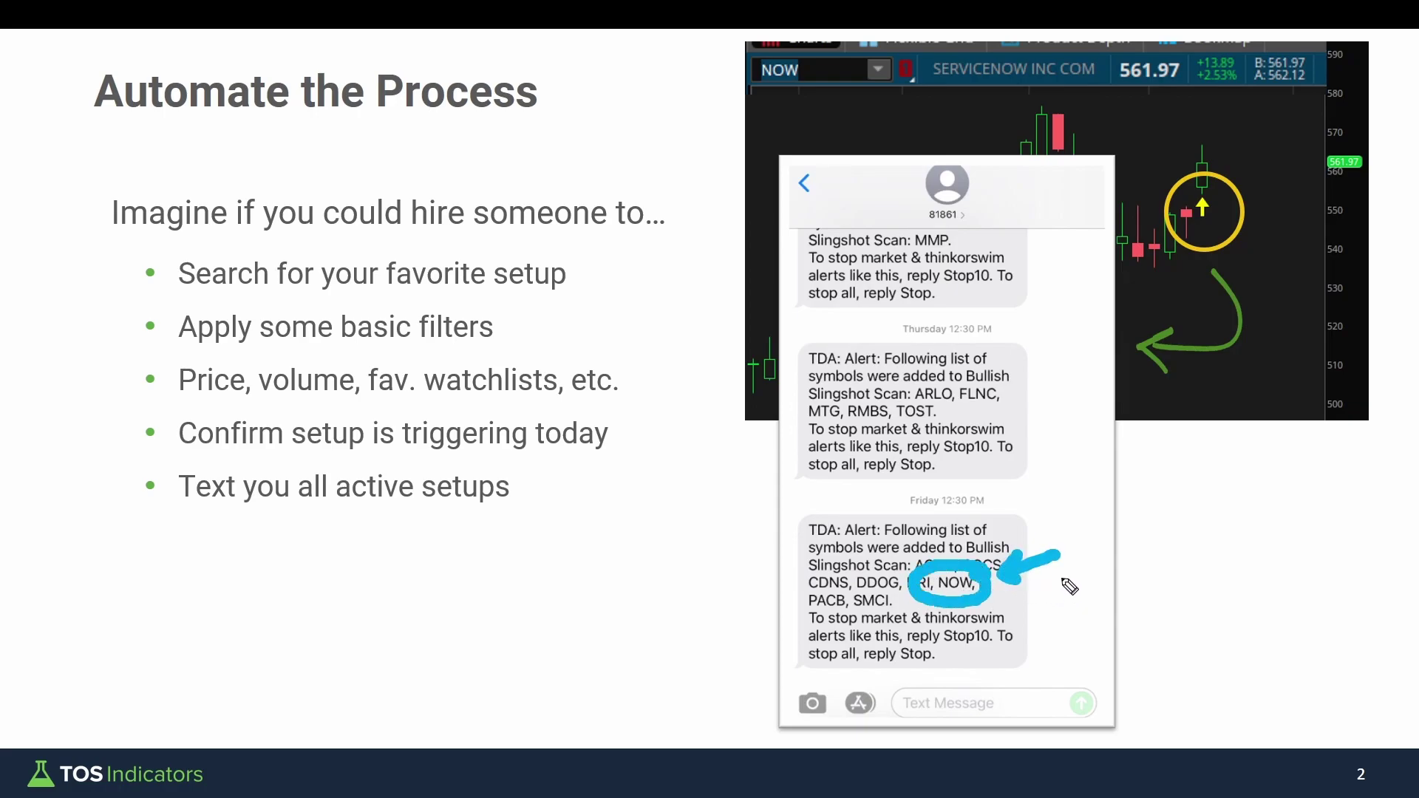
key(Escape)
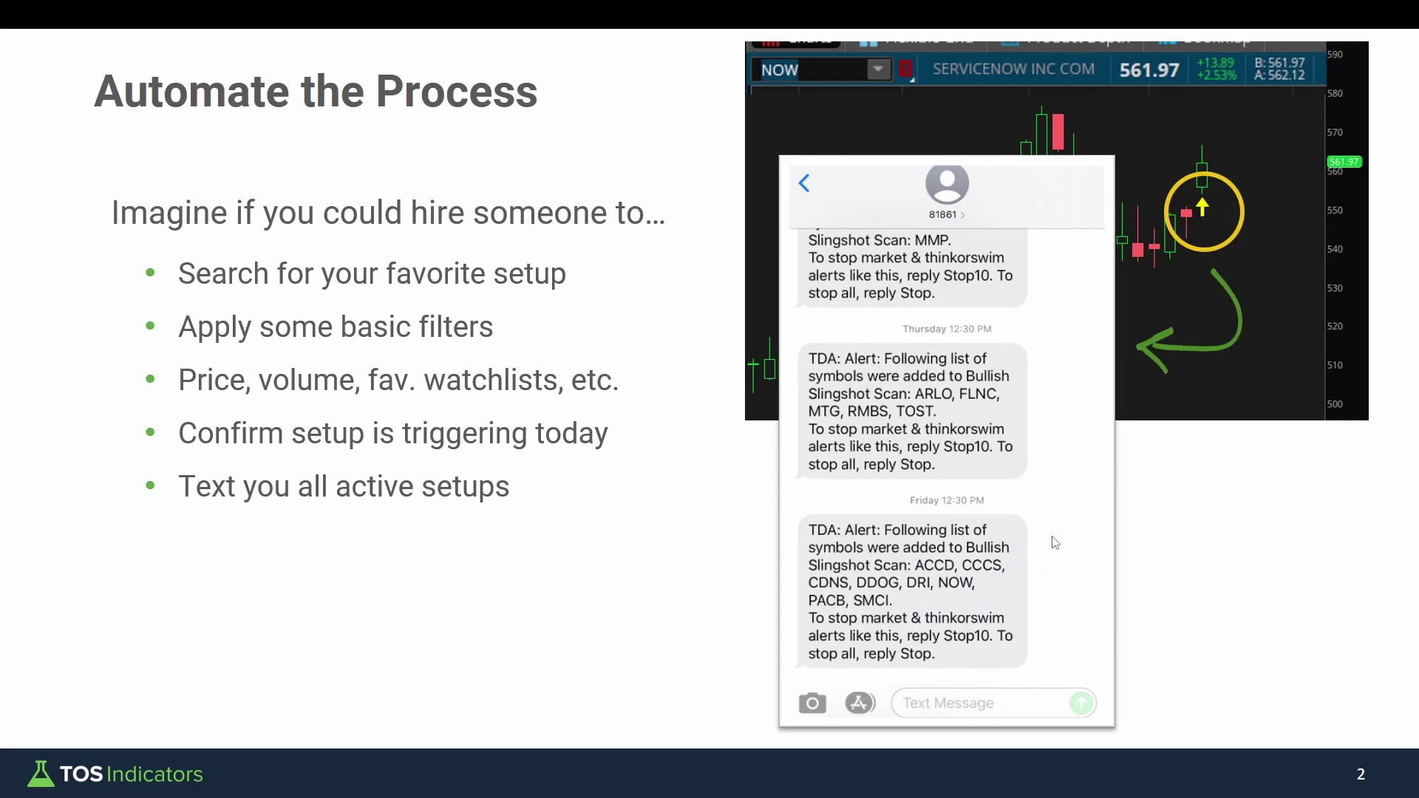
Reveal 'Every single day' and 'At the same time', underline Friday 12:30 PM, and arrow both alerts
key(Right)
key(Right)
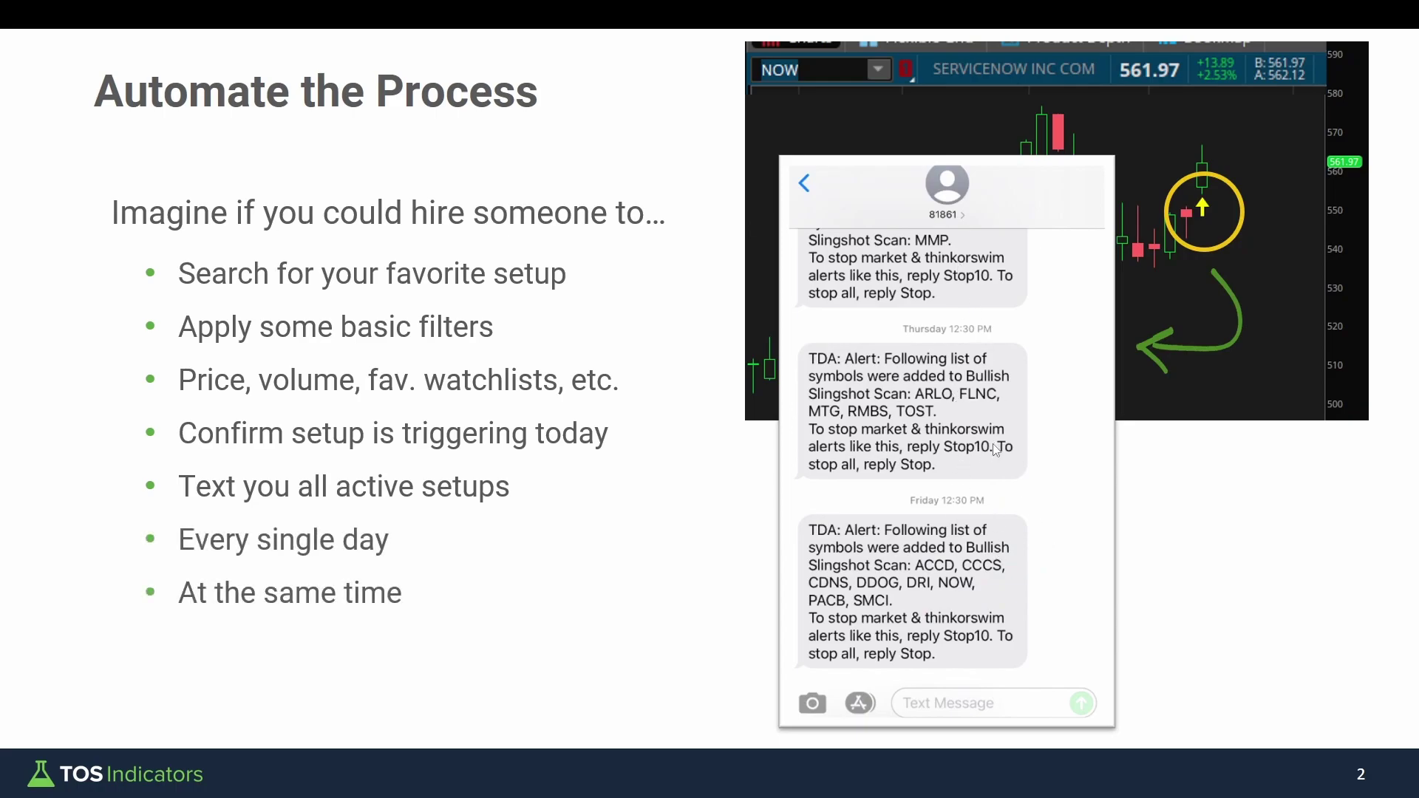
key(ctrl+p)
drag(928, 512, 1020, 512)
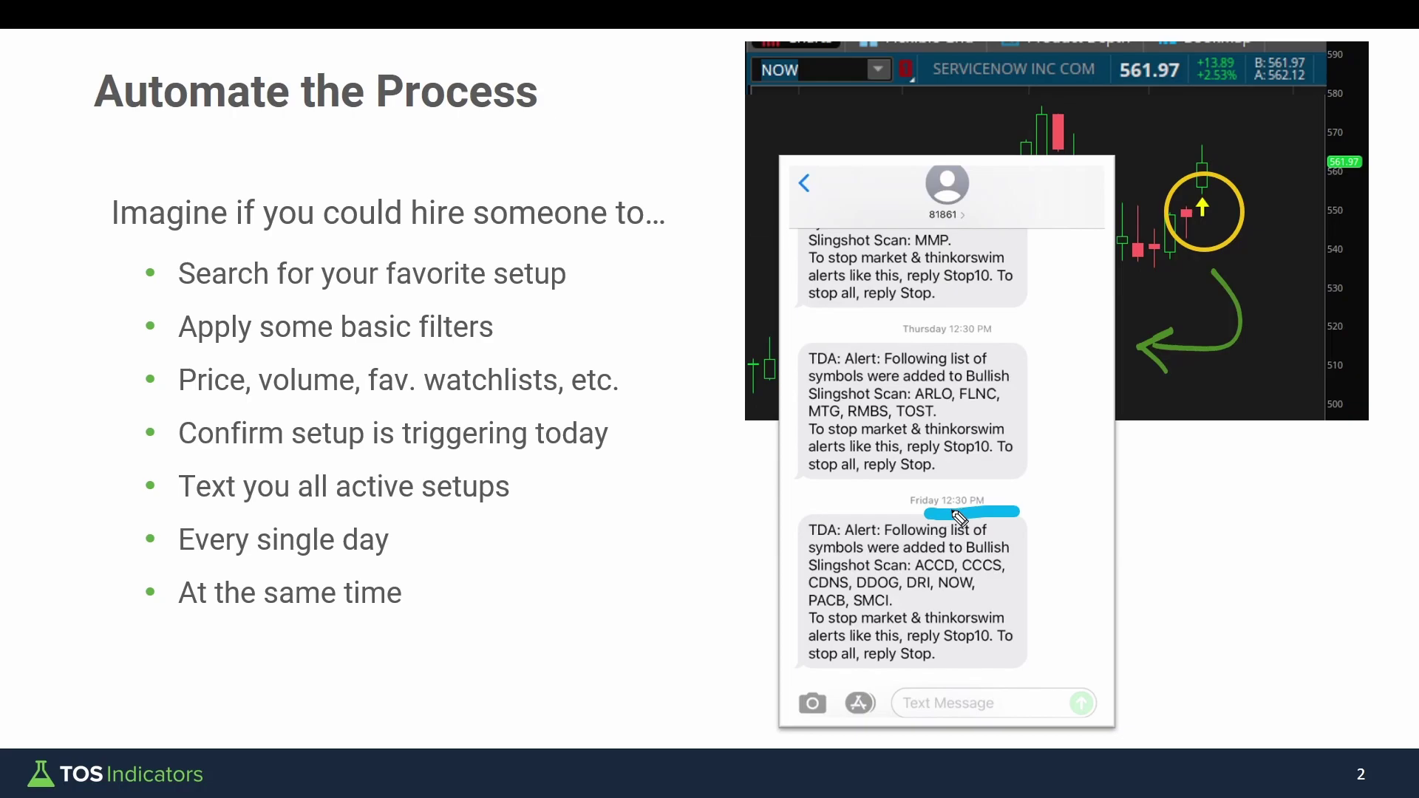
mouse_move(1070, 486)
mouse_down()
mouse_move(1086, 579)
mouse_move(1065, 562)
mouse_up()
mouse_move(1072, 337)
mouse_down()
mouse_move(1061, 434)
mouse_move(1083, 434)
mouse_up()
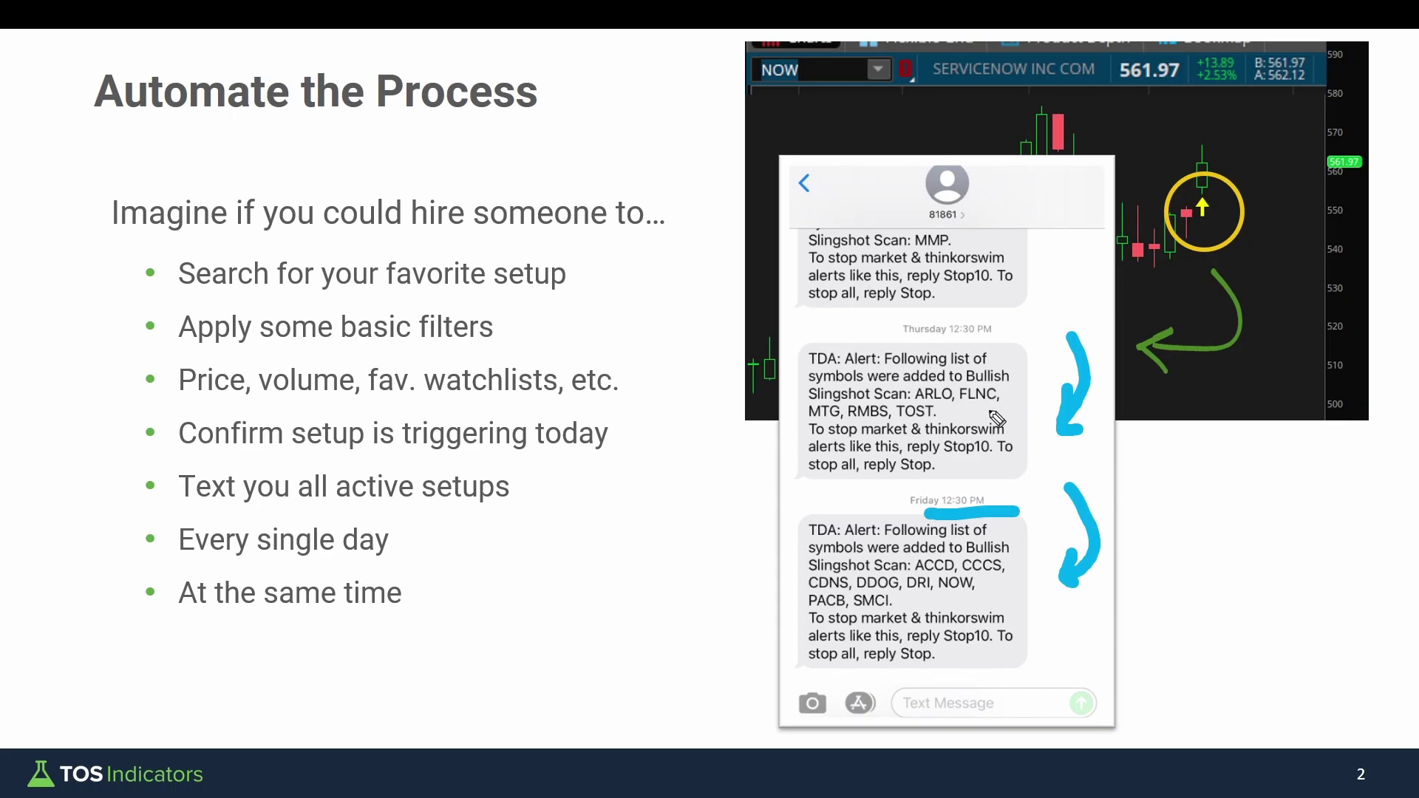
Erase all ink annotations from the slide
key(Escape)
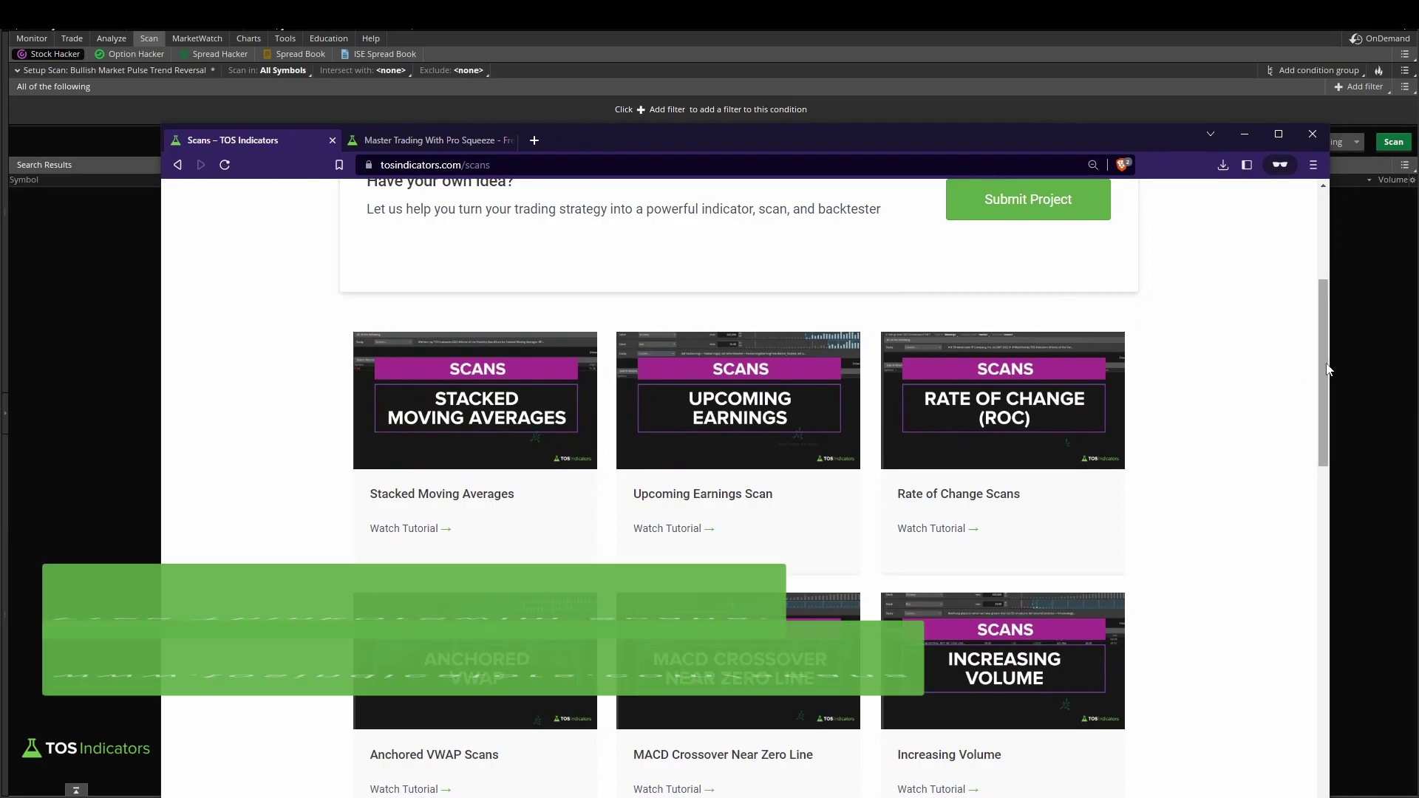
drag(1327, 369, 1320, 241)
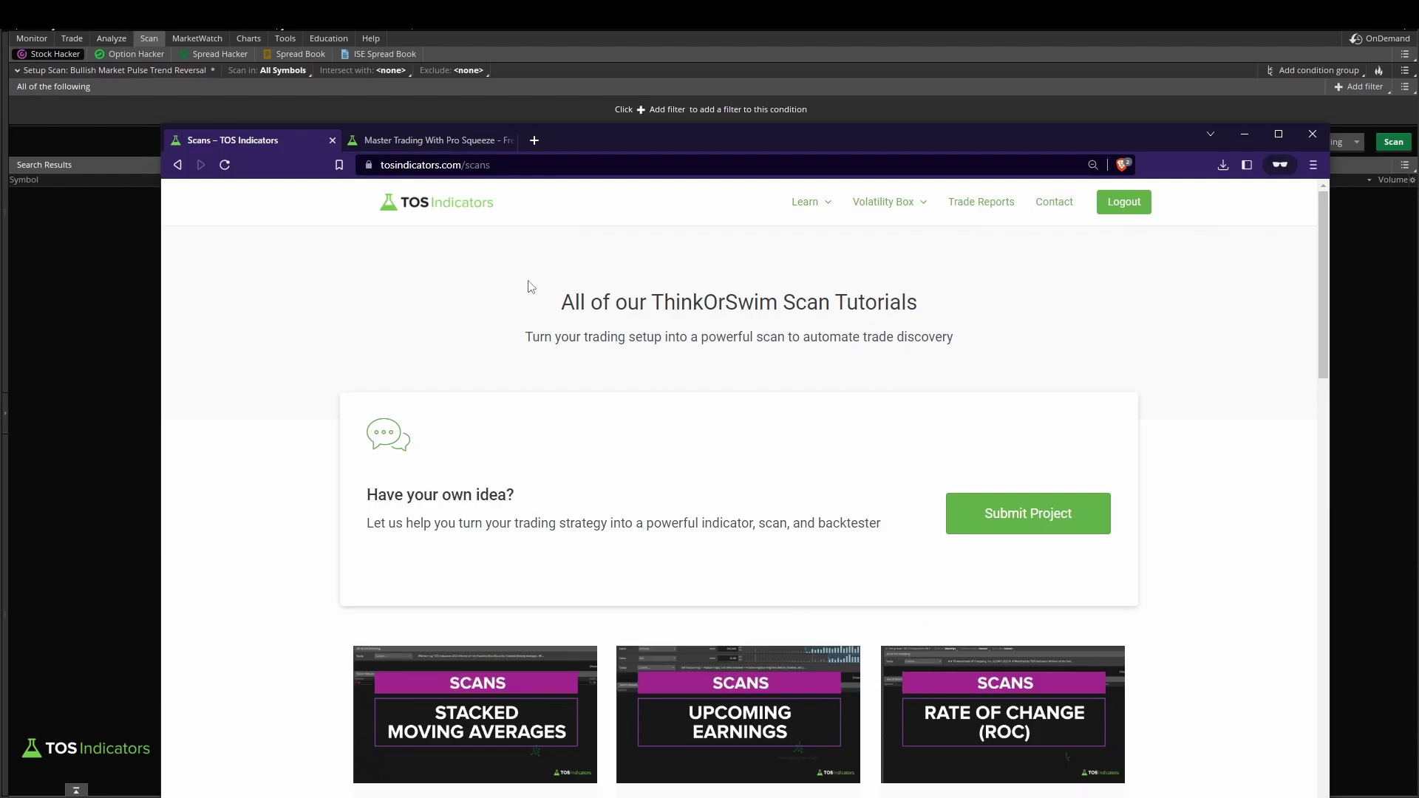
scroll(543, 310, down, 3)
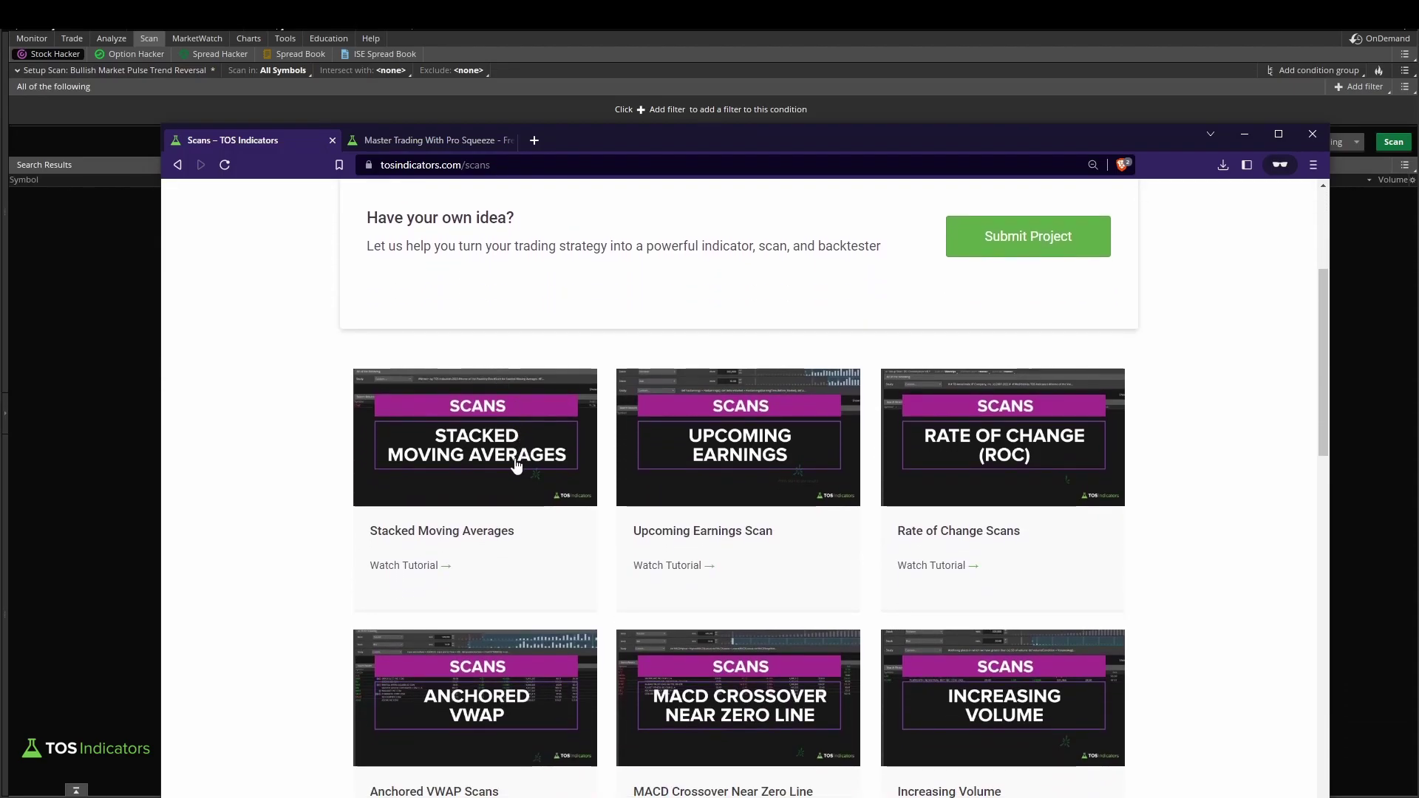
drag(348, 534, 530, 542)
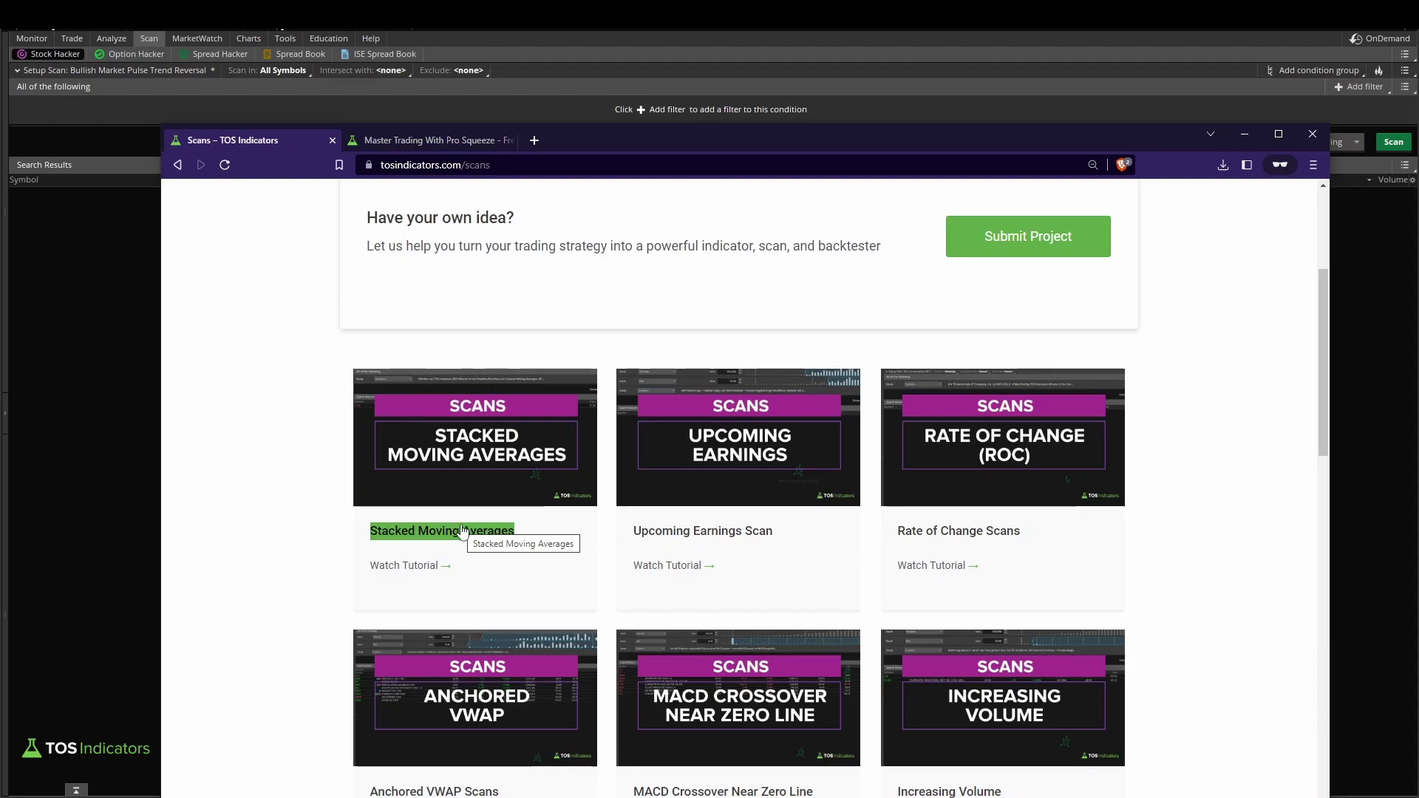
scroll(542, 539, down, 5)
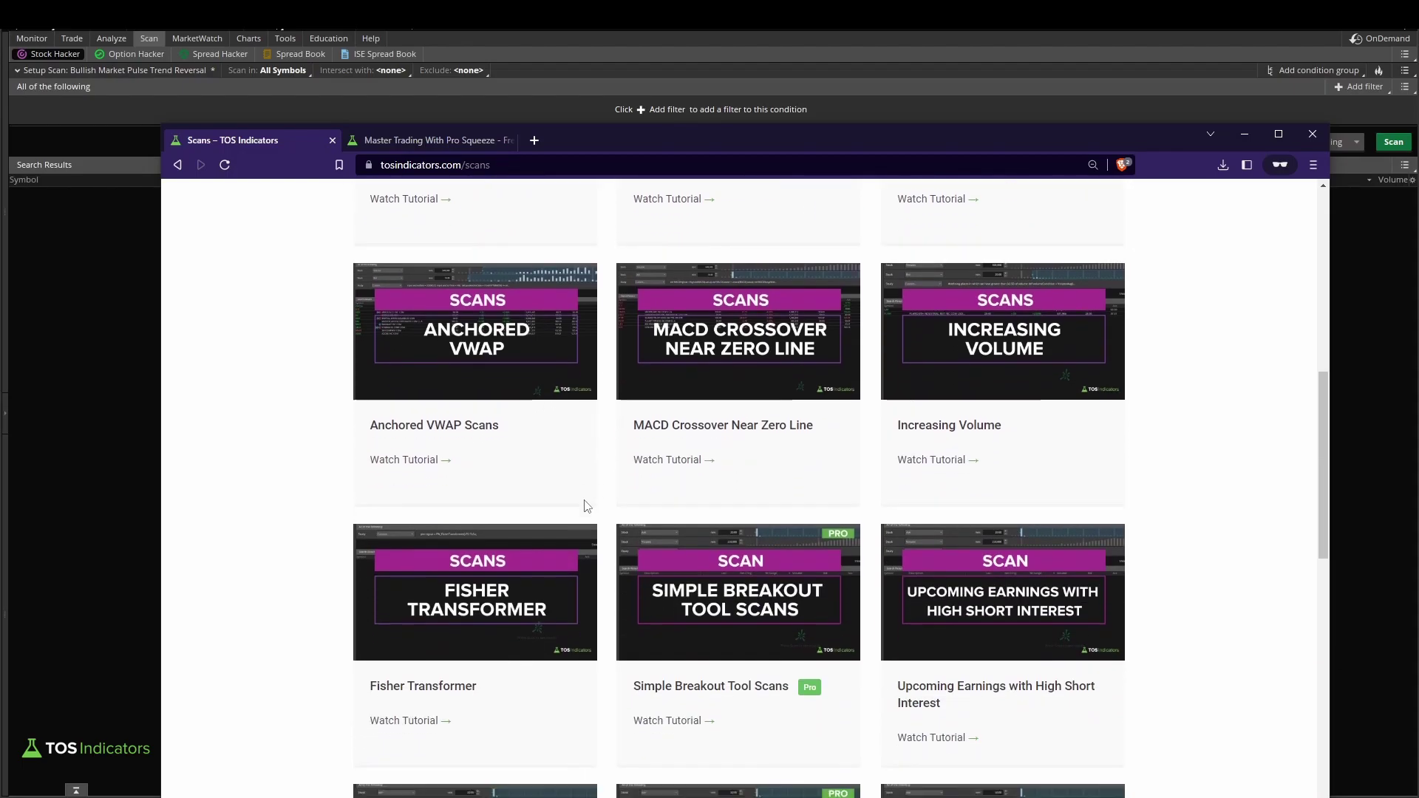
scroll(592, 438, down, 3)
scroll(791, 555, down, 3)
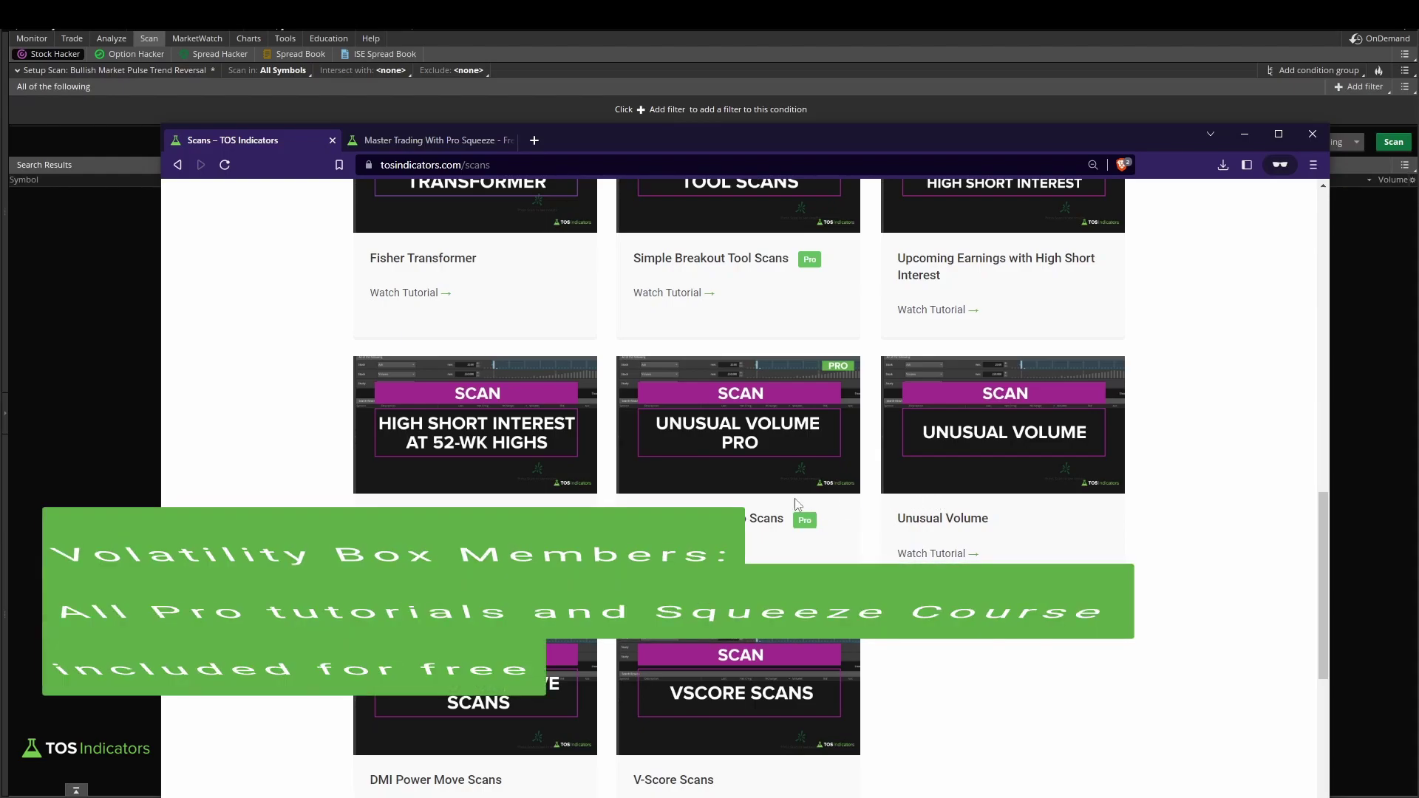
Browse the Master Trading With Pro Squeeze page, highlighting the Slingshot and Squeeze Signal Scans titles
click(460, 144)
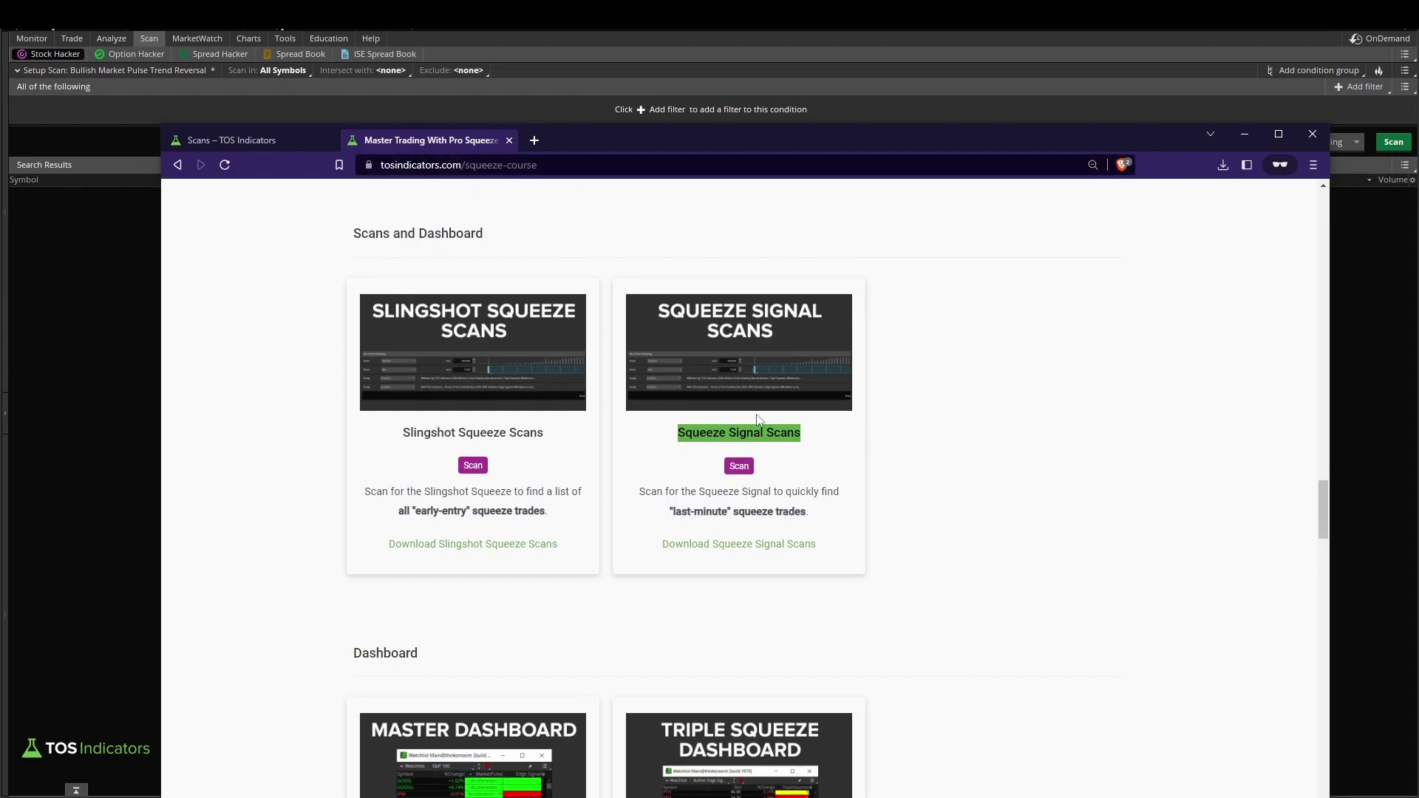
click(533, 434)
drag(545, 434, 403, 434)
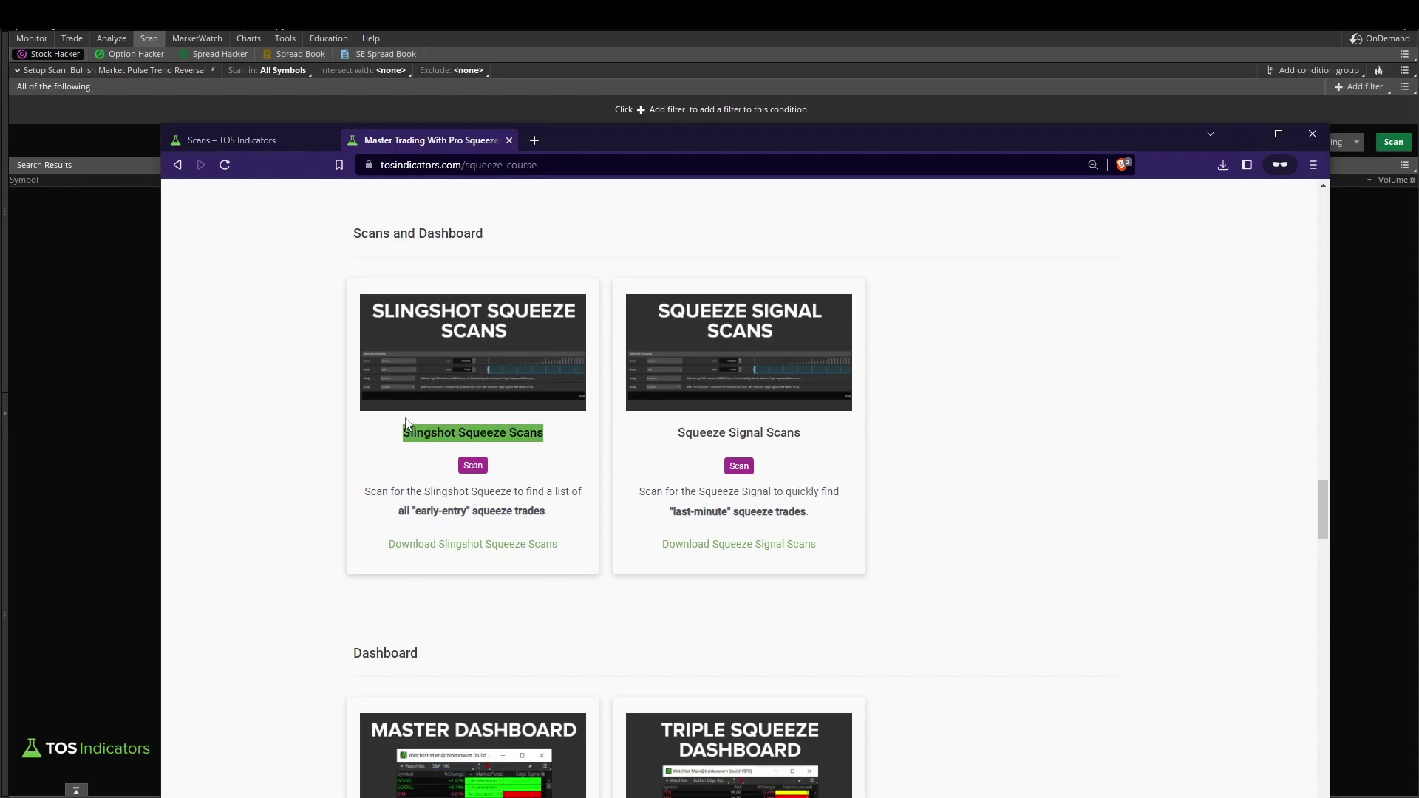
double_click(684, 434)
drag(753, 438, 823, 449)
click(1202, 531)
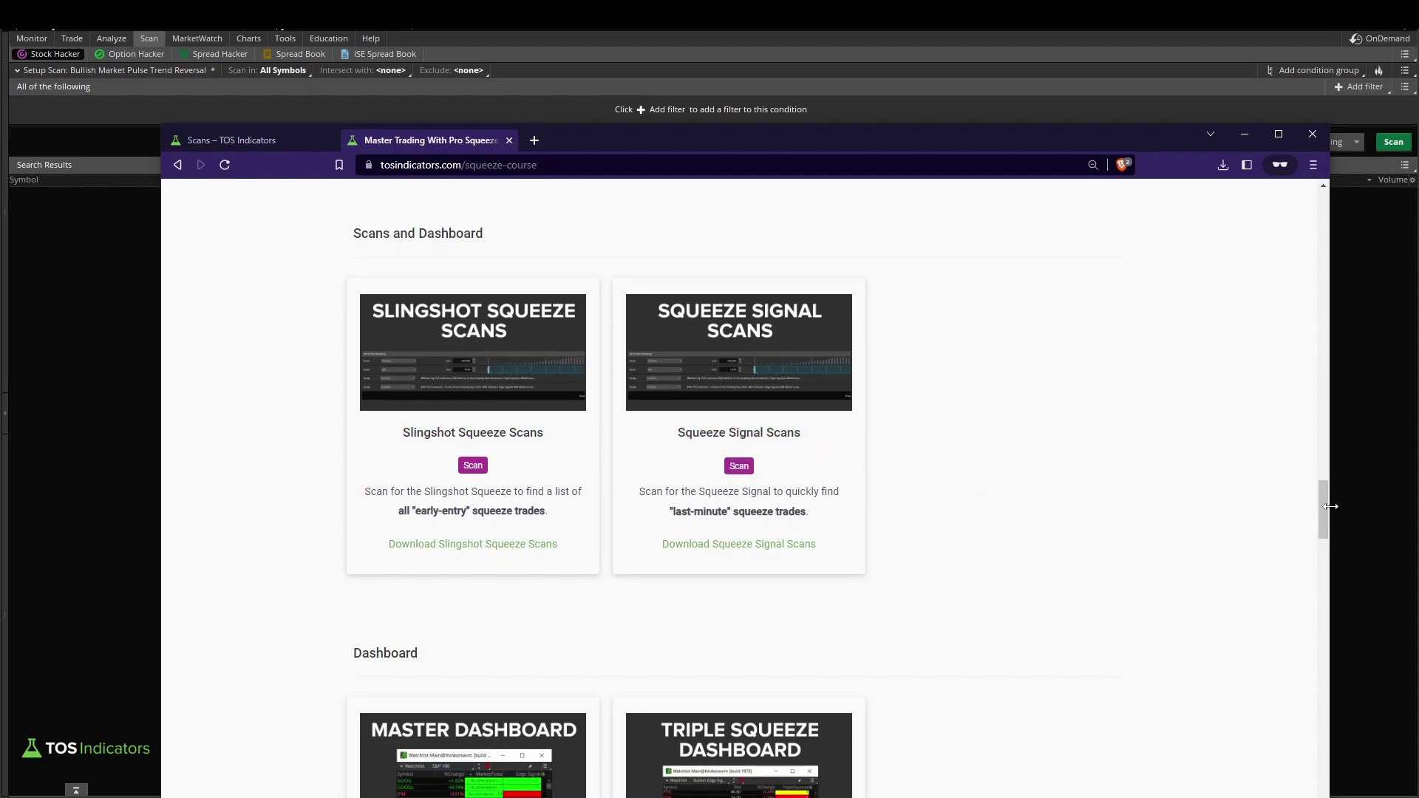
drag(1323, 516, 1340, 193)
Open the Stacked Moving Averages scan page and save Stacked-MA-Scans.txt into Downloads
click(285, 135)
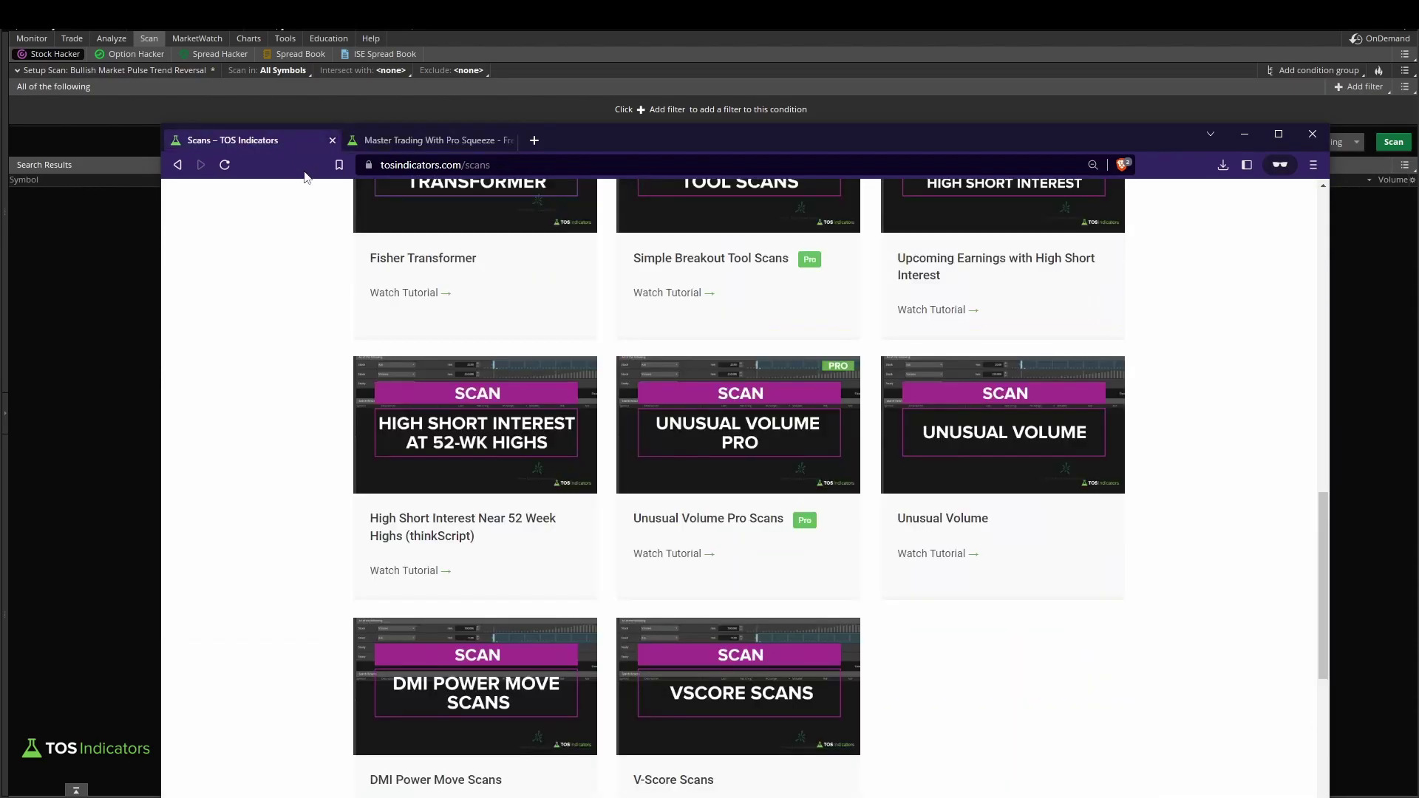
scroll(572, 444, up, 10)
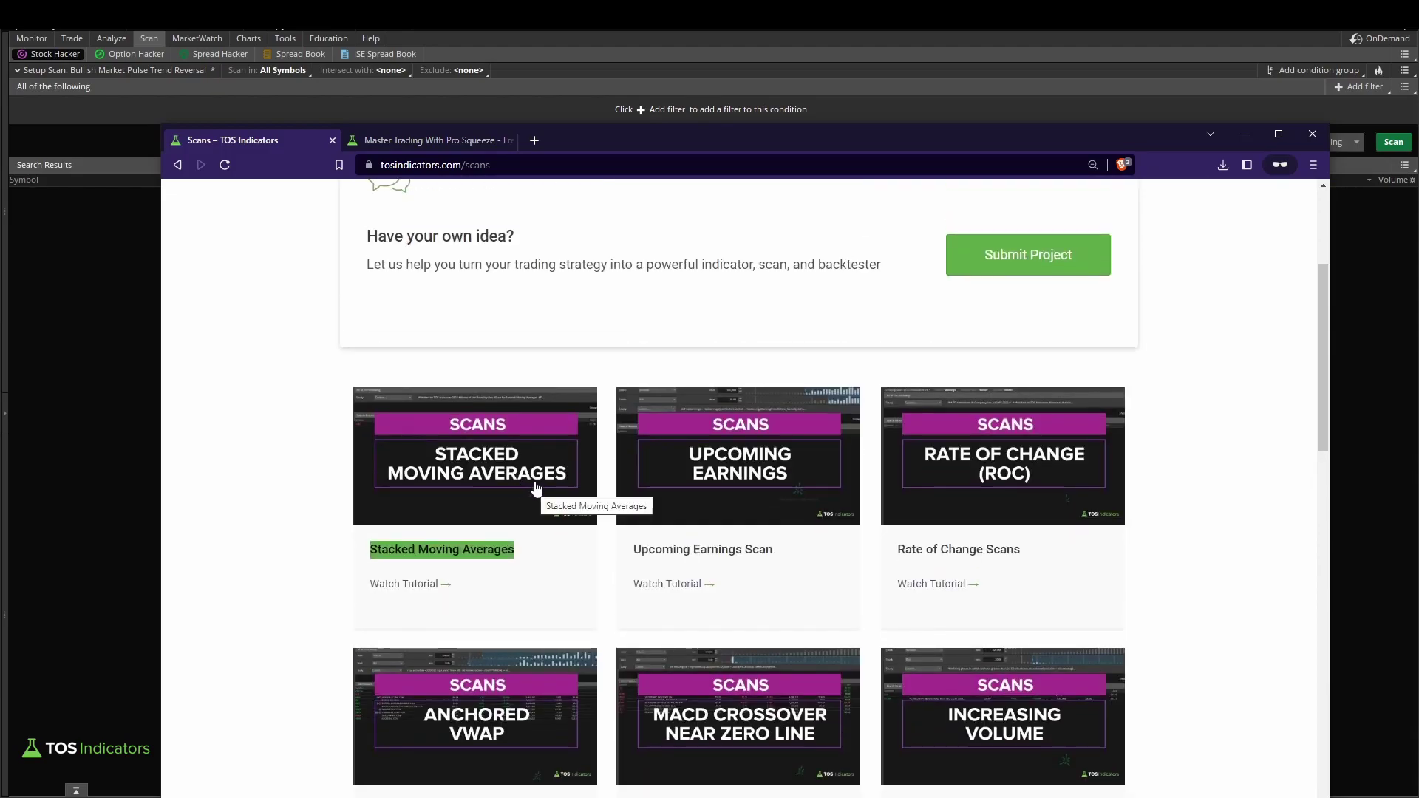
click(522, 482)
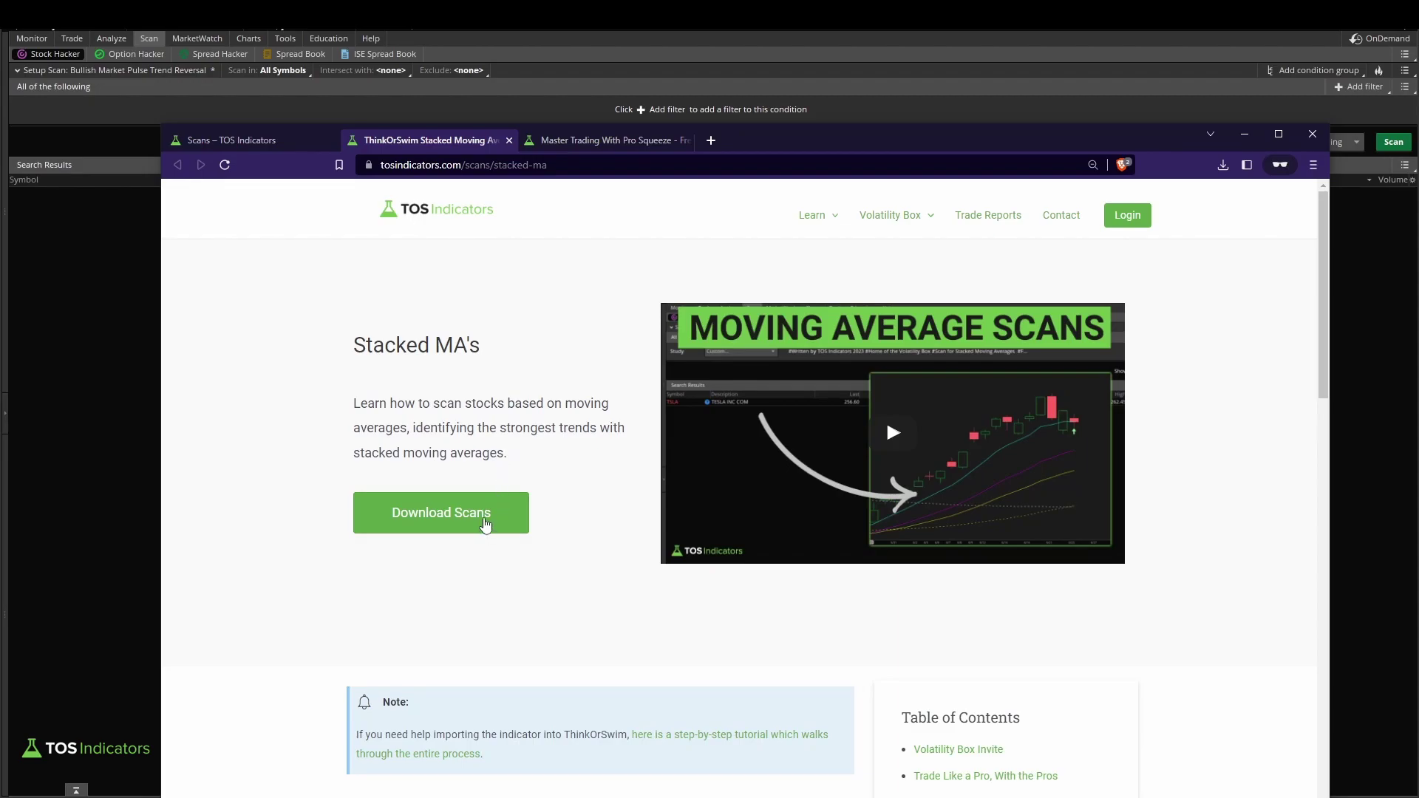
click(485, 524)
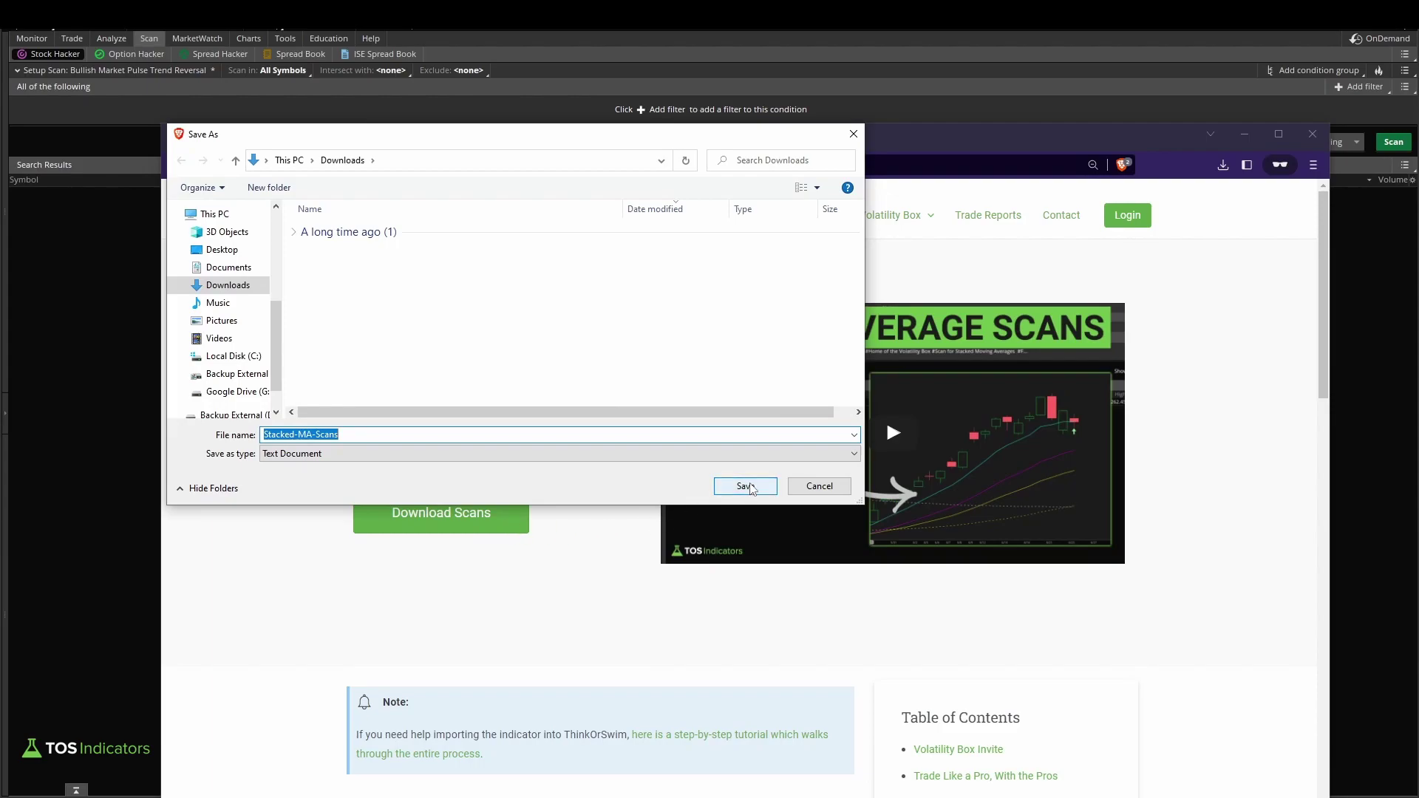
click(743, 487)
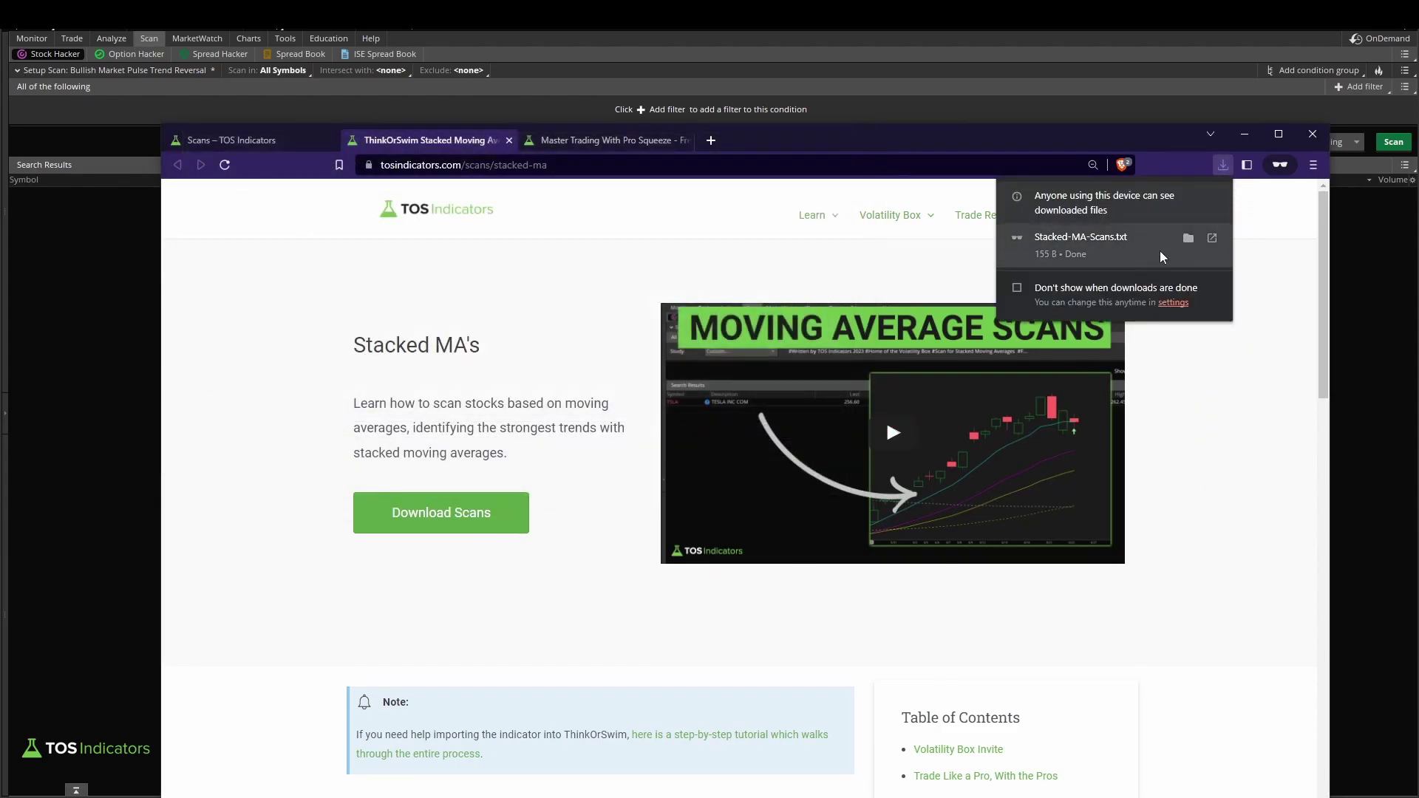
Open Stacked-MA-Scans.txt, copy the Bullish Scan tos.mx link, and return to thinkorswim
click(1116, 238)
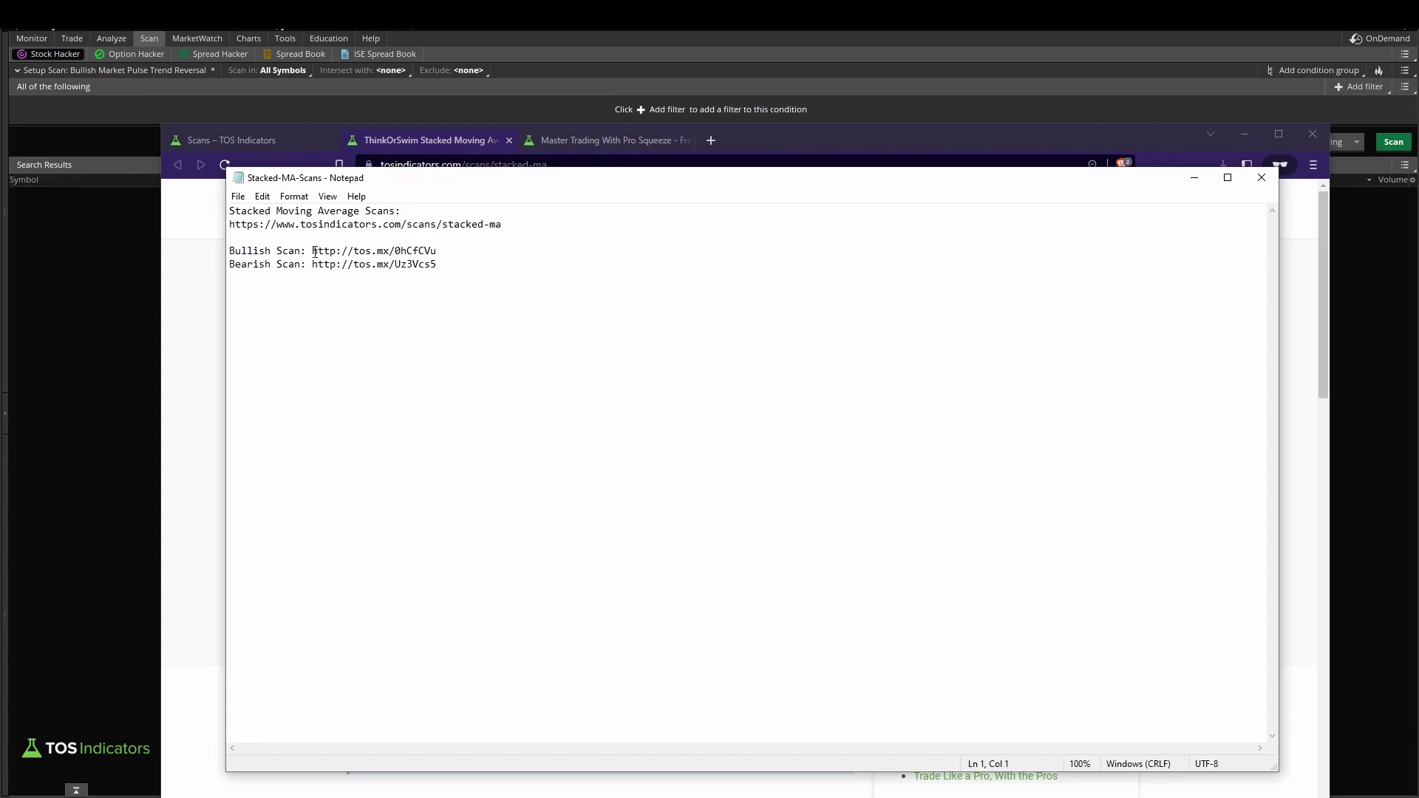
drag(313, 252, 472, 253)
key(ctrl+c)
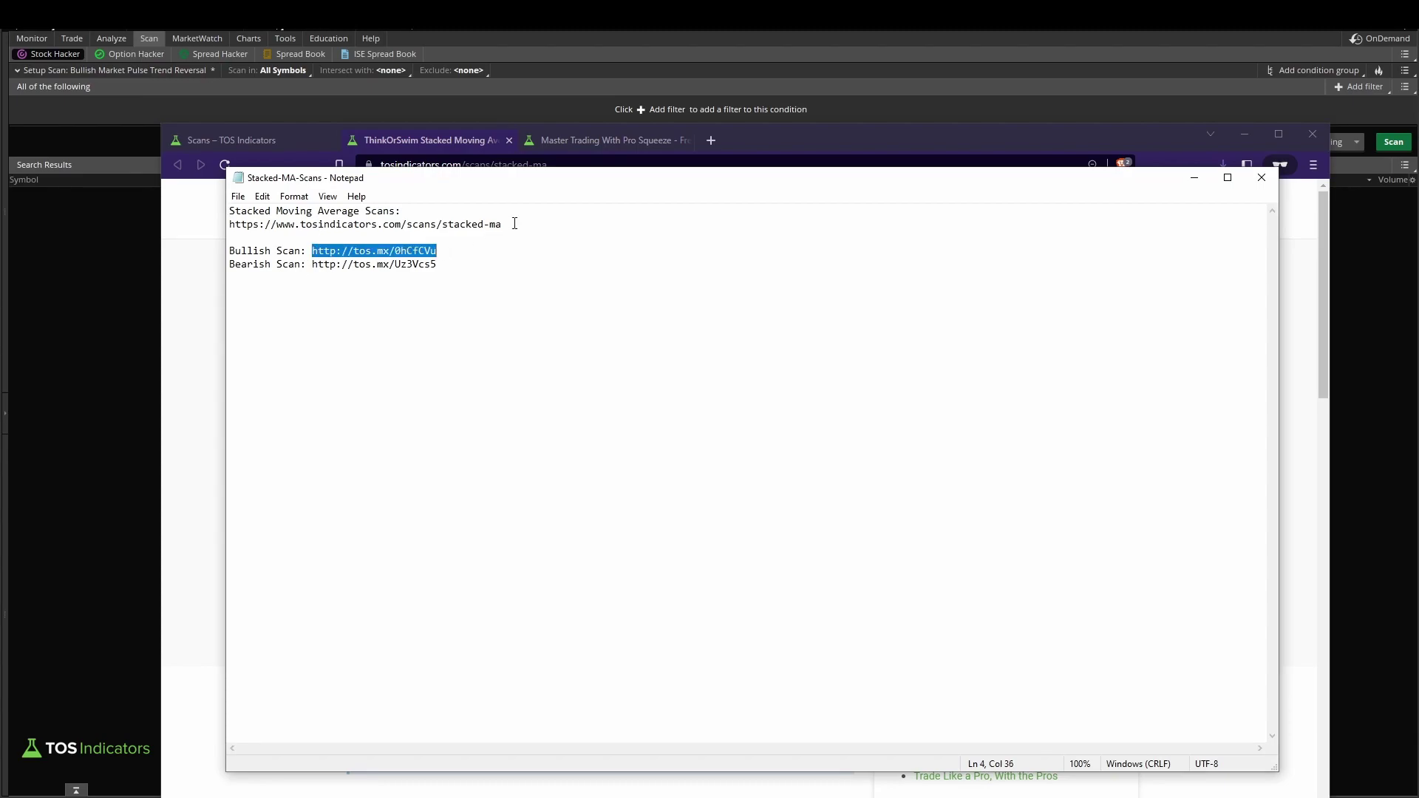
click(1245, 48)
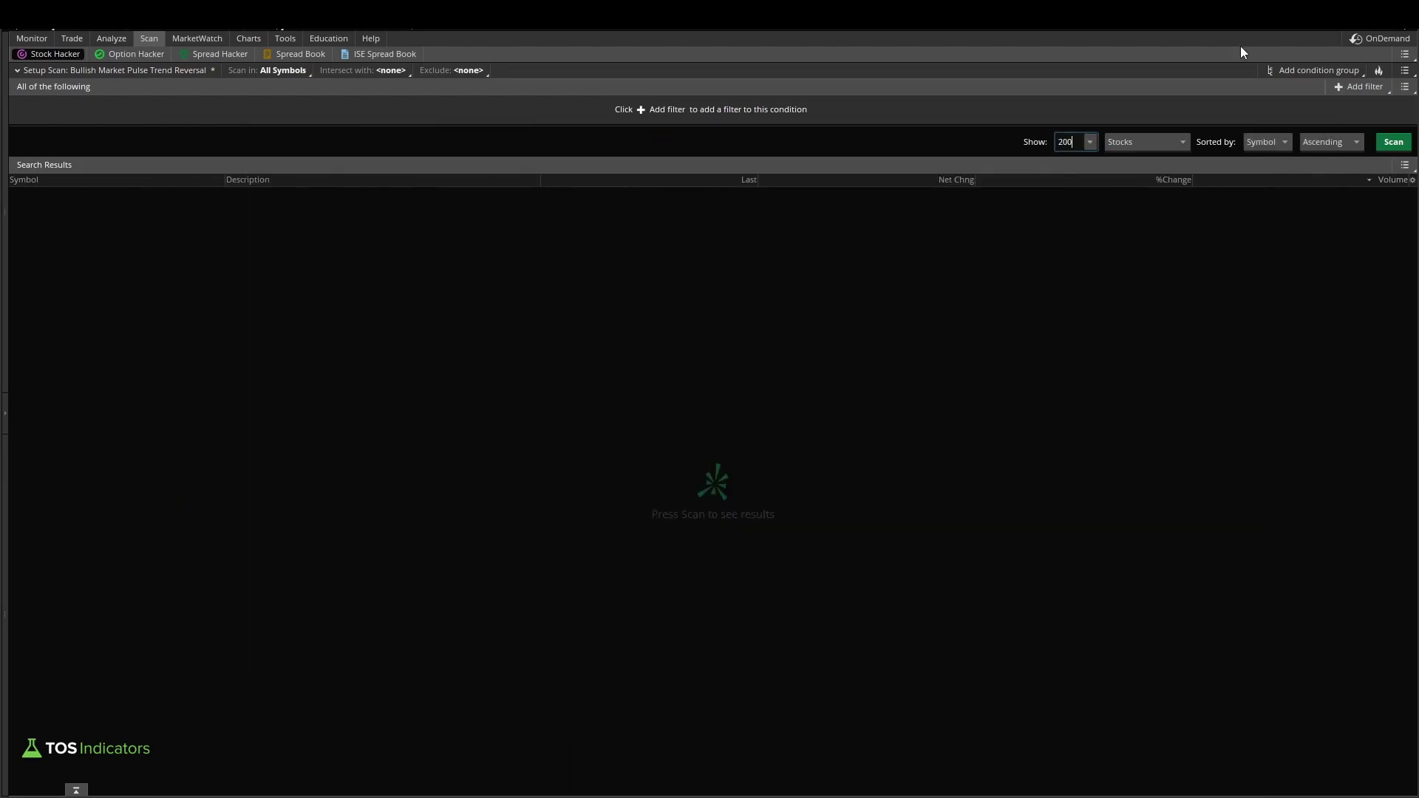
Import the Bullish Stacked MA Scan from the pasted shared link, overwriting the existing copy, and maximize its window
click(1340, 9)
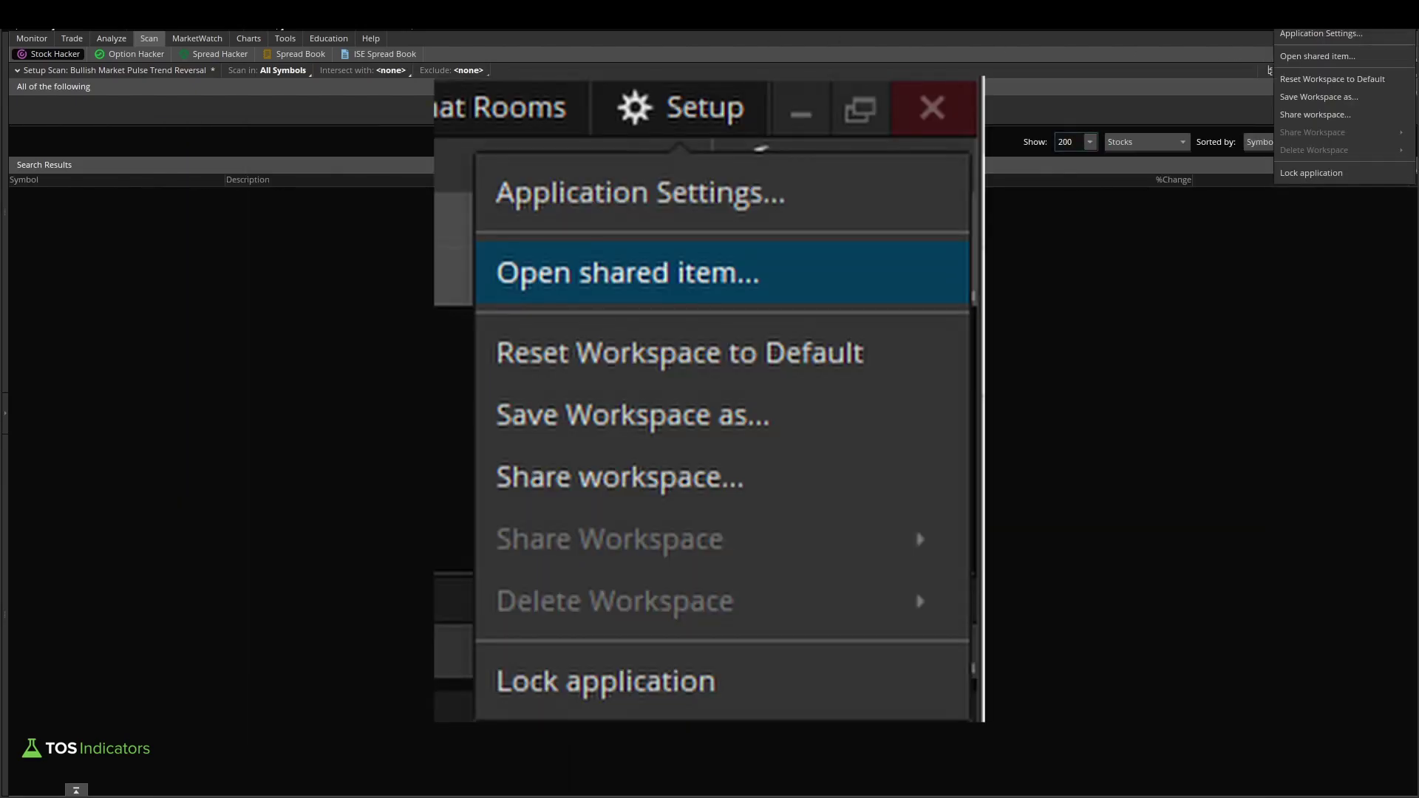
click(1293, 57)
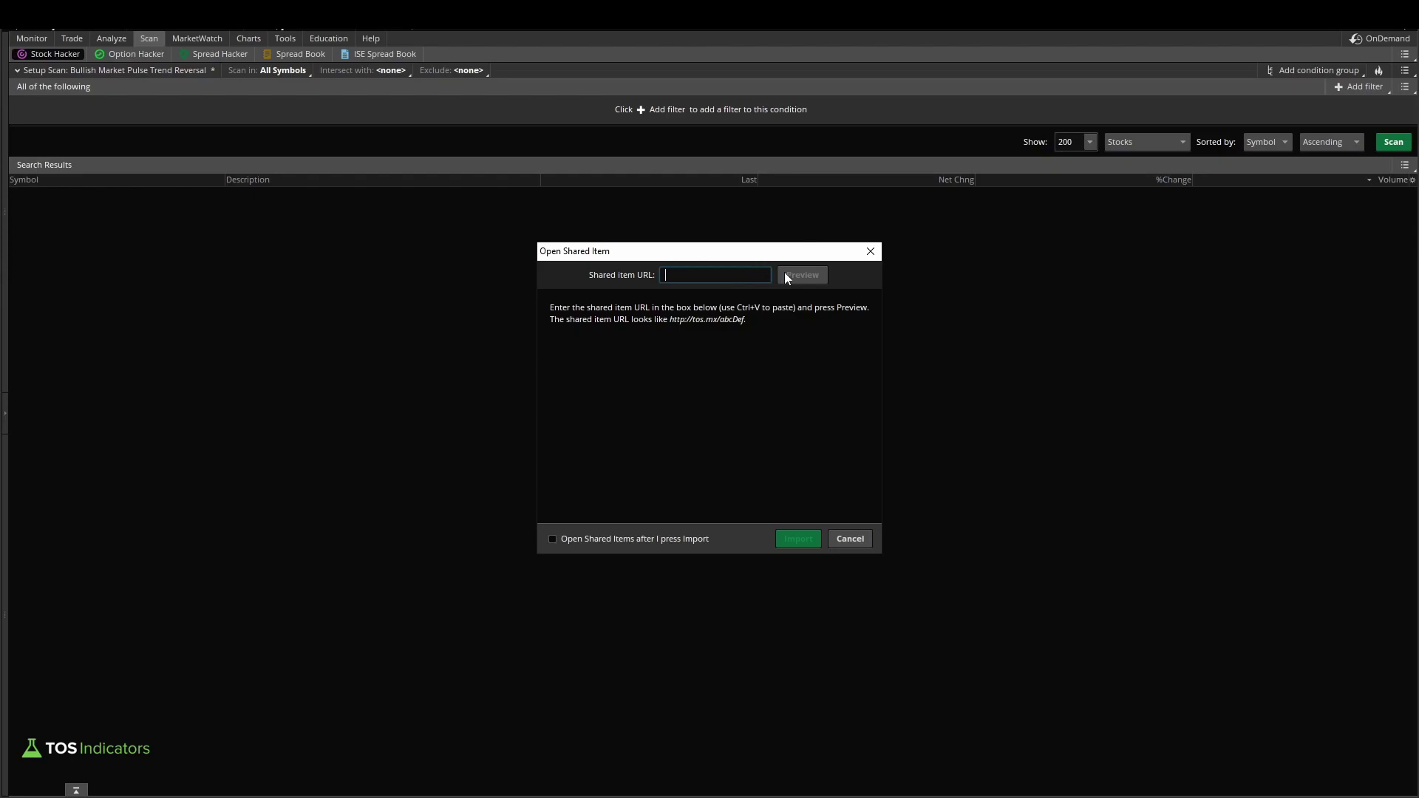
key(ctrl+v)
click(809, 278)
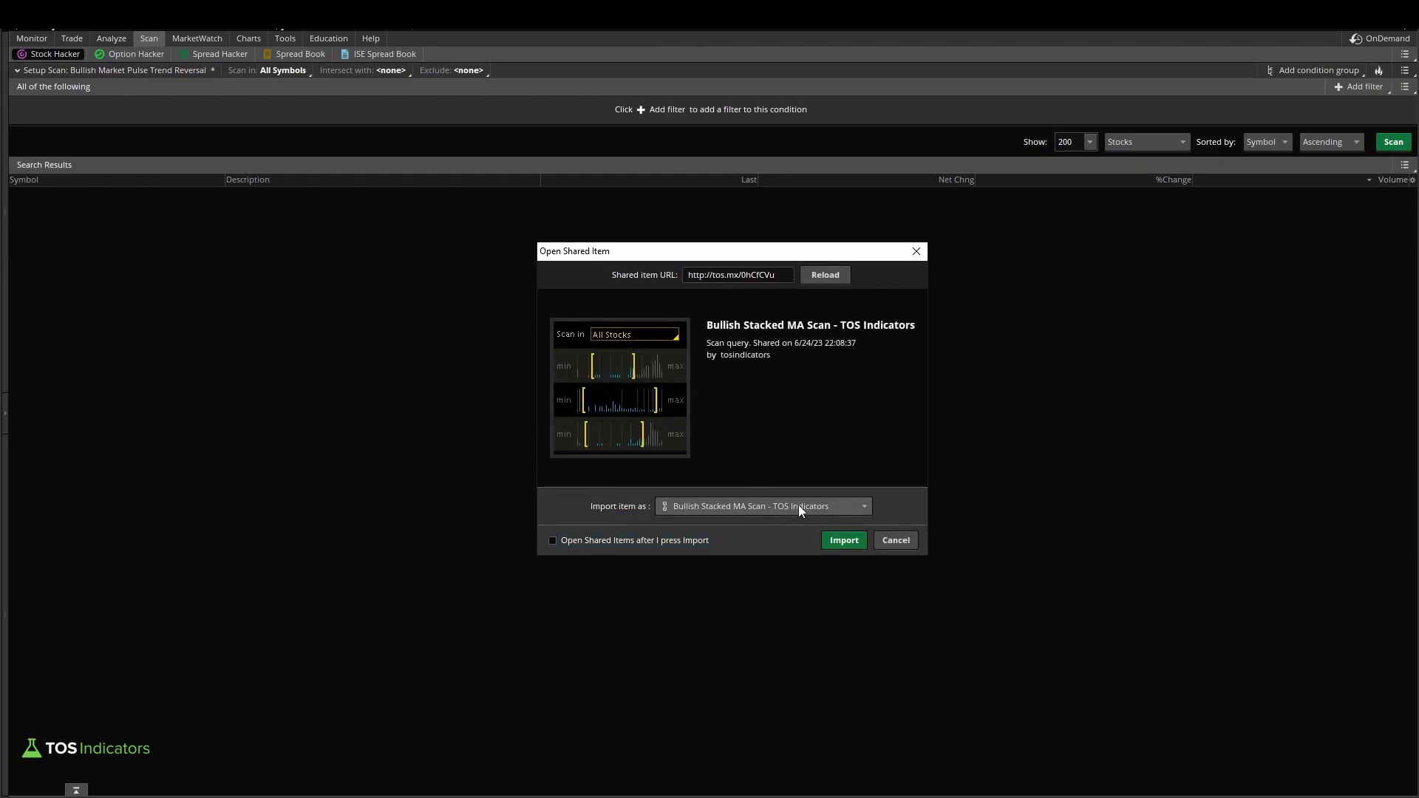
click(837, 543)
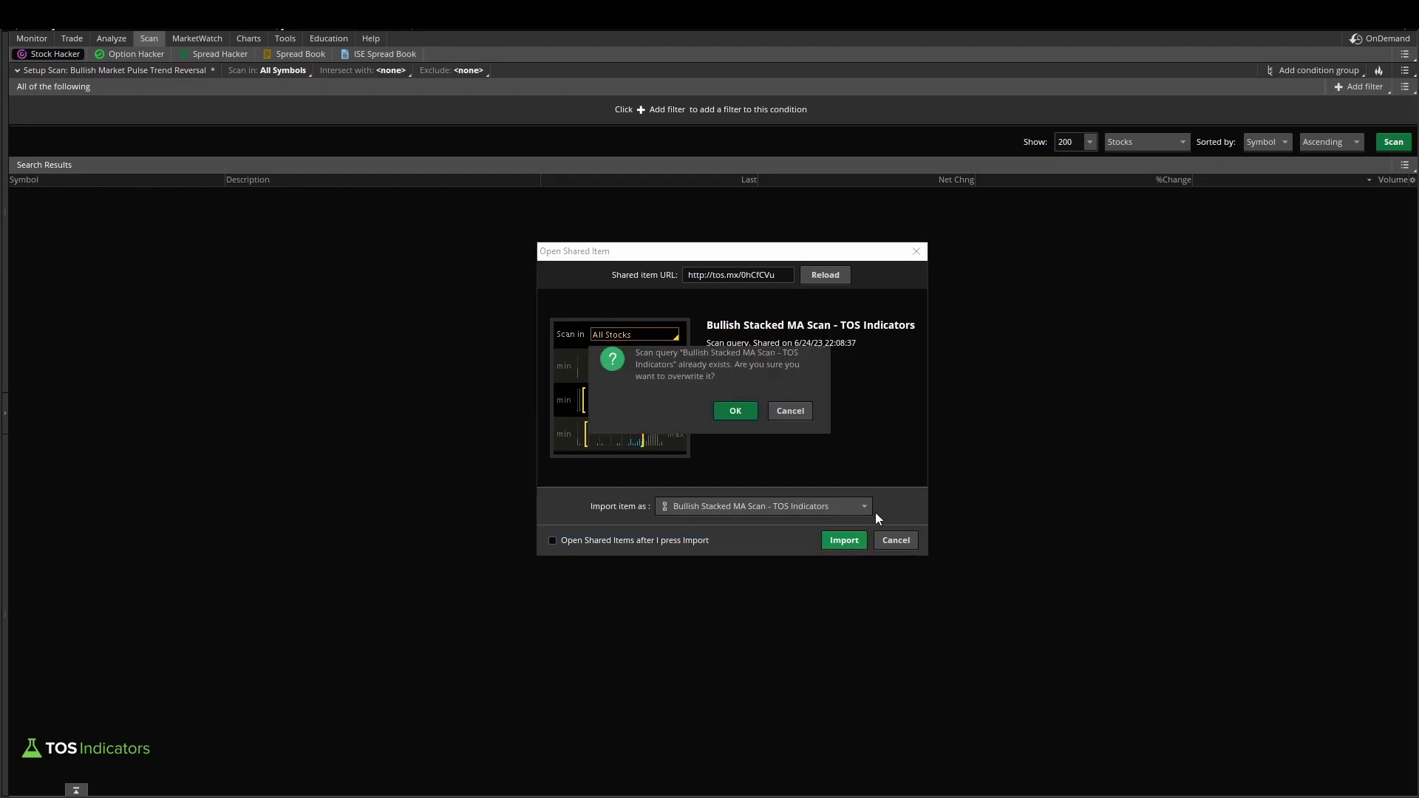
click(742, 415)
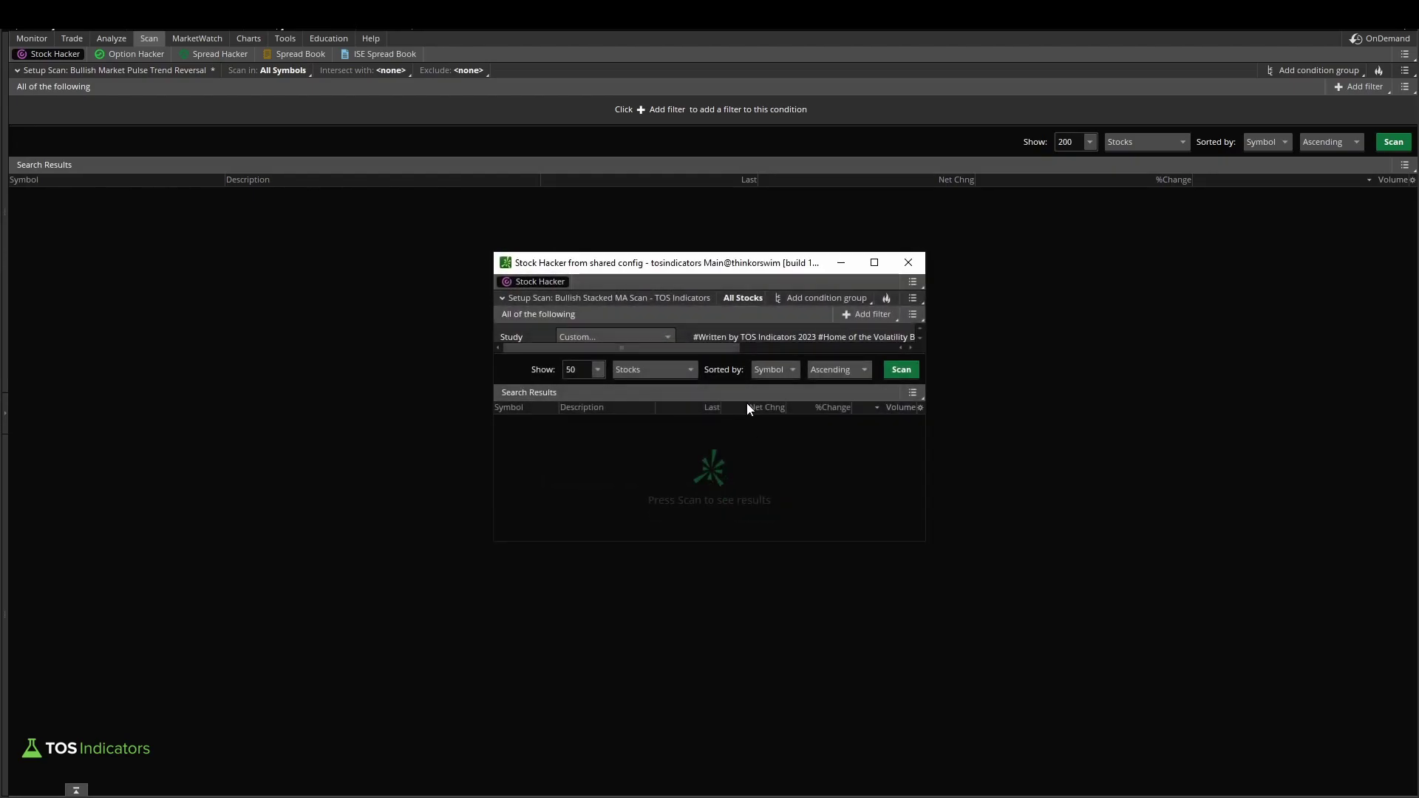
click(885, 265)
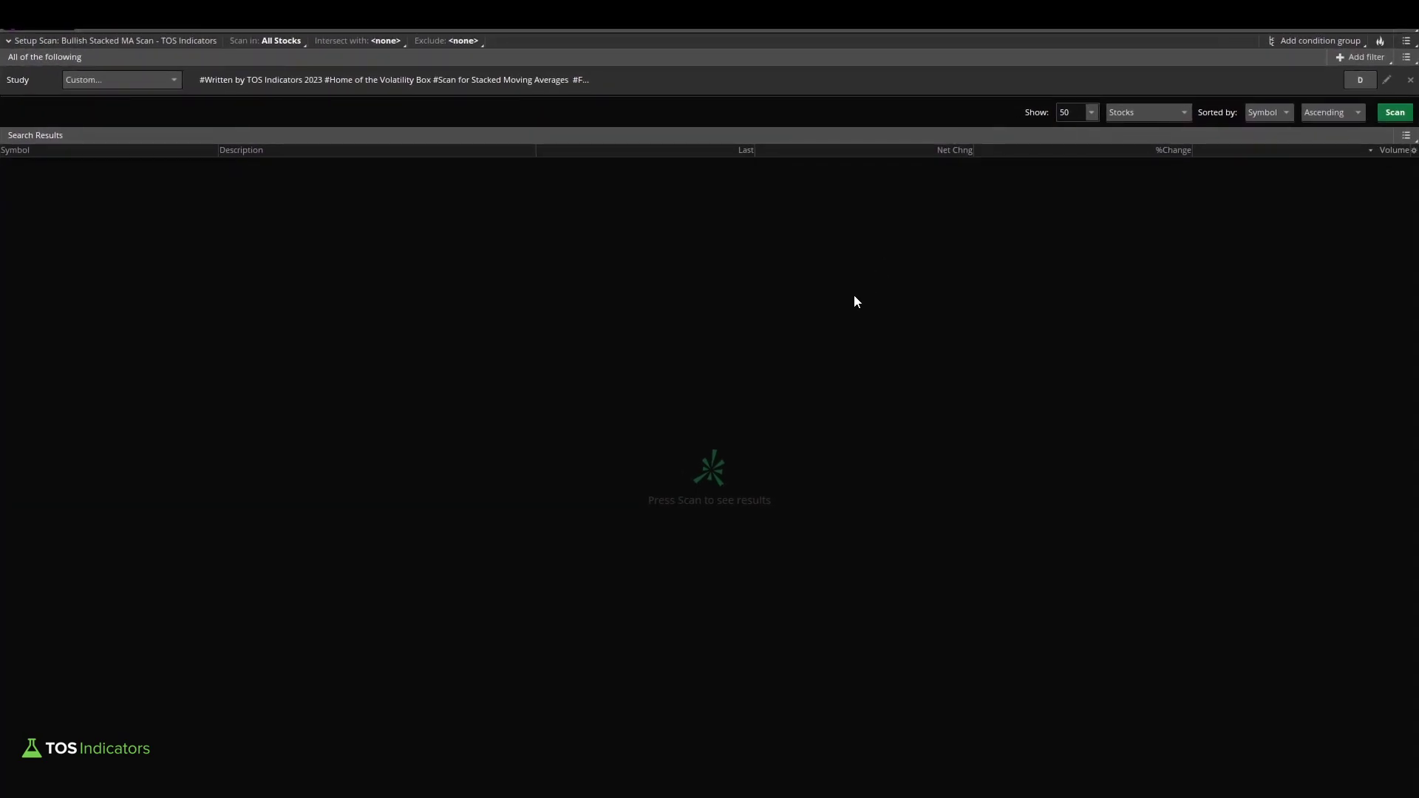
Restore the scan window to floating size and stretch it wider and to full height
key(super+Down)
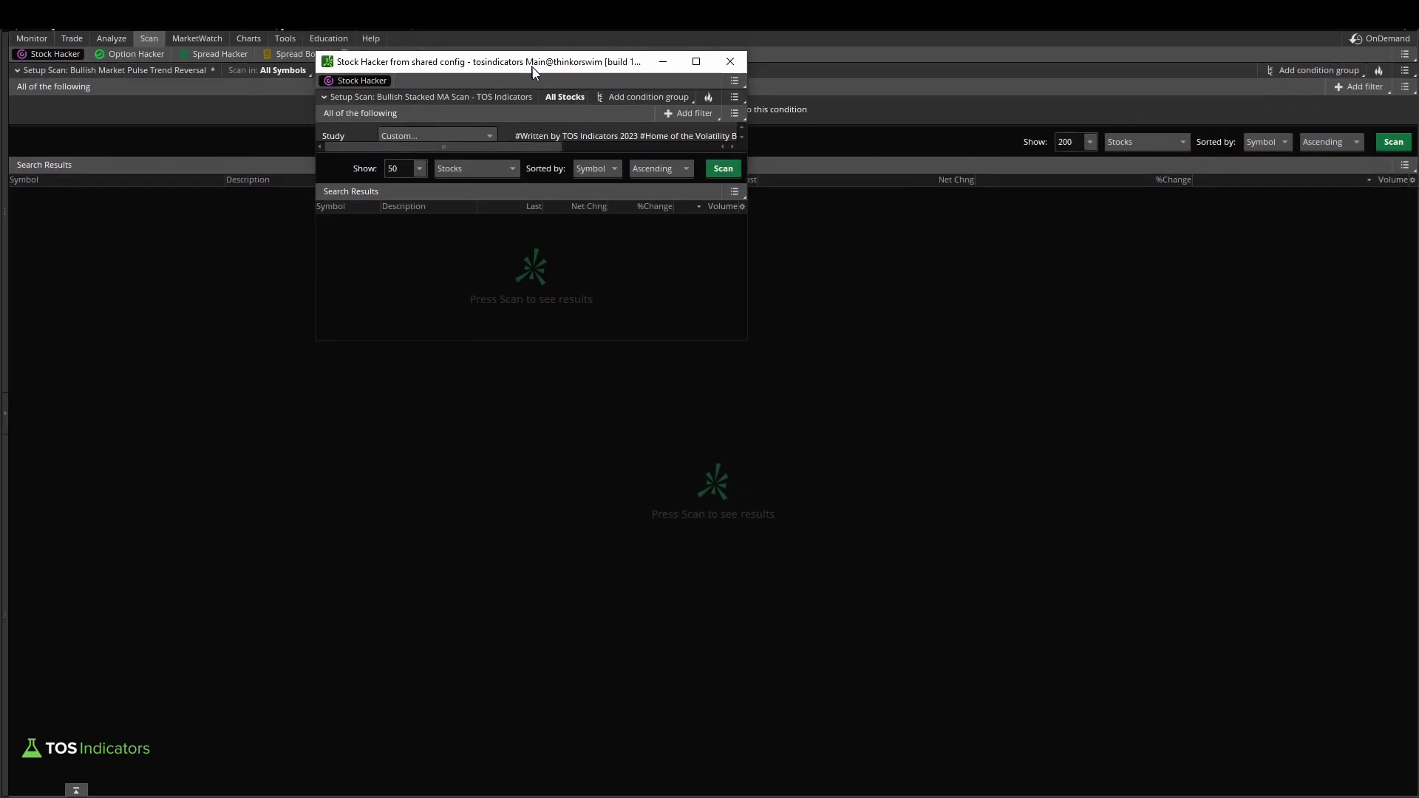
drag(686, 329, 1227, 347)
drag(743, 334, 836, 791)
drag(250, 501, 74, 472)
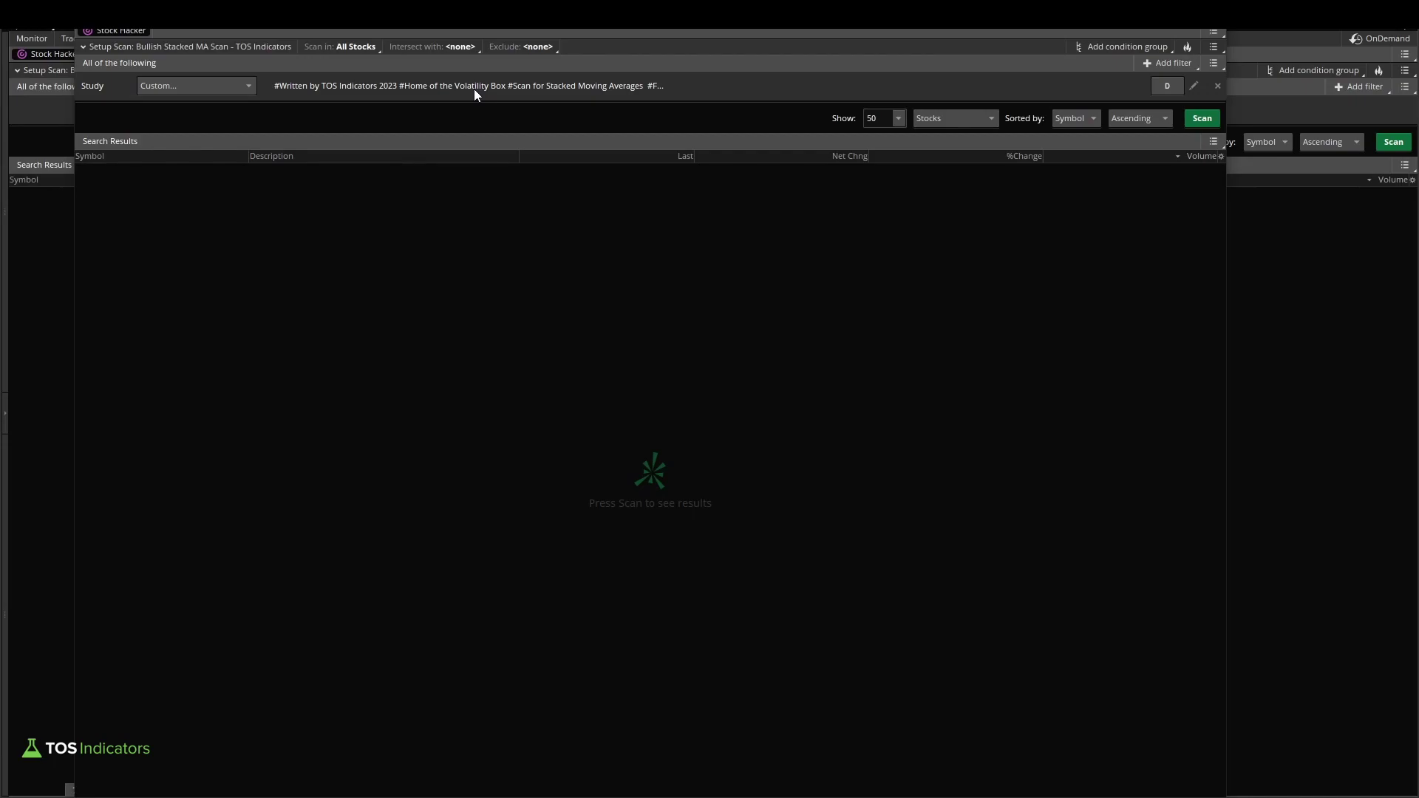
Set the scan to search All Optionable symbols instead of All Stocks
click(352, 46)
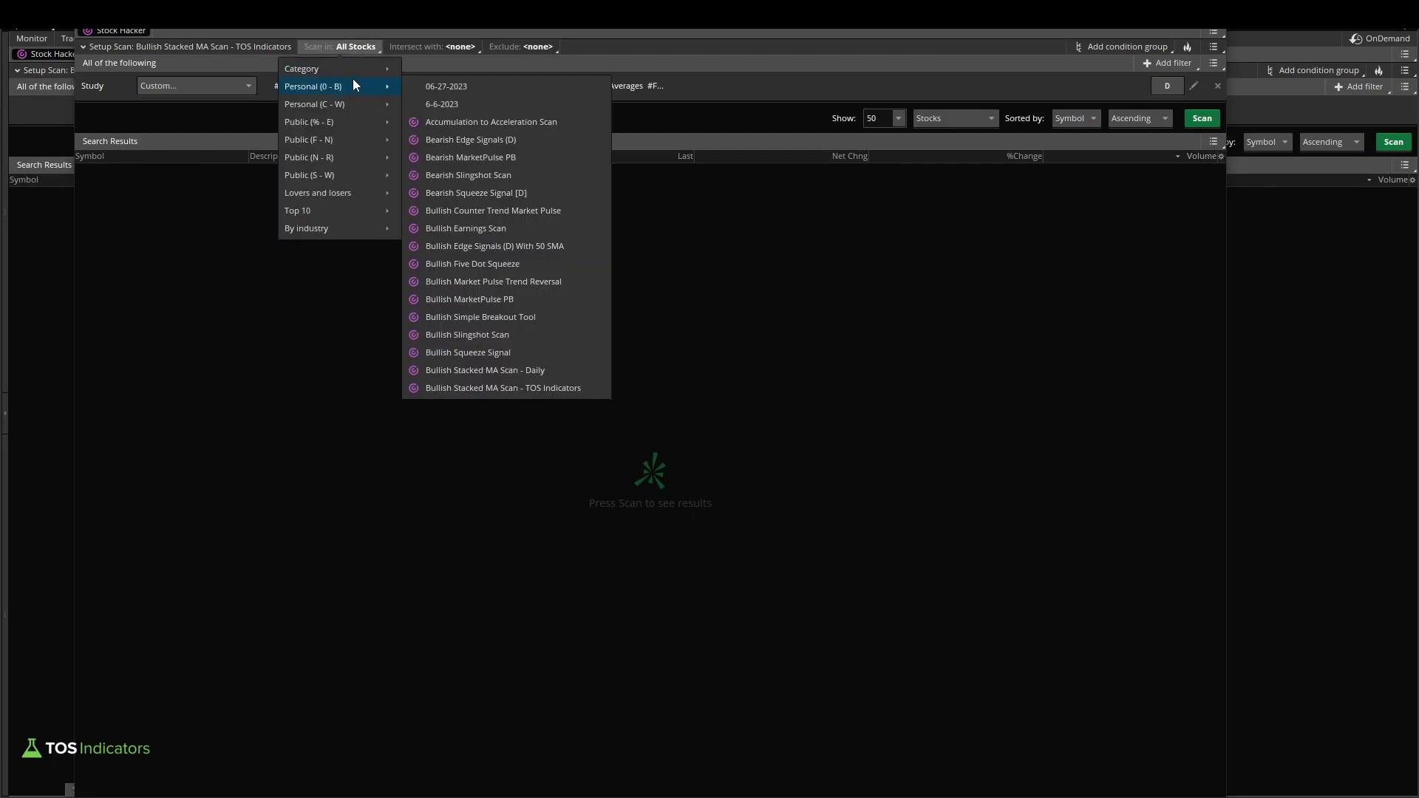
mouse_move(365, 68)
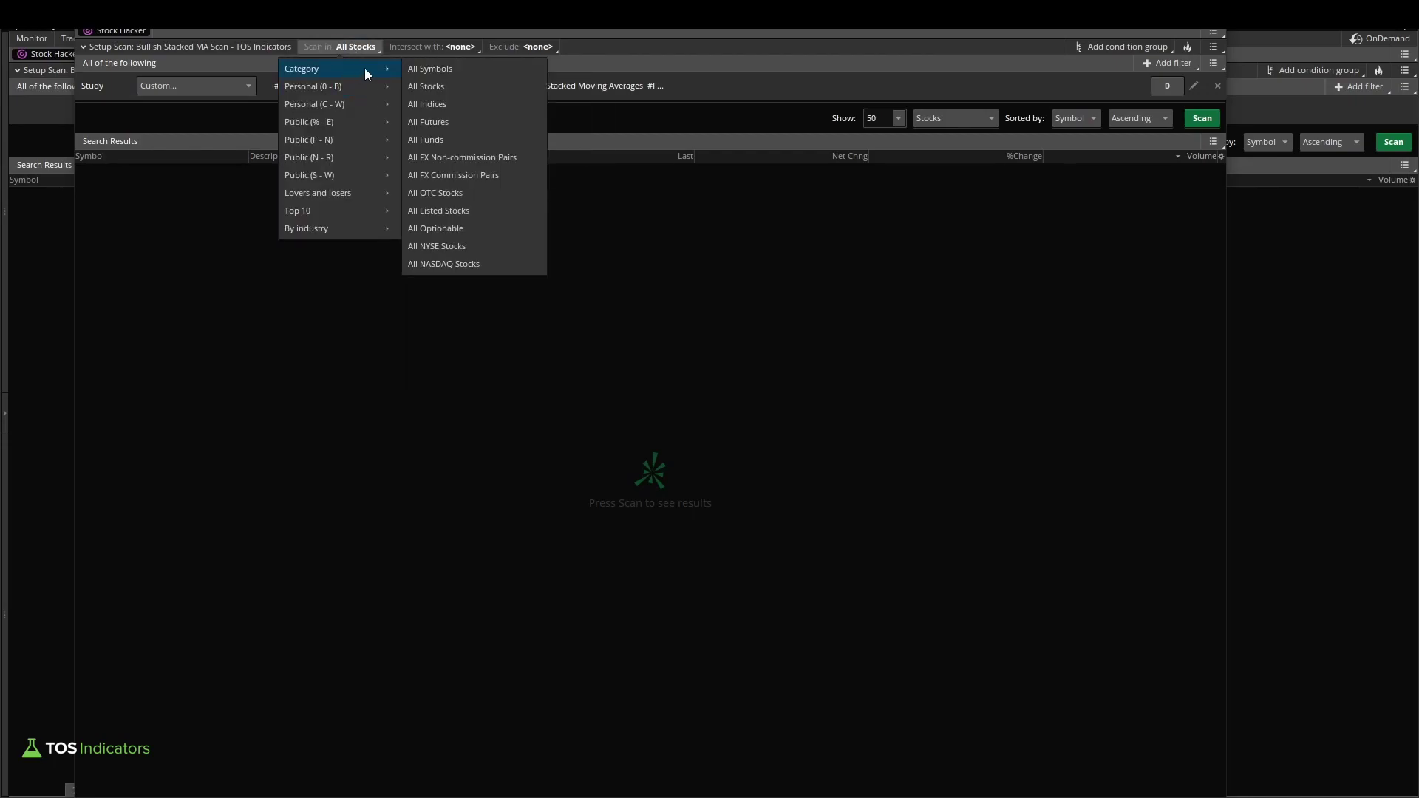
click(470, 231)
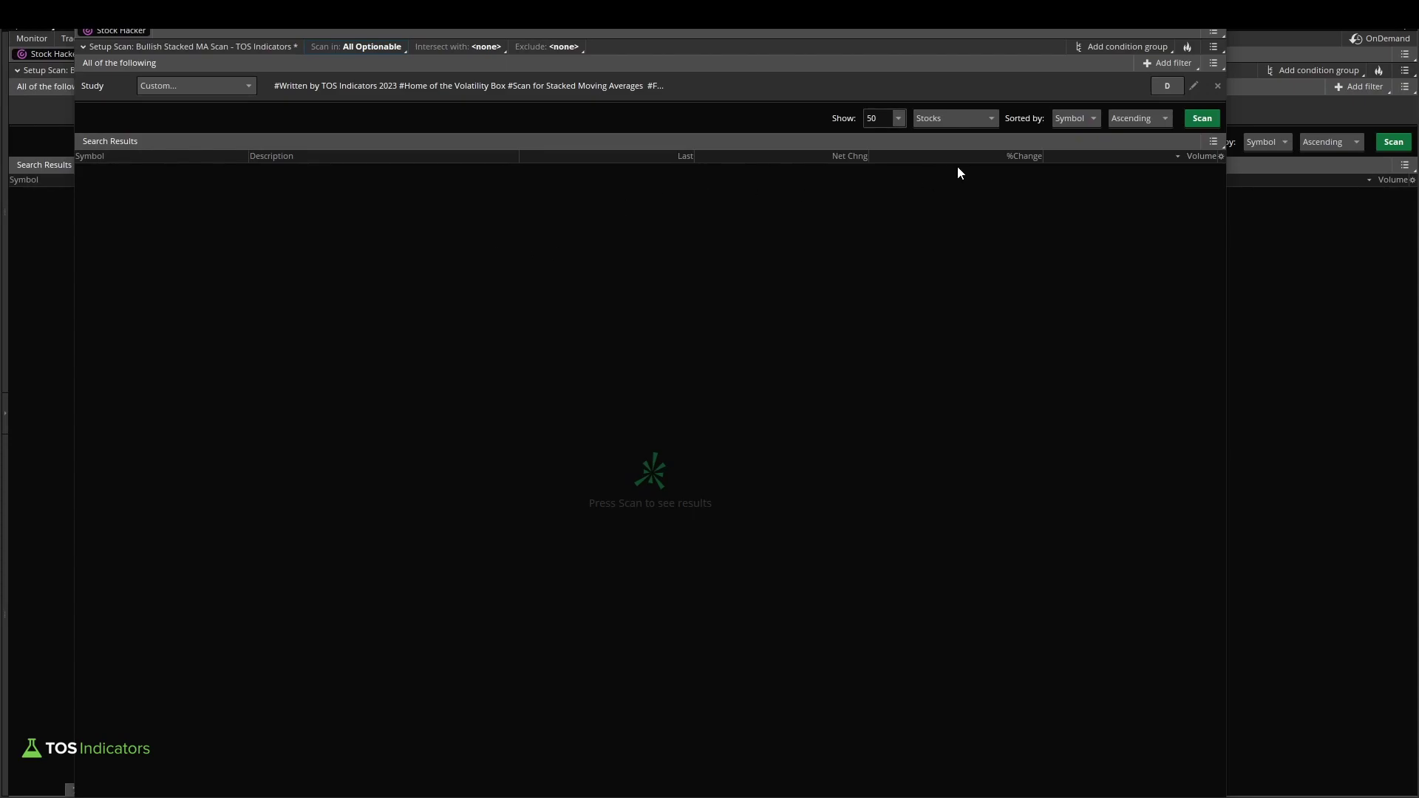
Add a stock filter requiring a minimum Ask of 10.00
click(1183, 66)
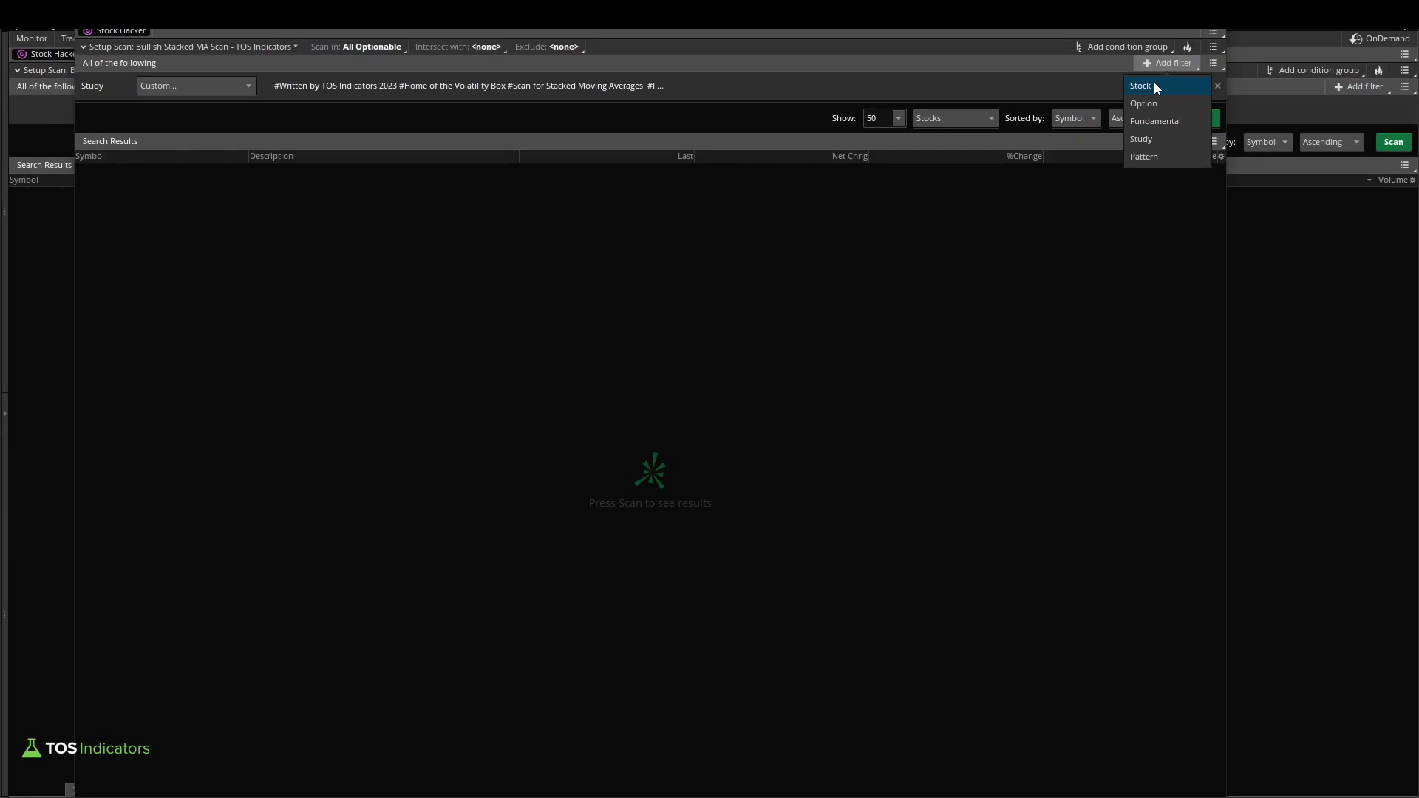
click(1155, 85)
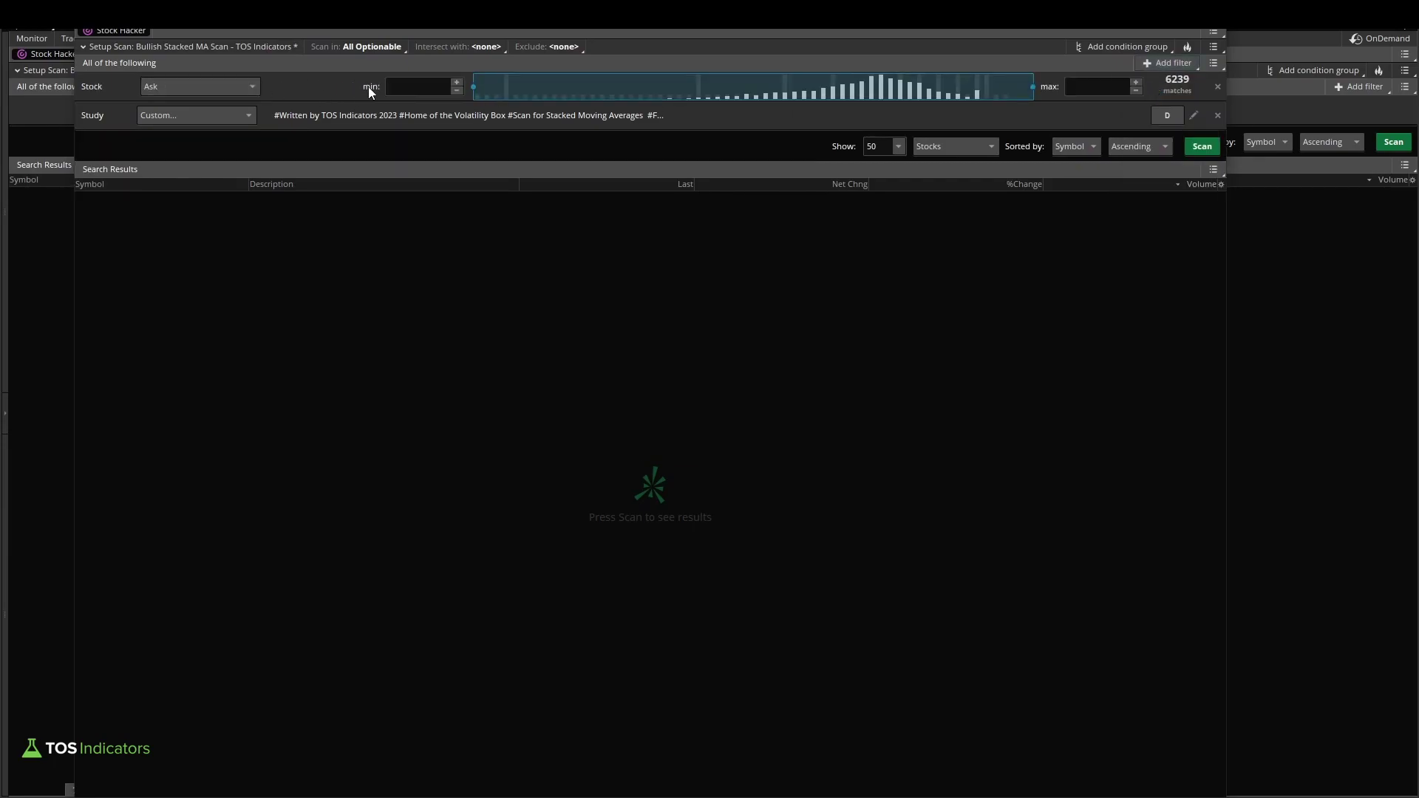
key(Tab)
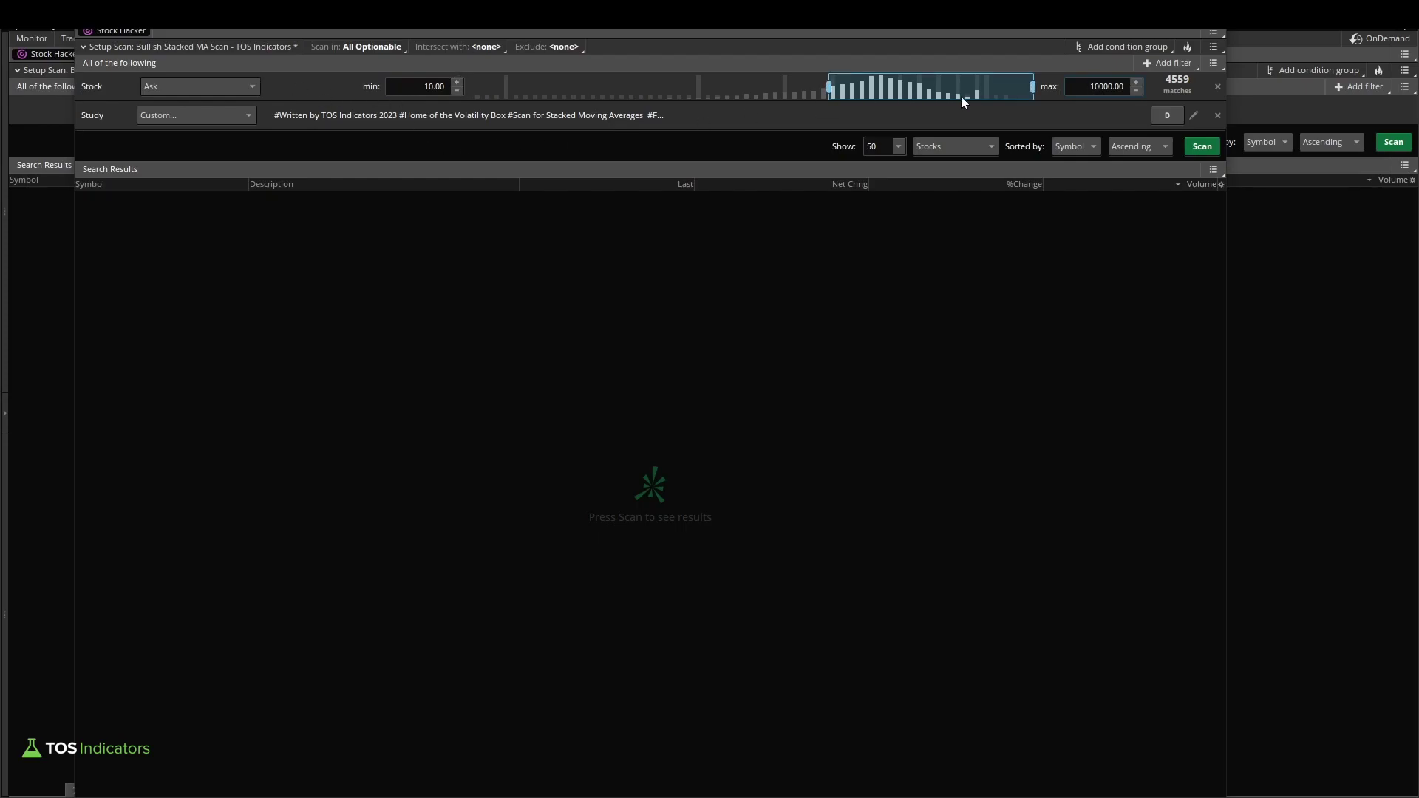
Add an Average_Volume study filter (50-period simple average above 1000000) and view the stacked-MA script
click(1167, 64)
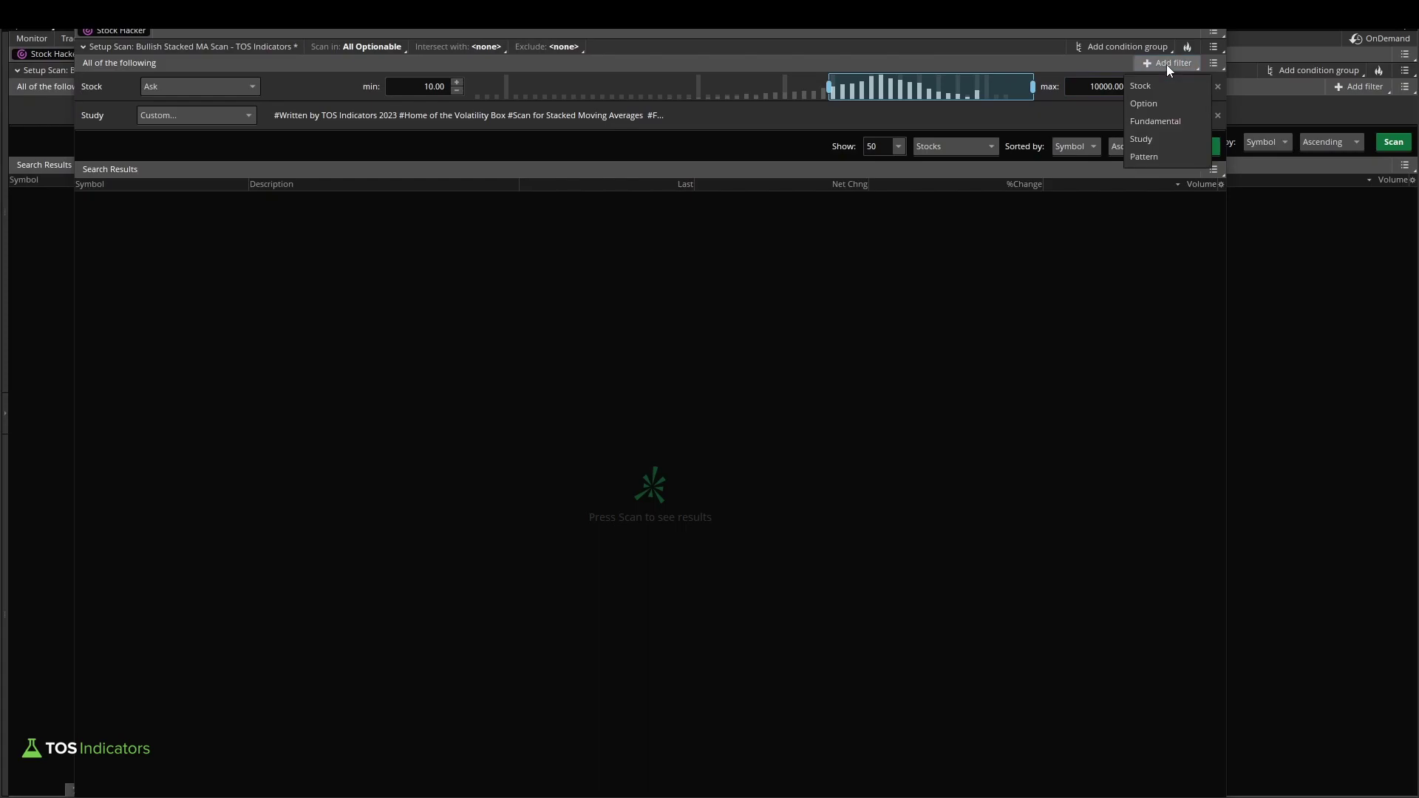
click(1167, 138)
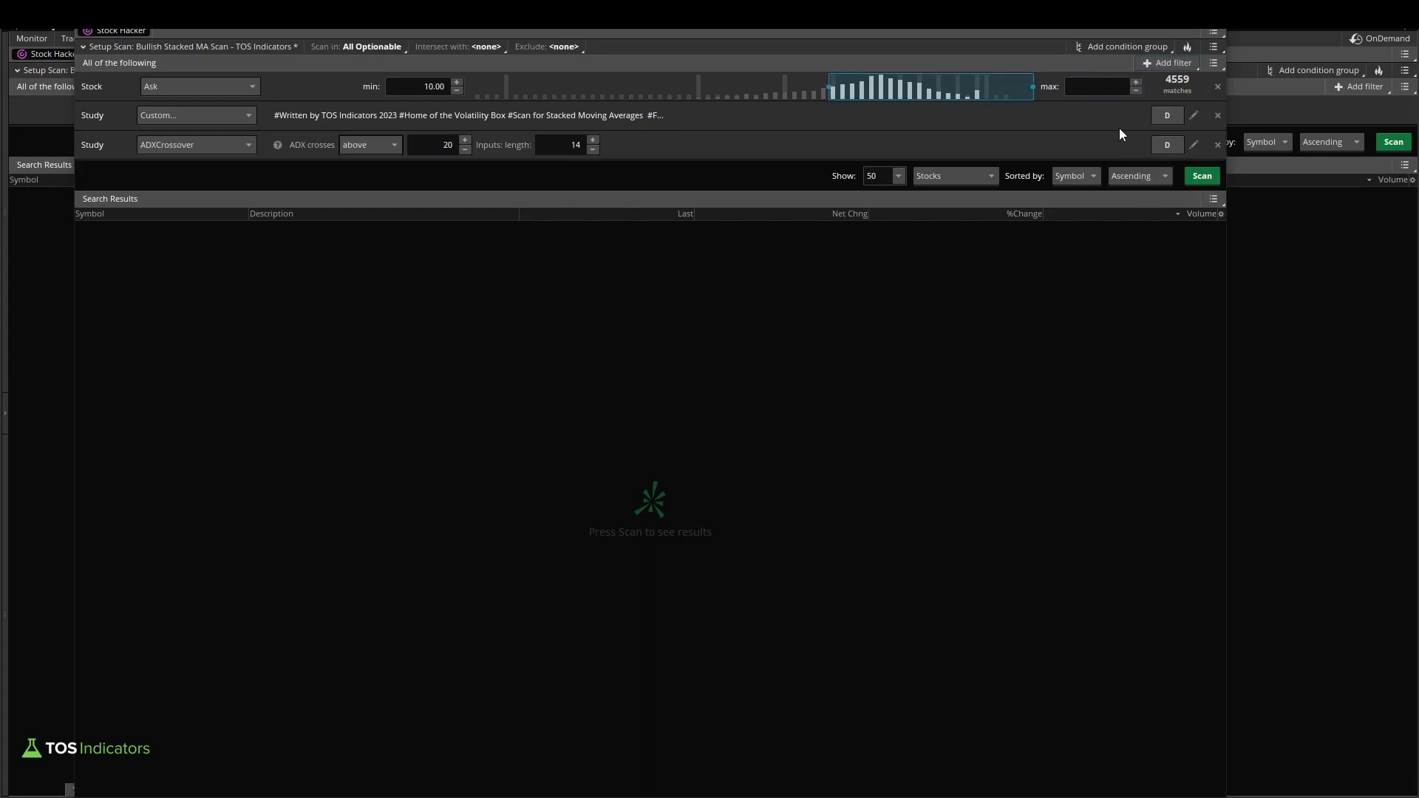
click(172, 143)
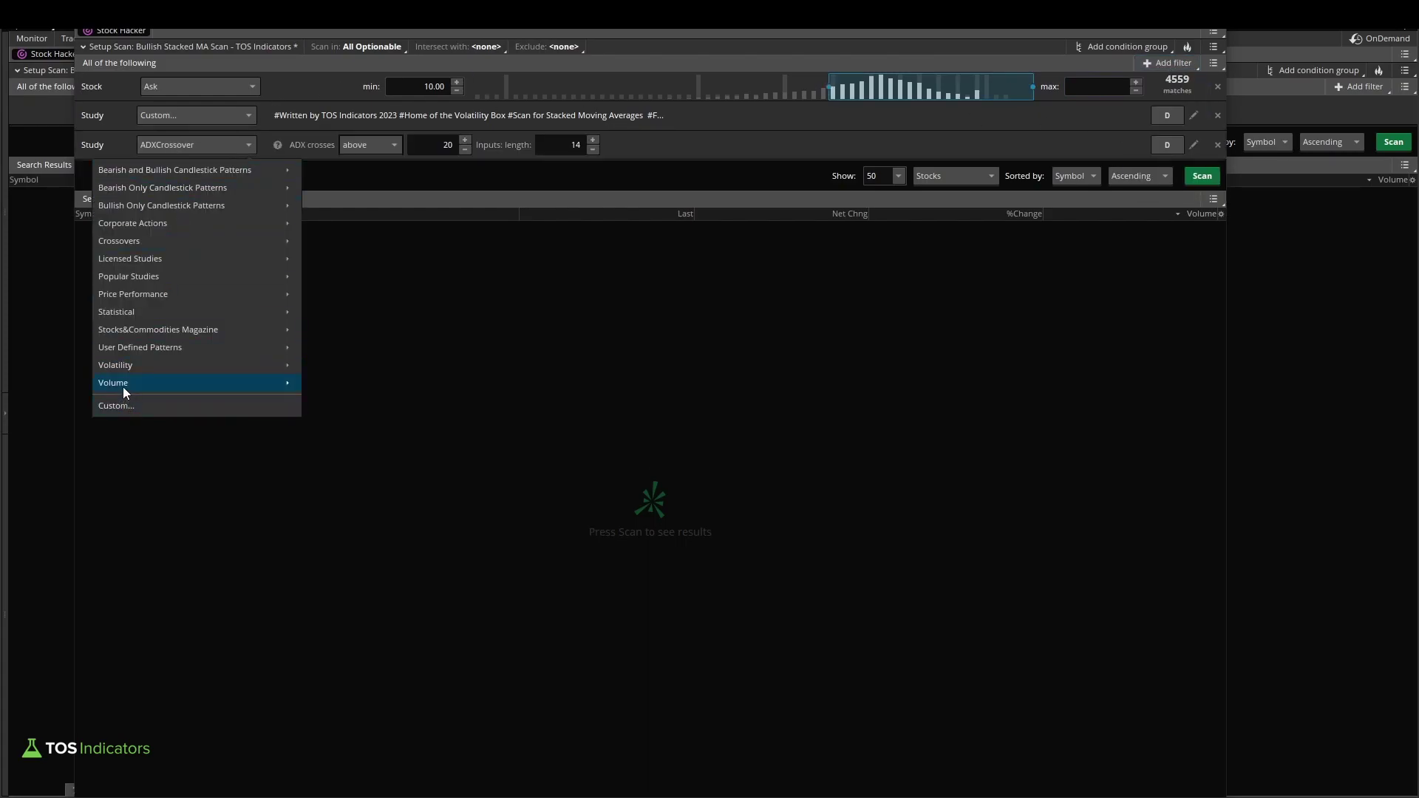
mouse_move(126, 386)
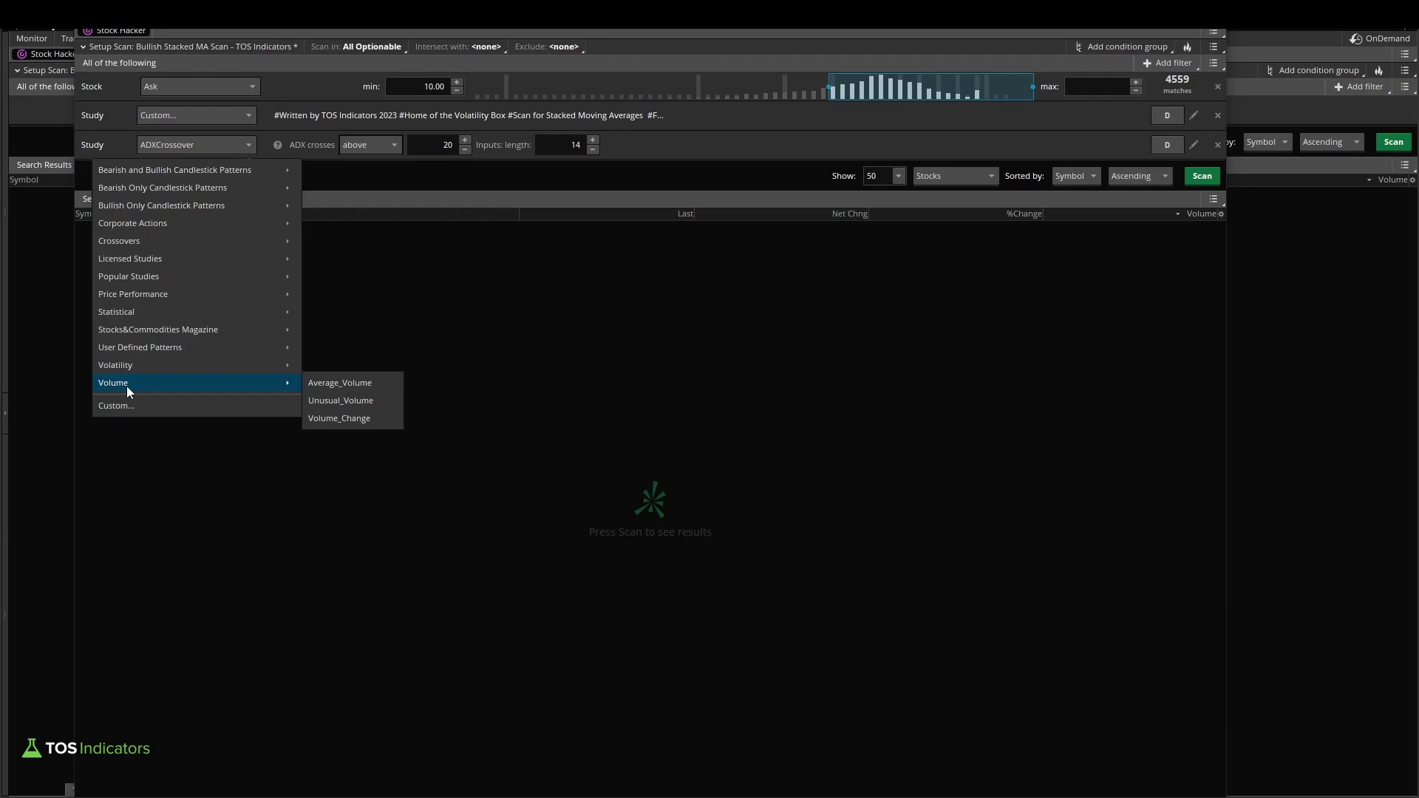
click(320, 388)
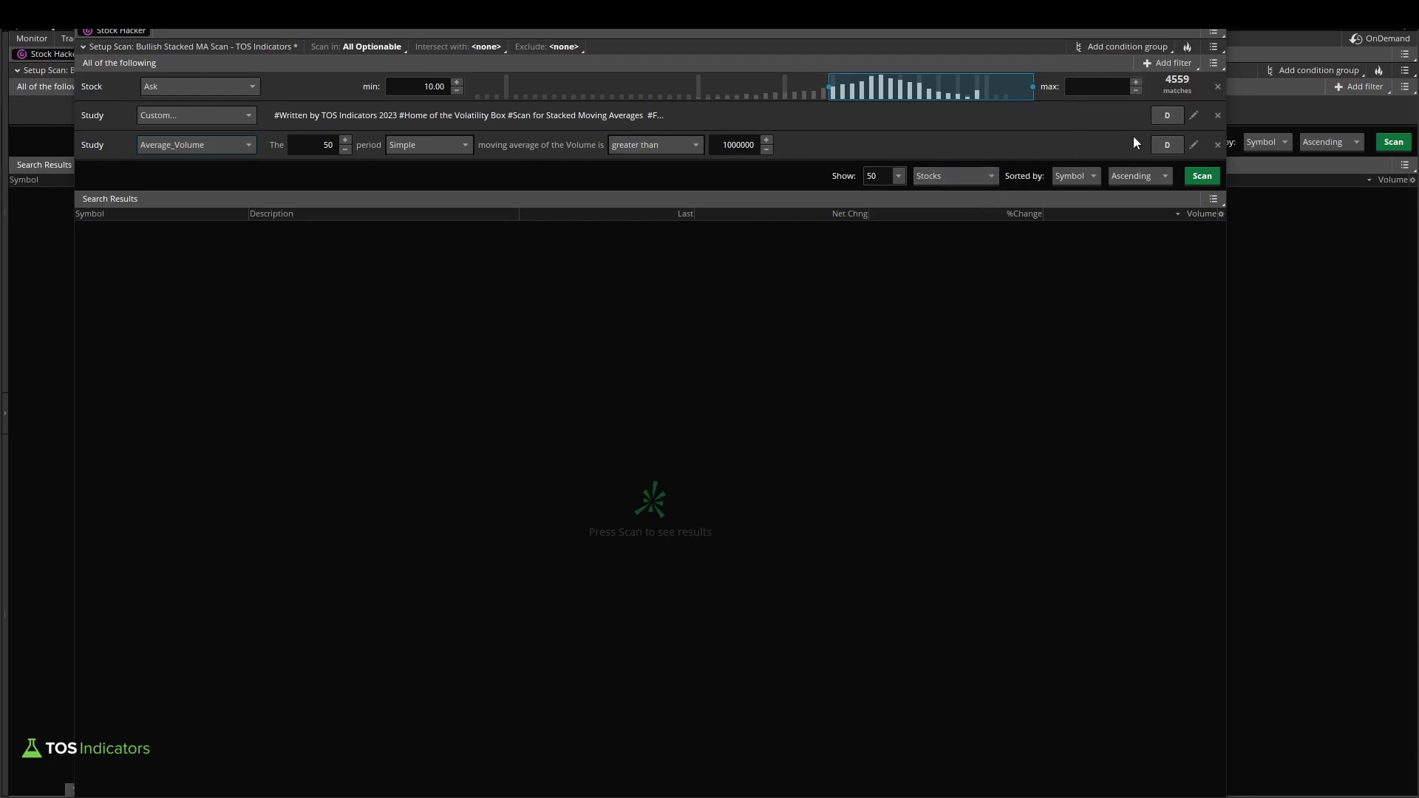
click(1194, 117)
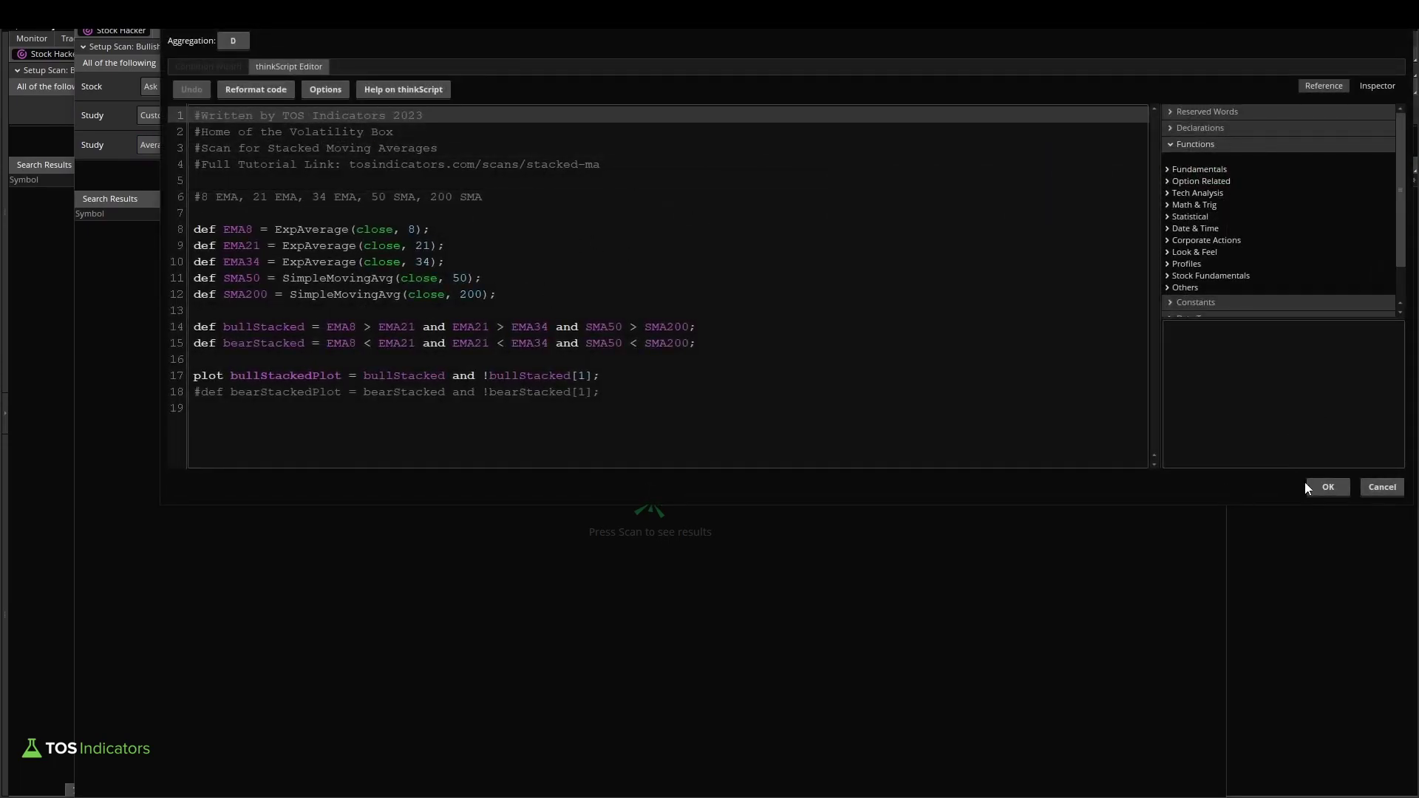
Run the scan for 20 results and save it over 'Bullish Stacked MA Scan - TOS Indicators'
click(1328, 487)
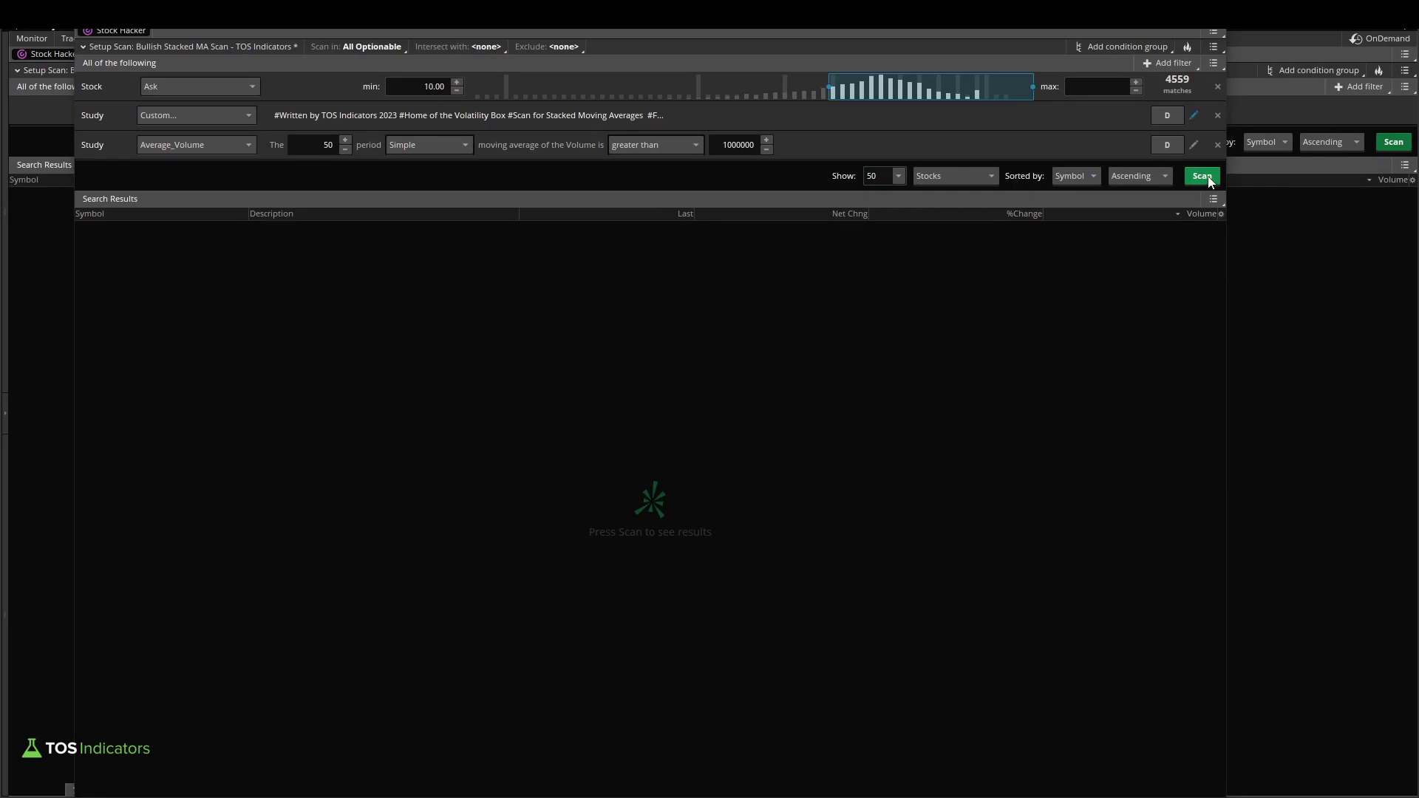
click(1209, 178)
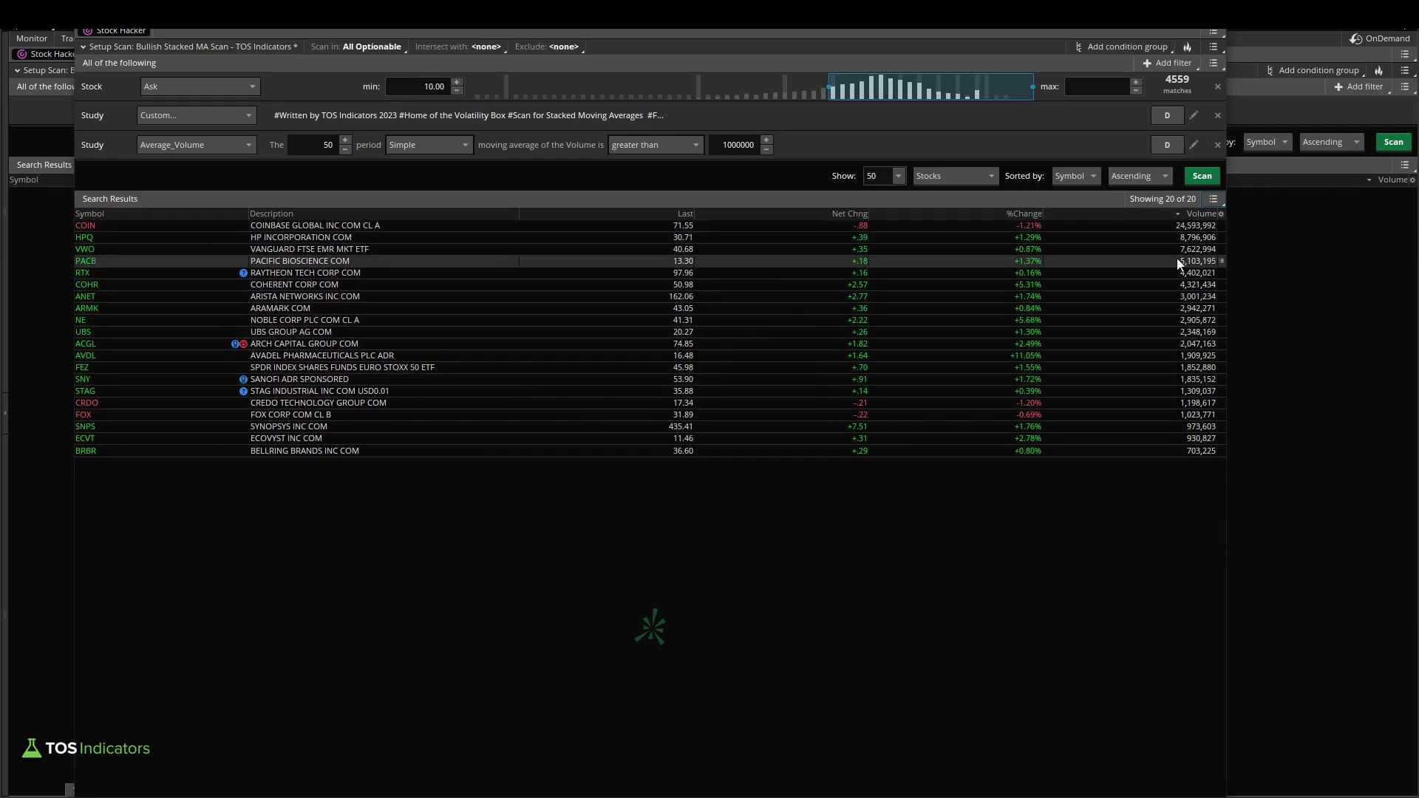
click(1215, 46)
click(1205, 69)
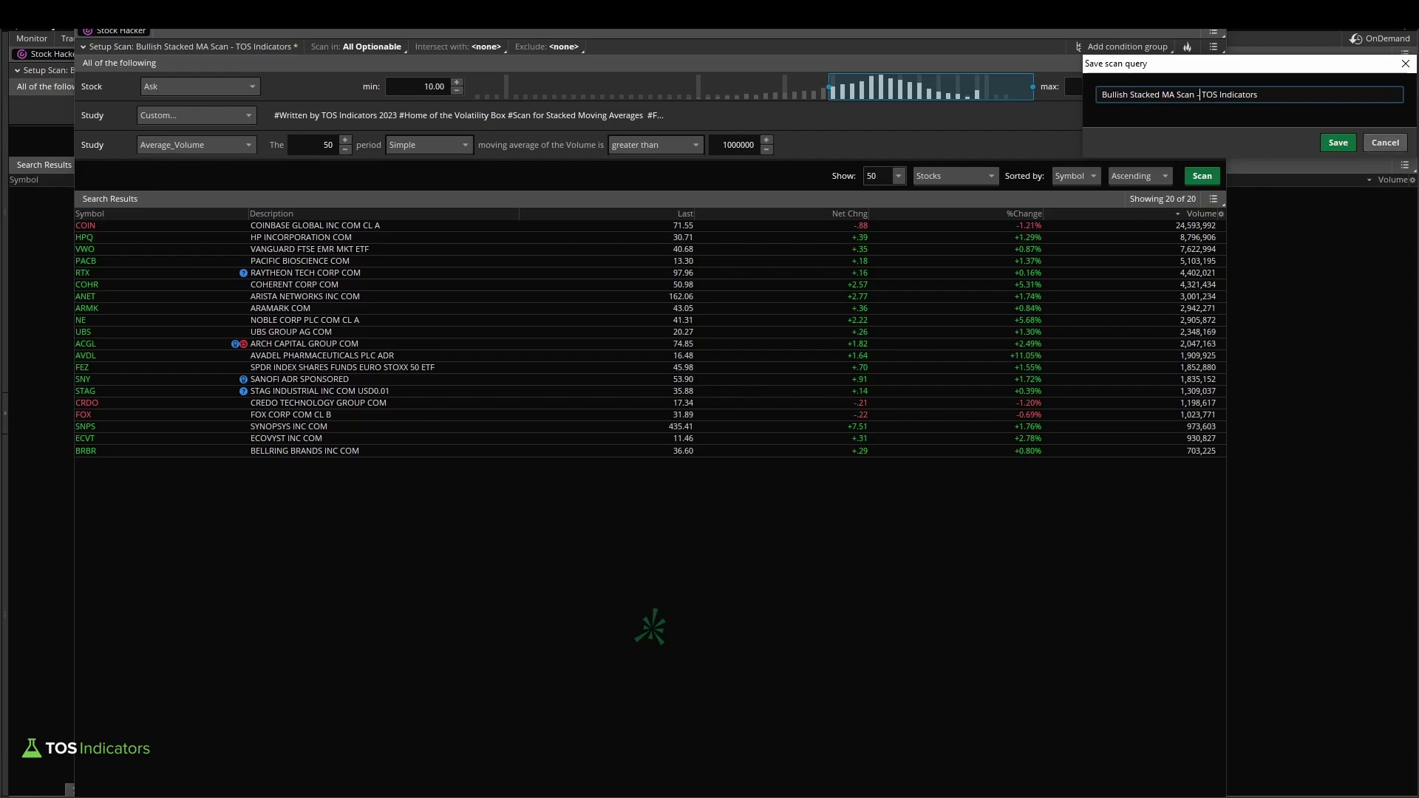
click(1350, 144)
Confirm overwriting the saved scan query and add a watchlist gadget to the left sidebar
click(1276, 149)
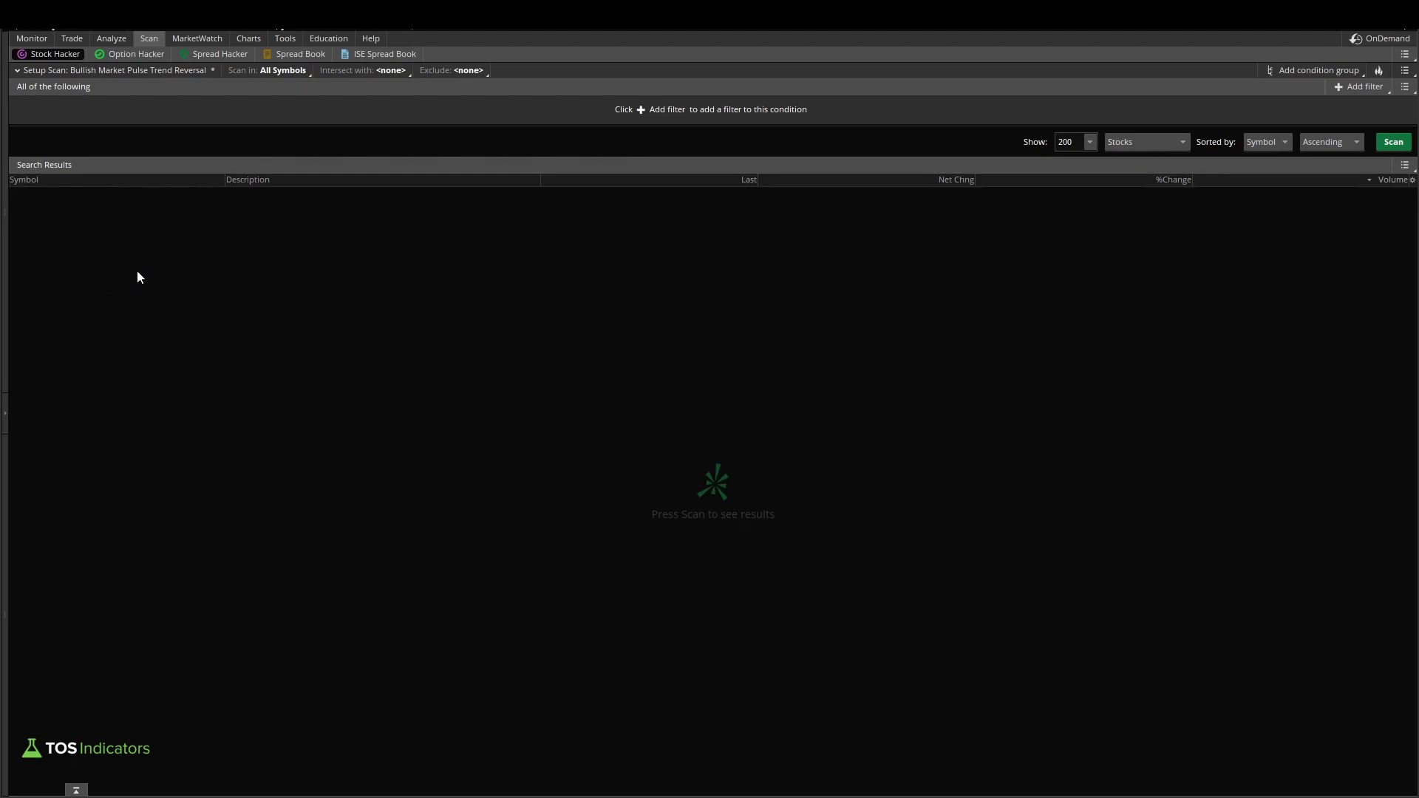
click(7, 423)
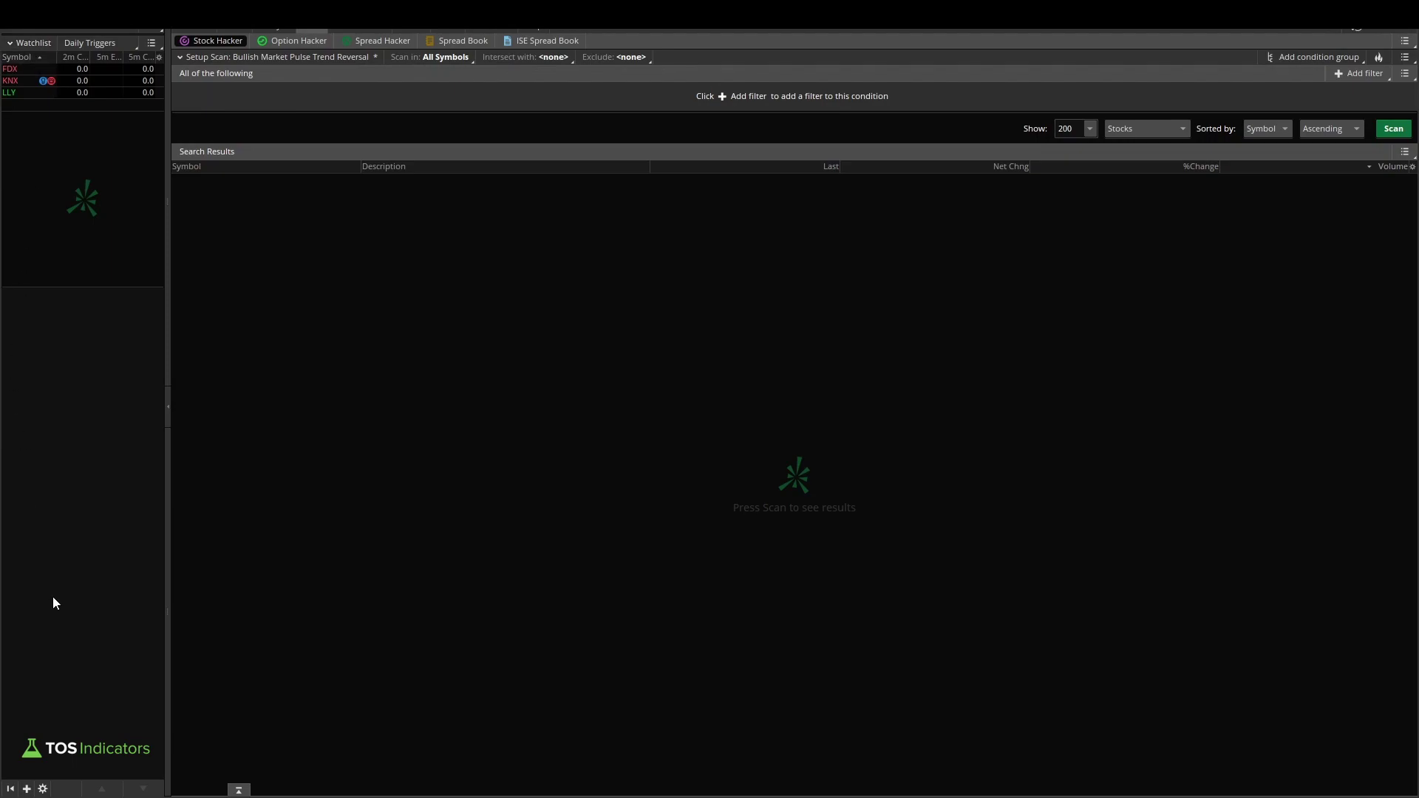
click(27, 790)
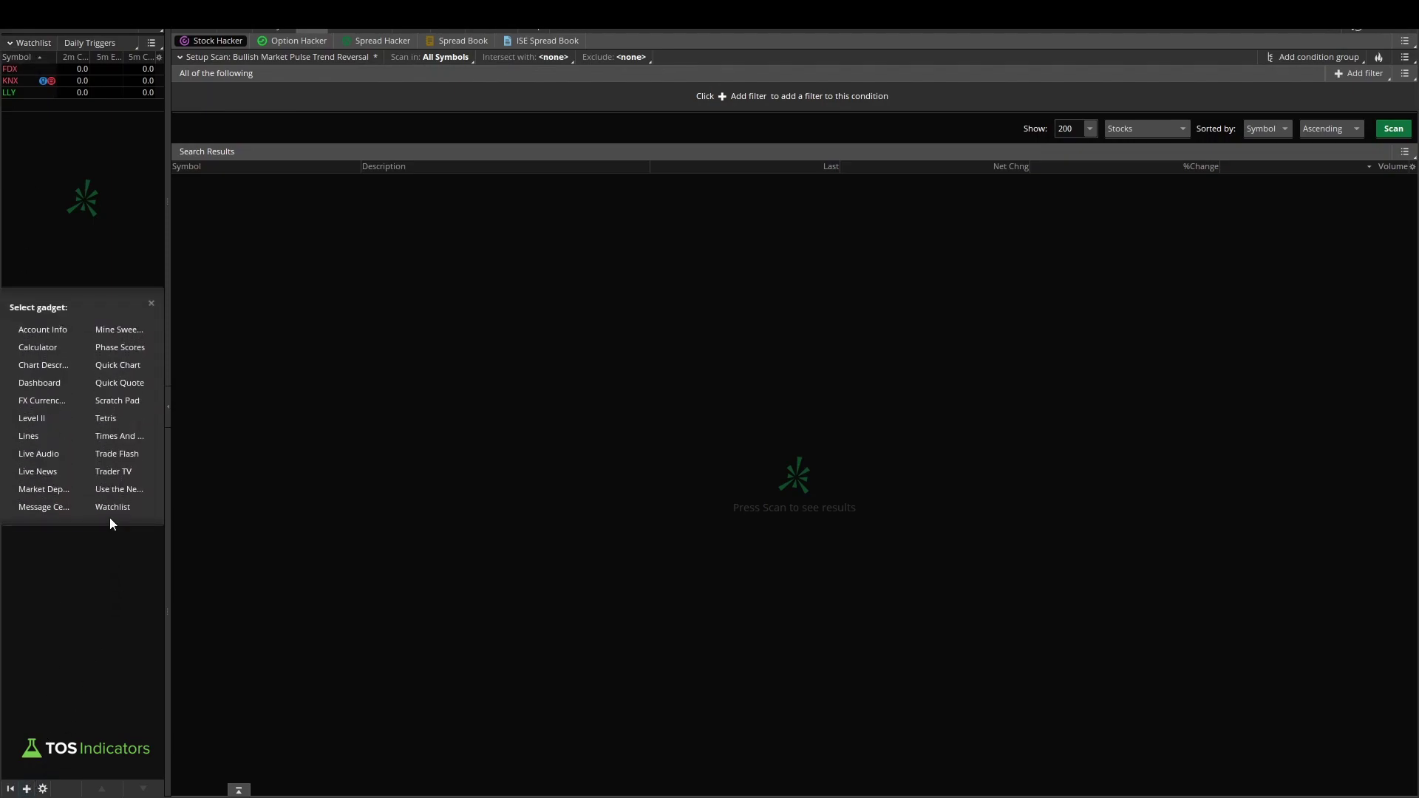
click(111, 508)
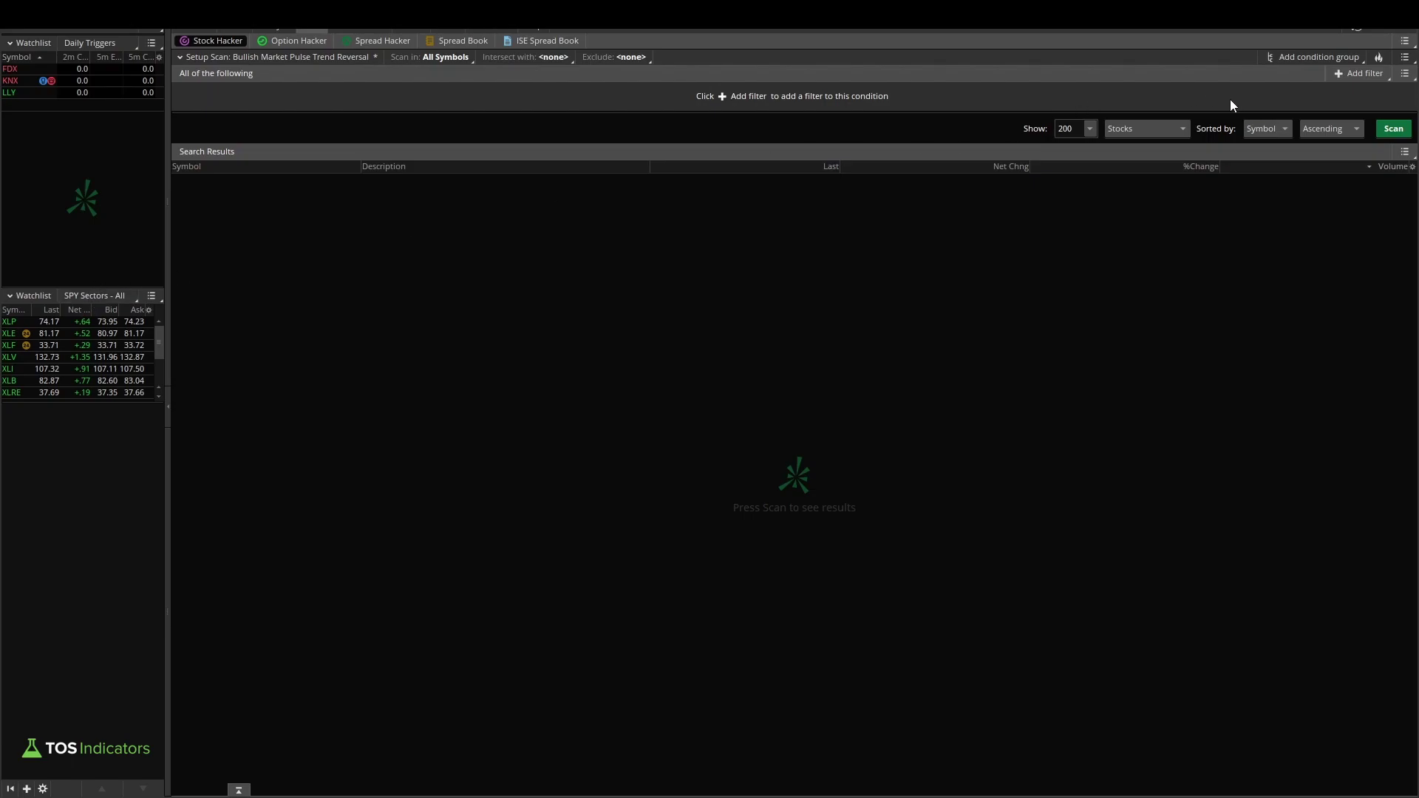
Load Personal (0 - B) > Bullish Stacked MA Scan - TOS Indicators and enlarge the list to show ACGL through VWO
click(96, 299)
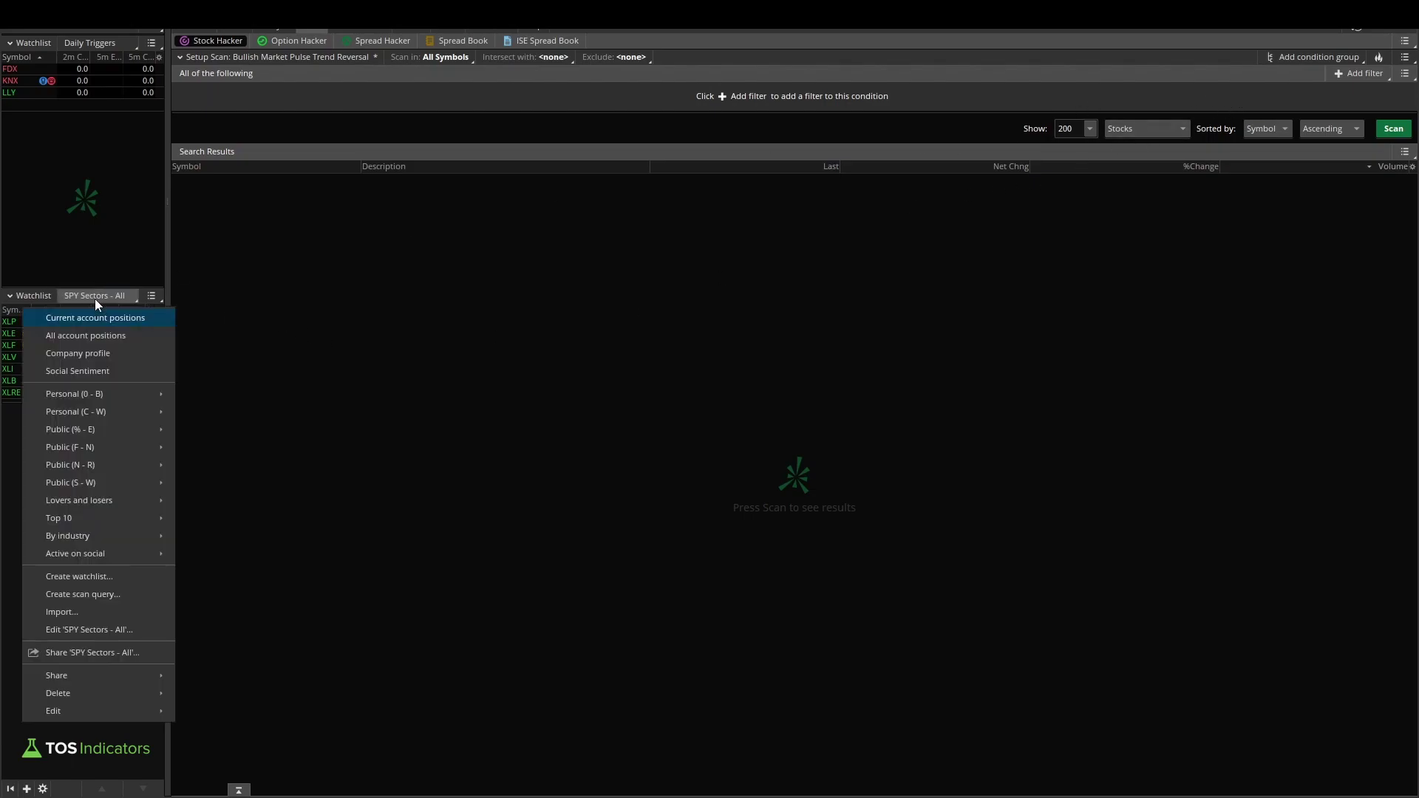
mouse_move(111, 417)
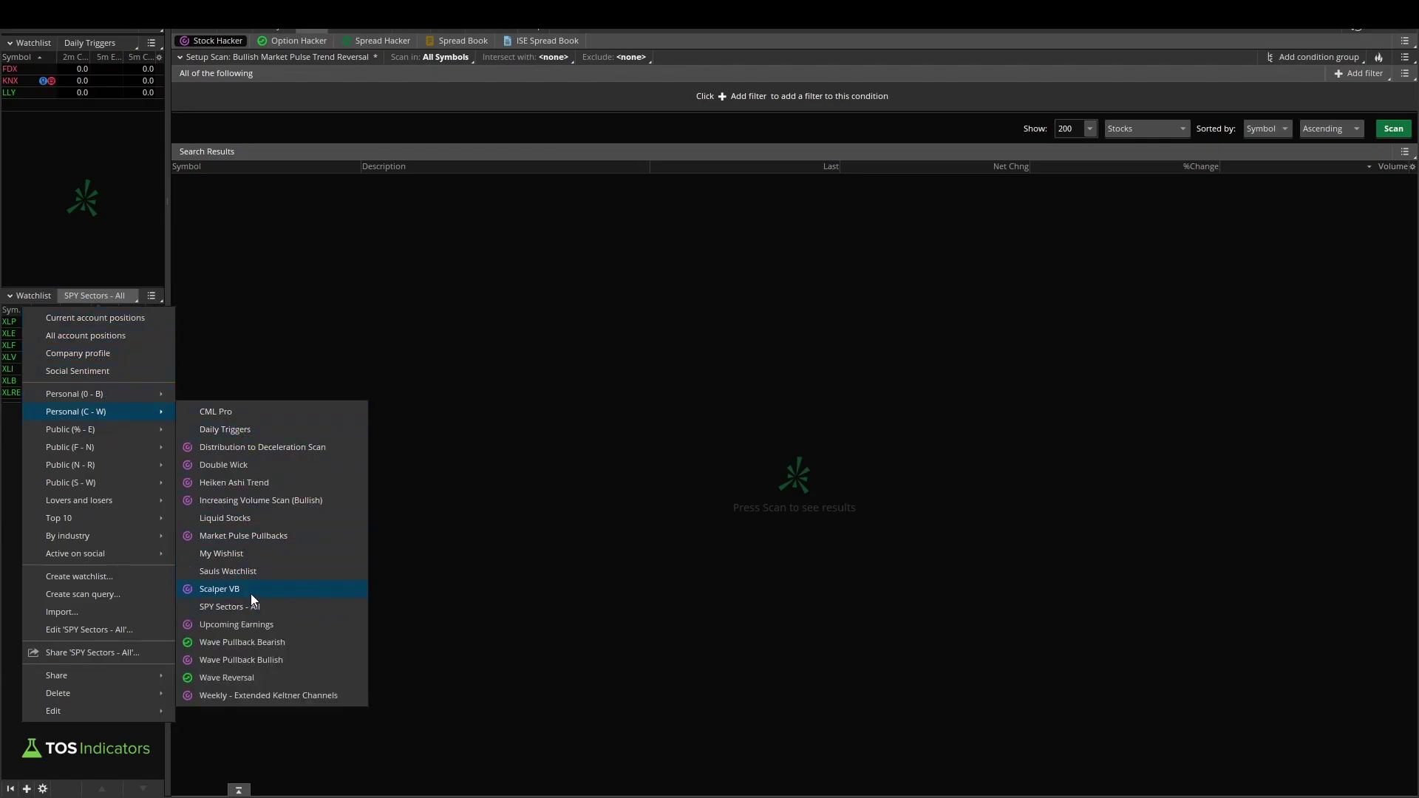
mouse_move(94, 392)
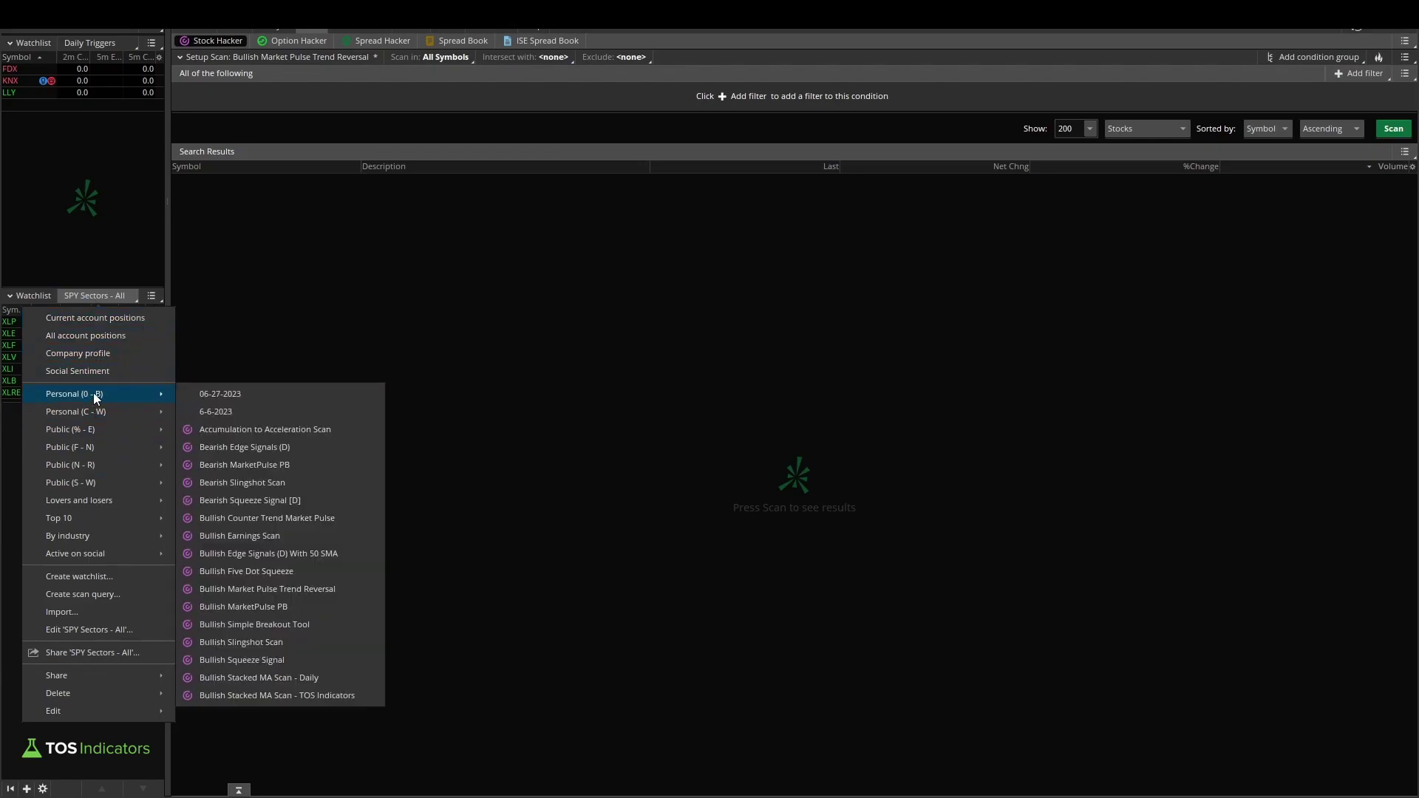
click(293, 697)
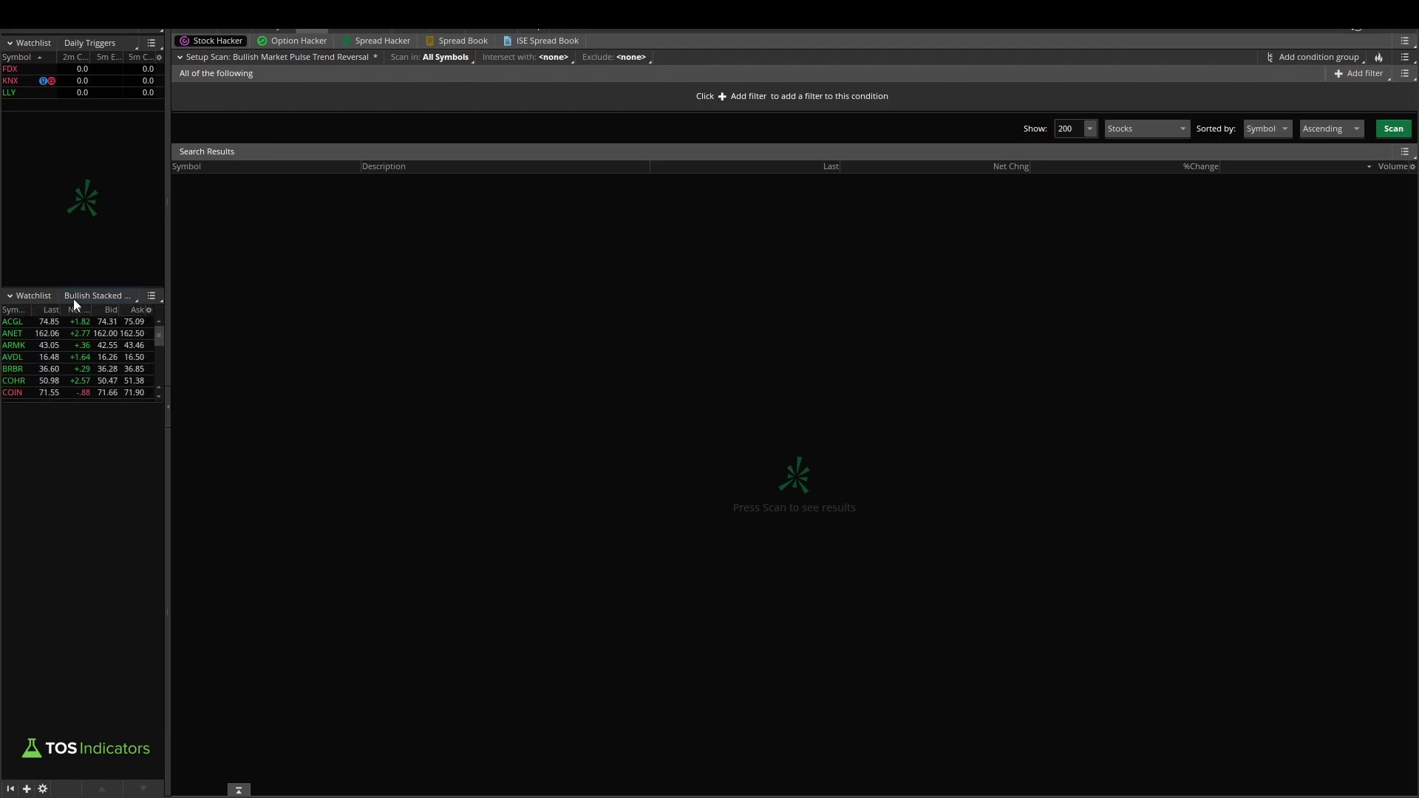
drag(80, 403, 81, 627)
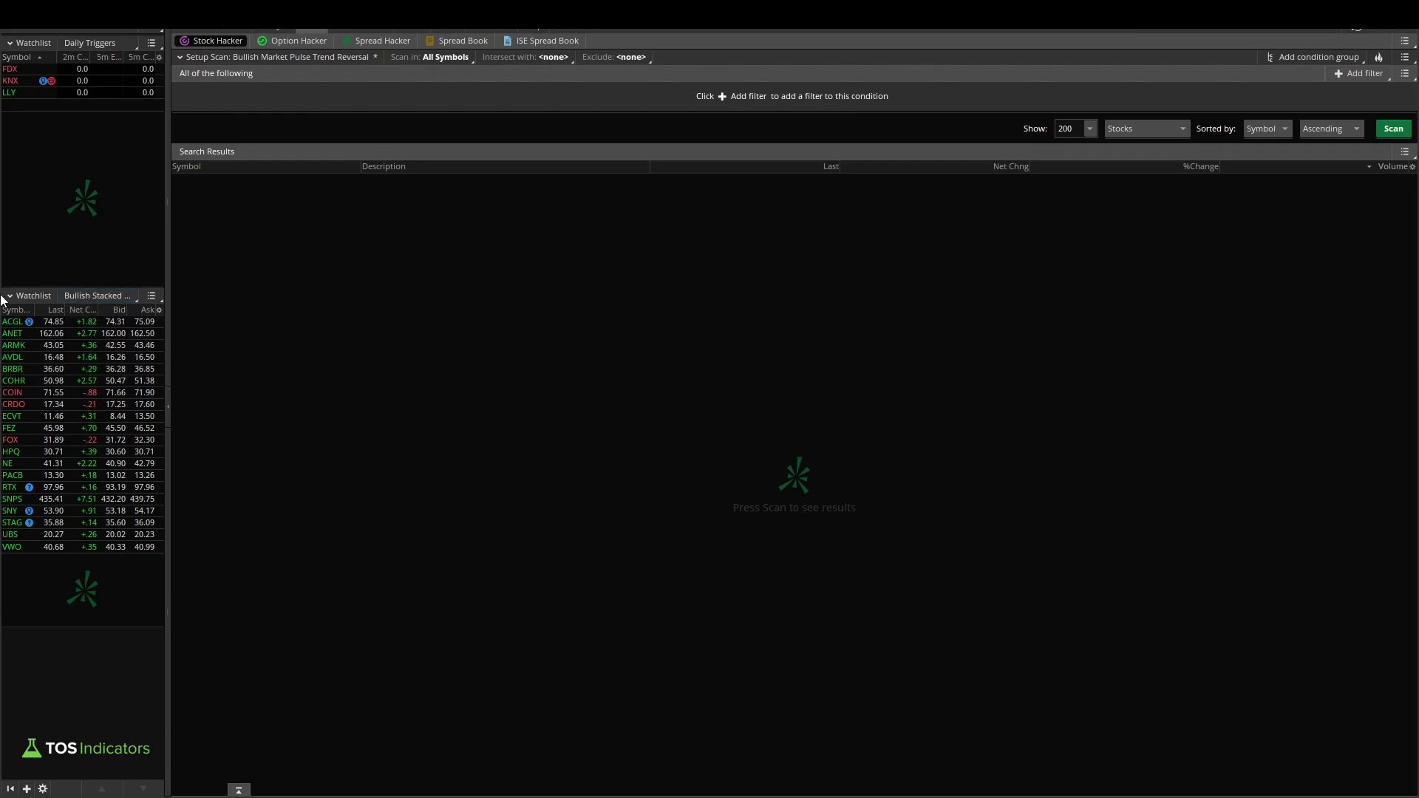
After checking the Daily Triggers menu, open the Bullish Stacked watchlist's menu at 'Alert when scan results change...'
click(94, 295)
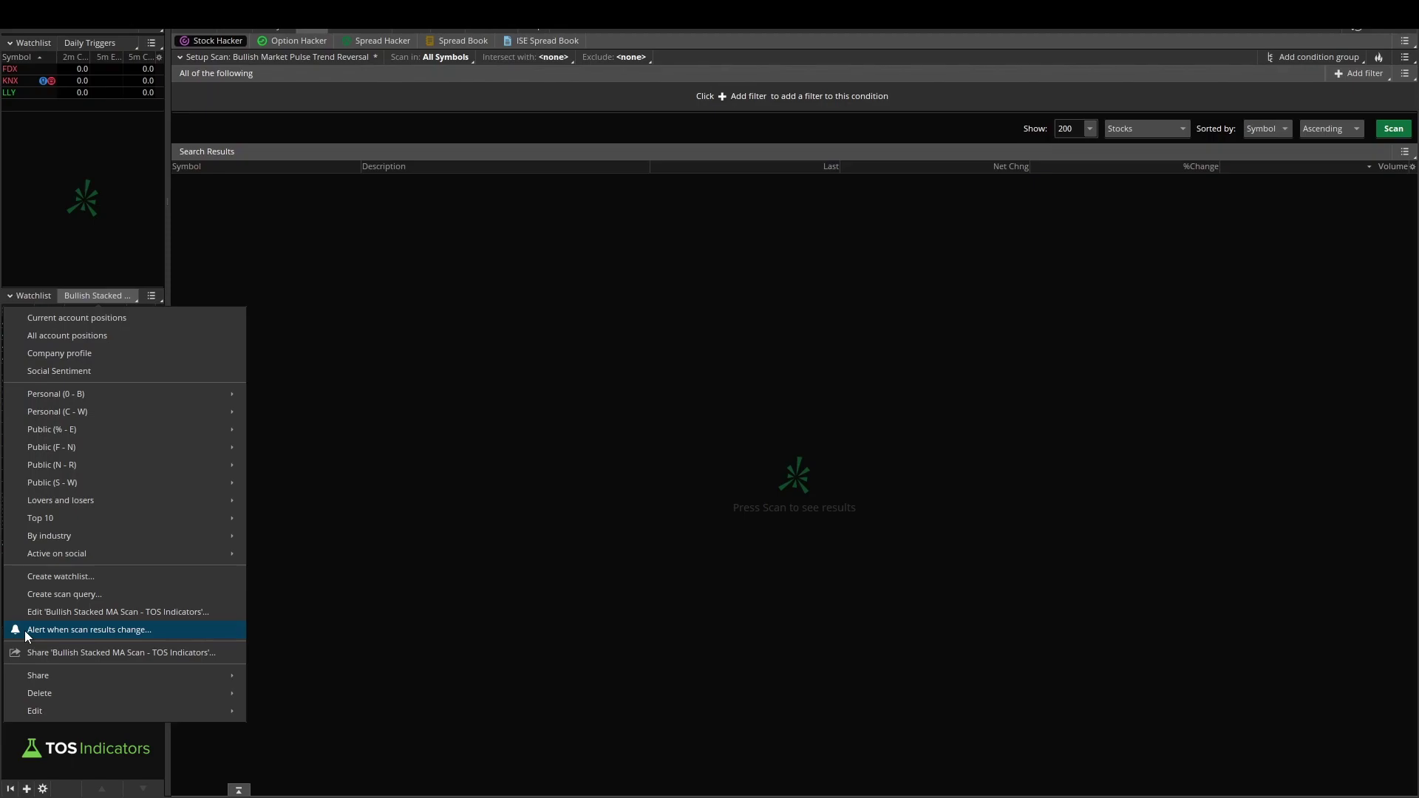
click(46, 141)
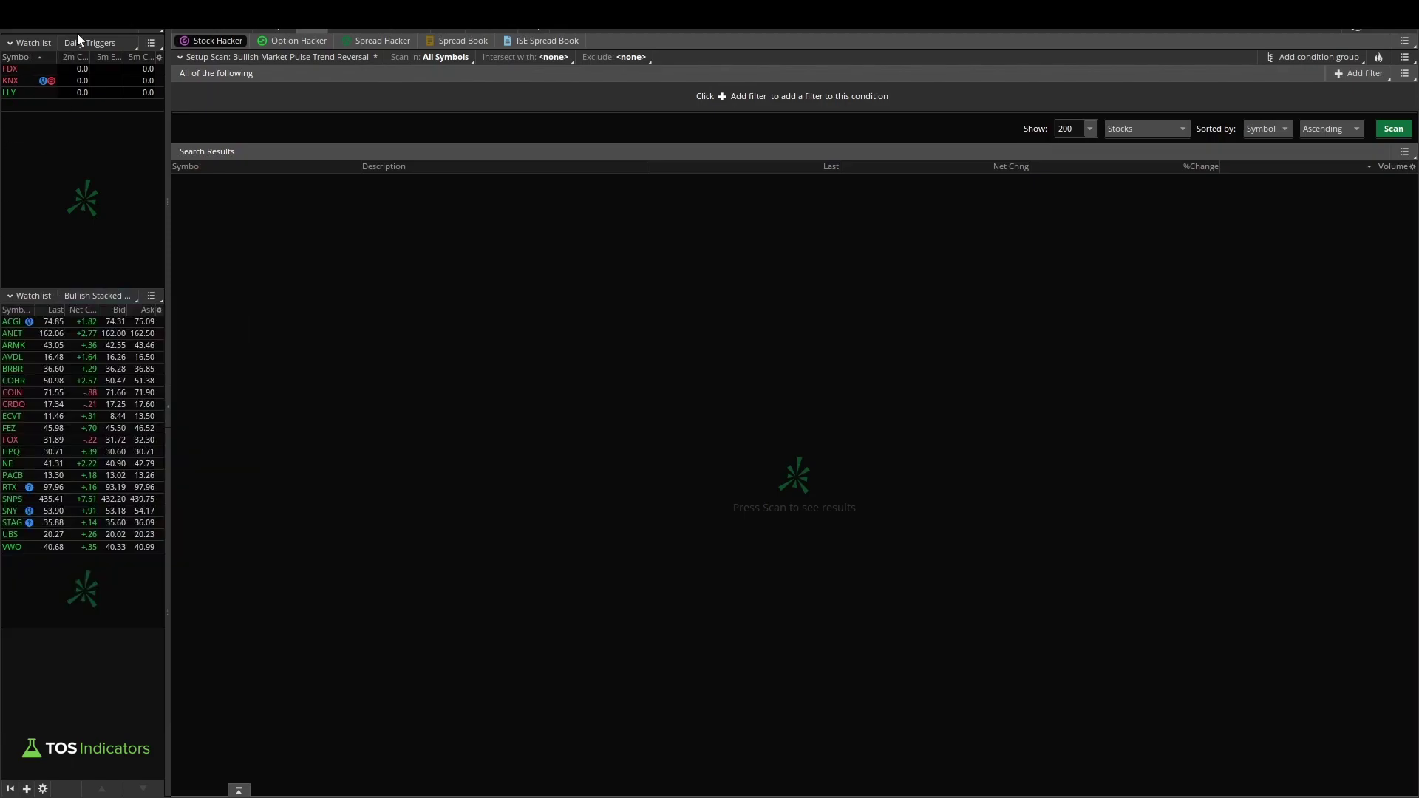
click(80, 39)
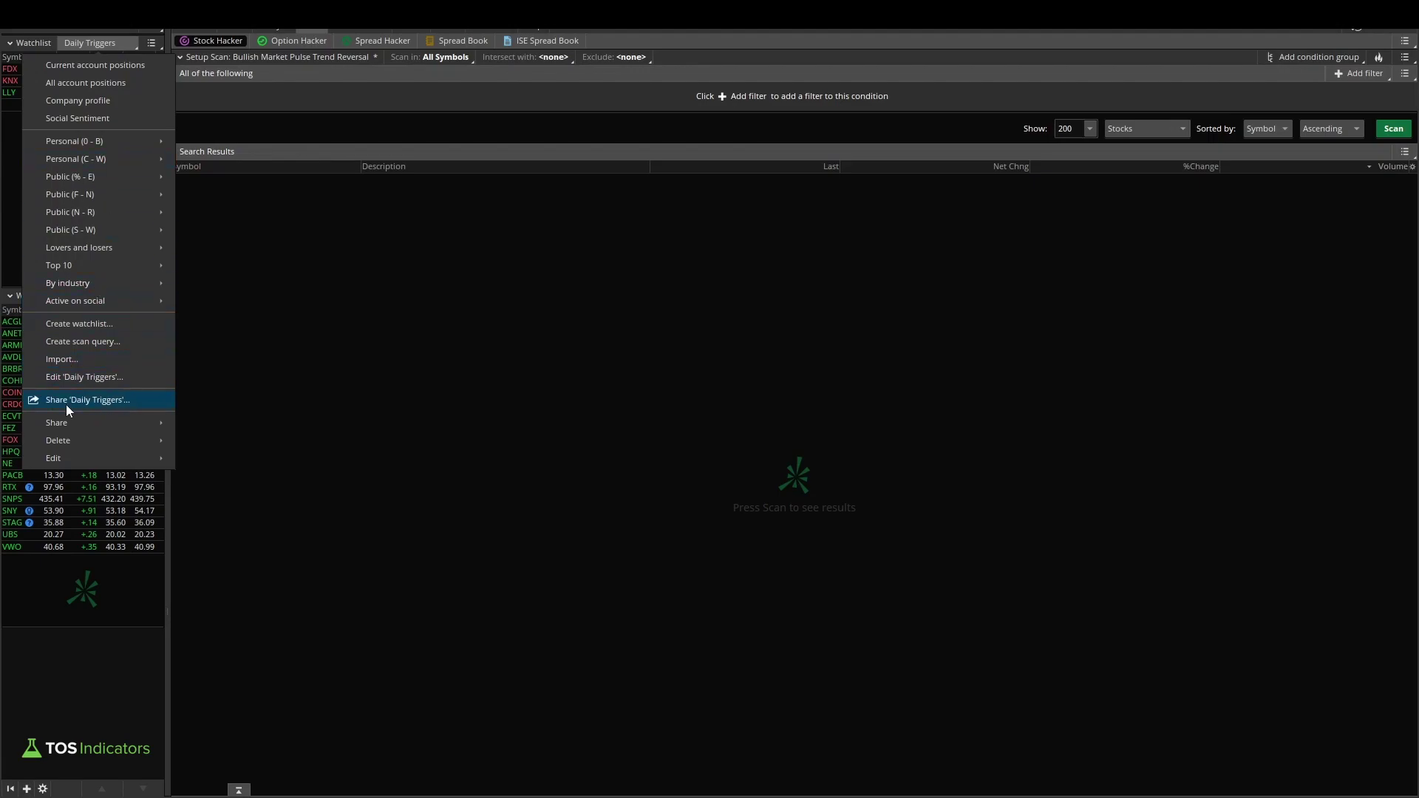
mouse_move(59, 141)
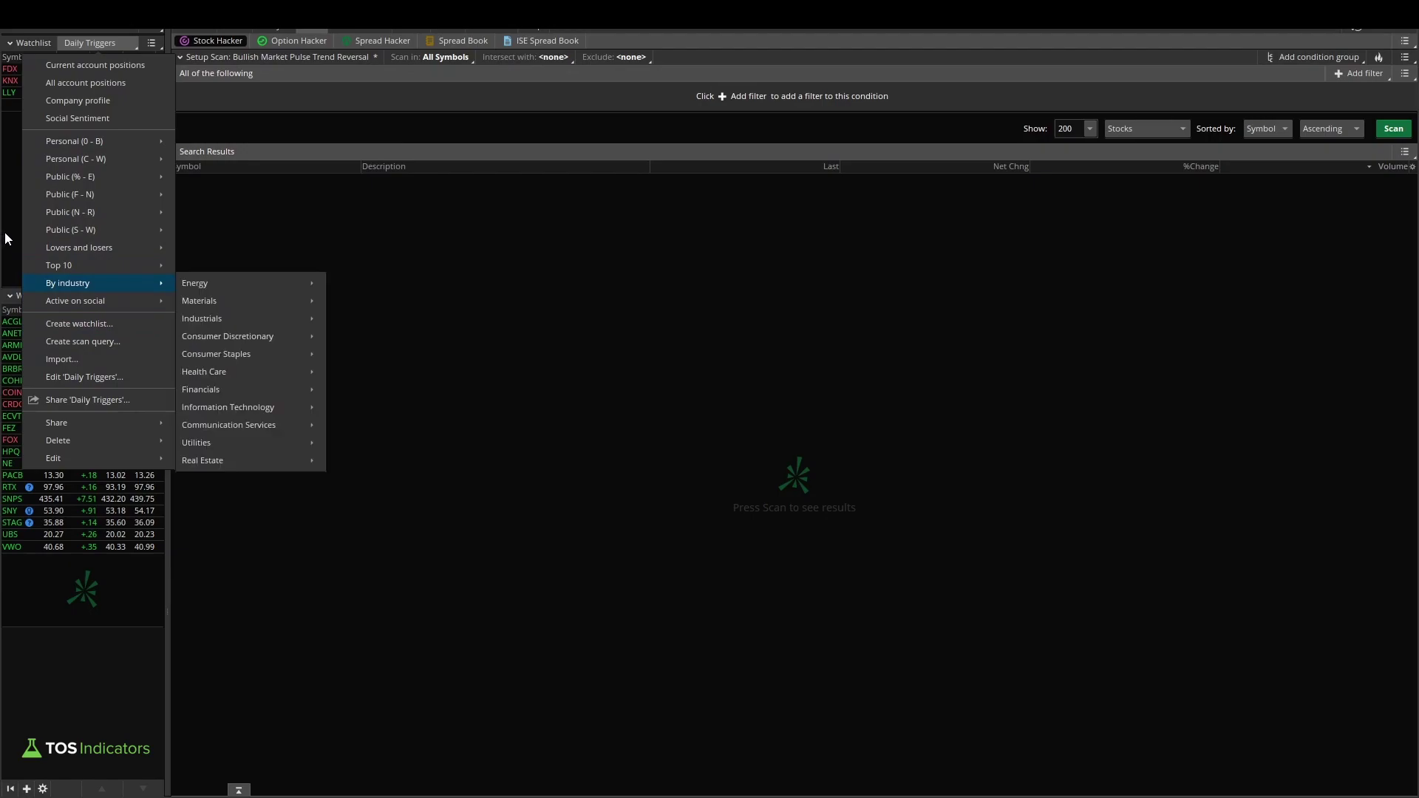
key(Escape)
click(85, 299)
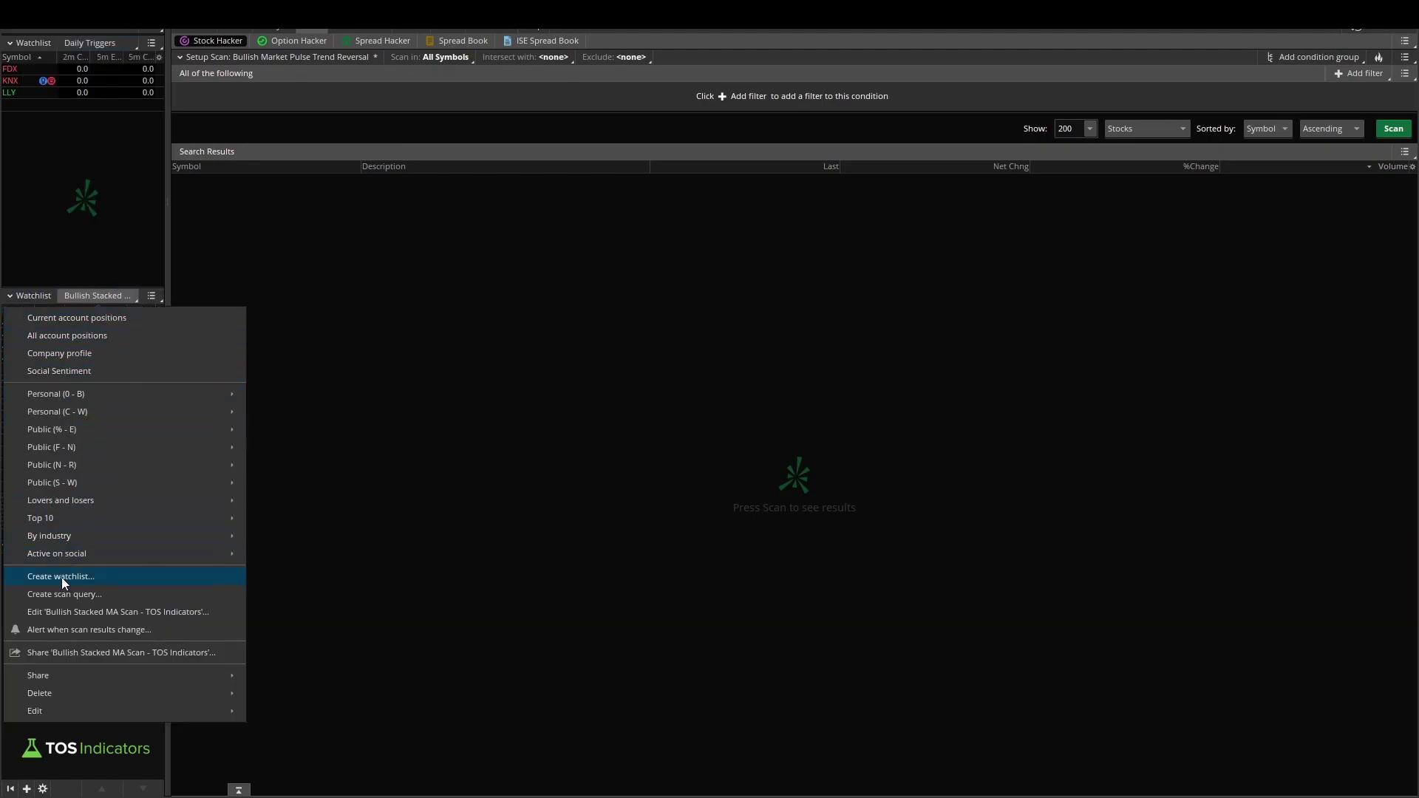
Start a scan-results alert triggered when 'A symbol is added', and expand the Notify with section
click(44, 628)
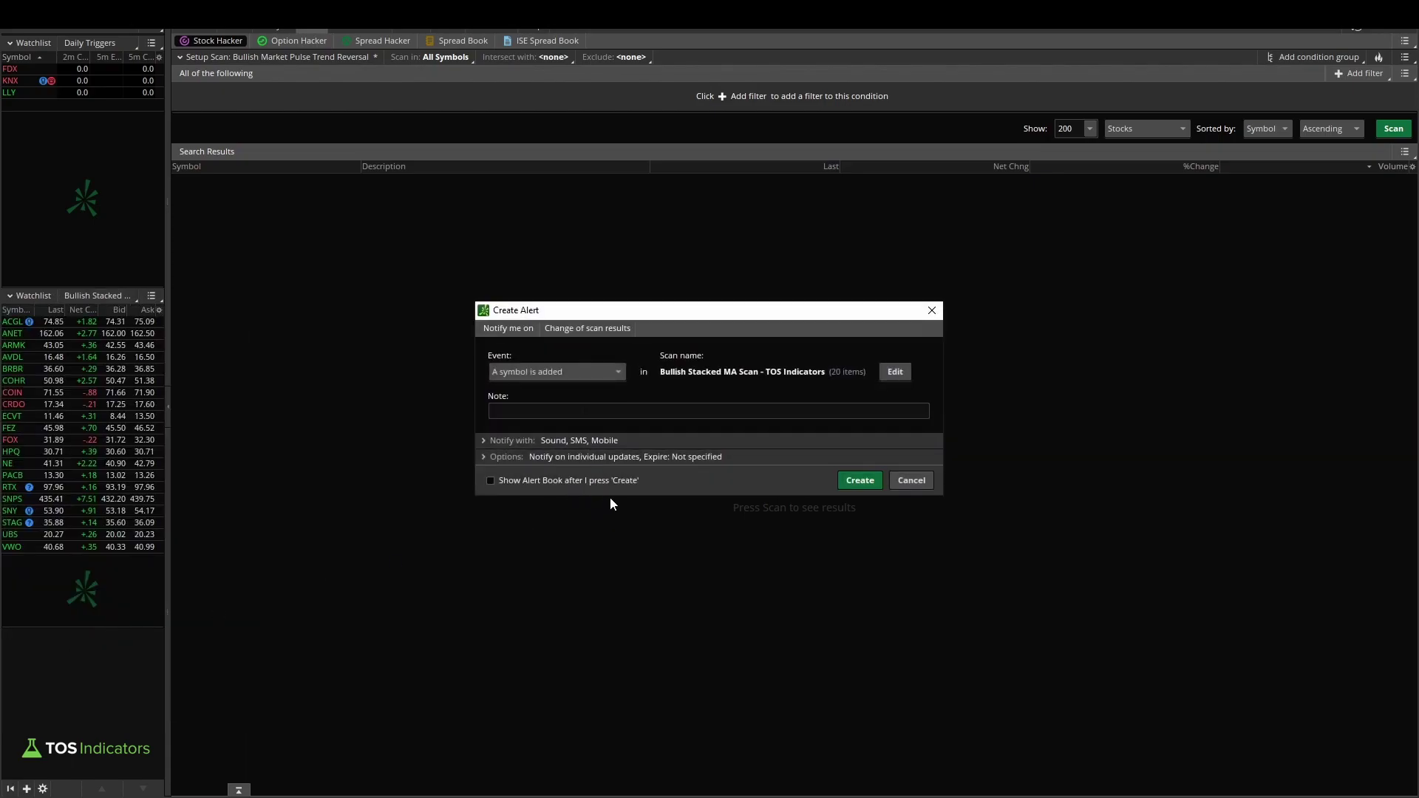
drag(614, 309, 581, 255)
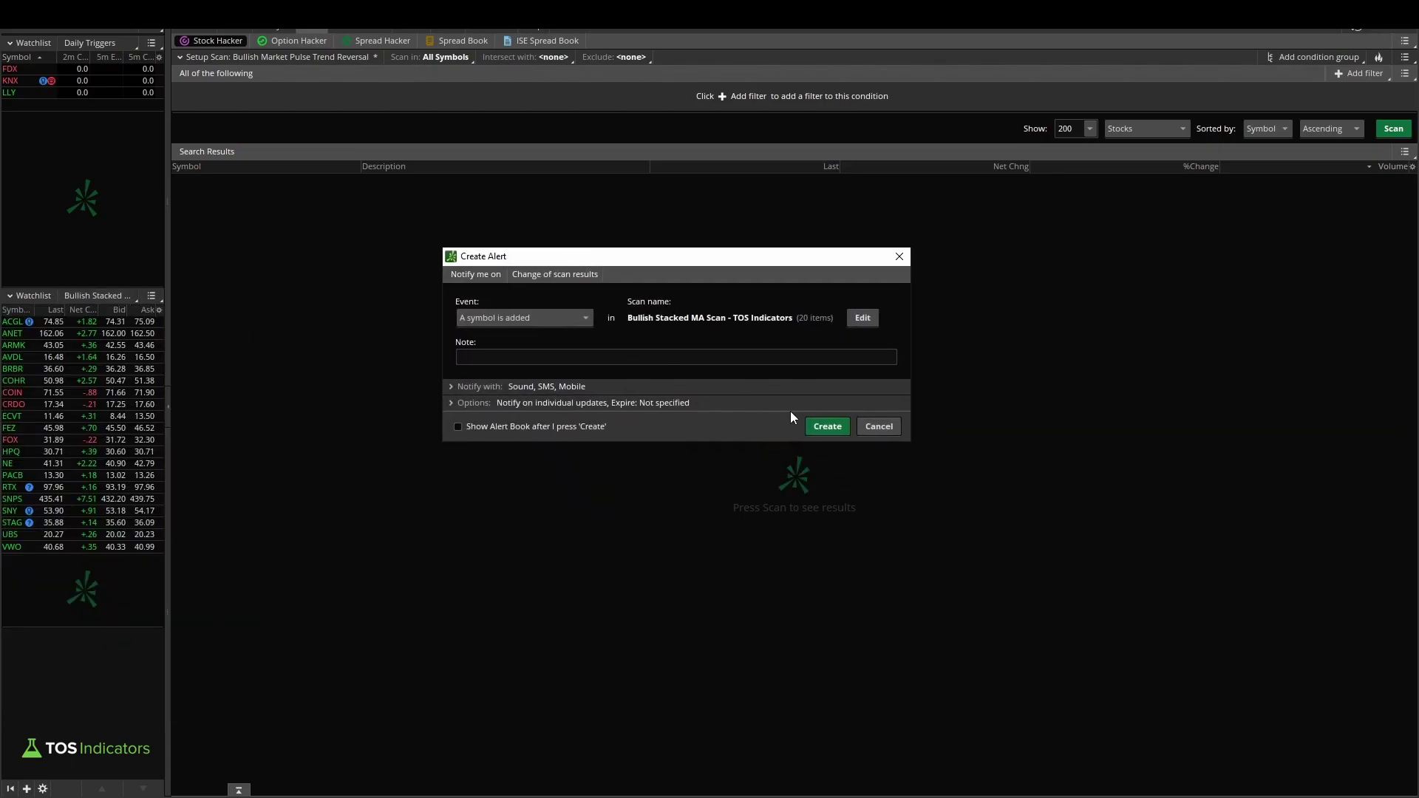
click(538, 318)
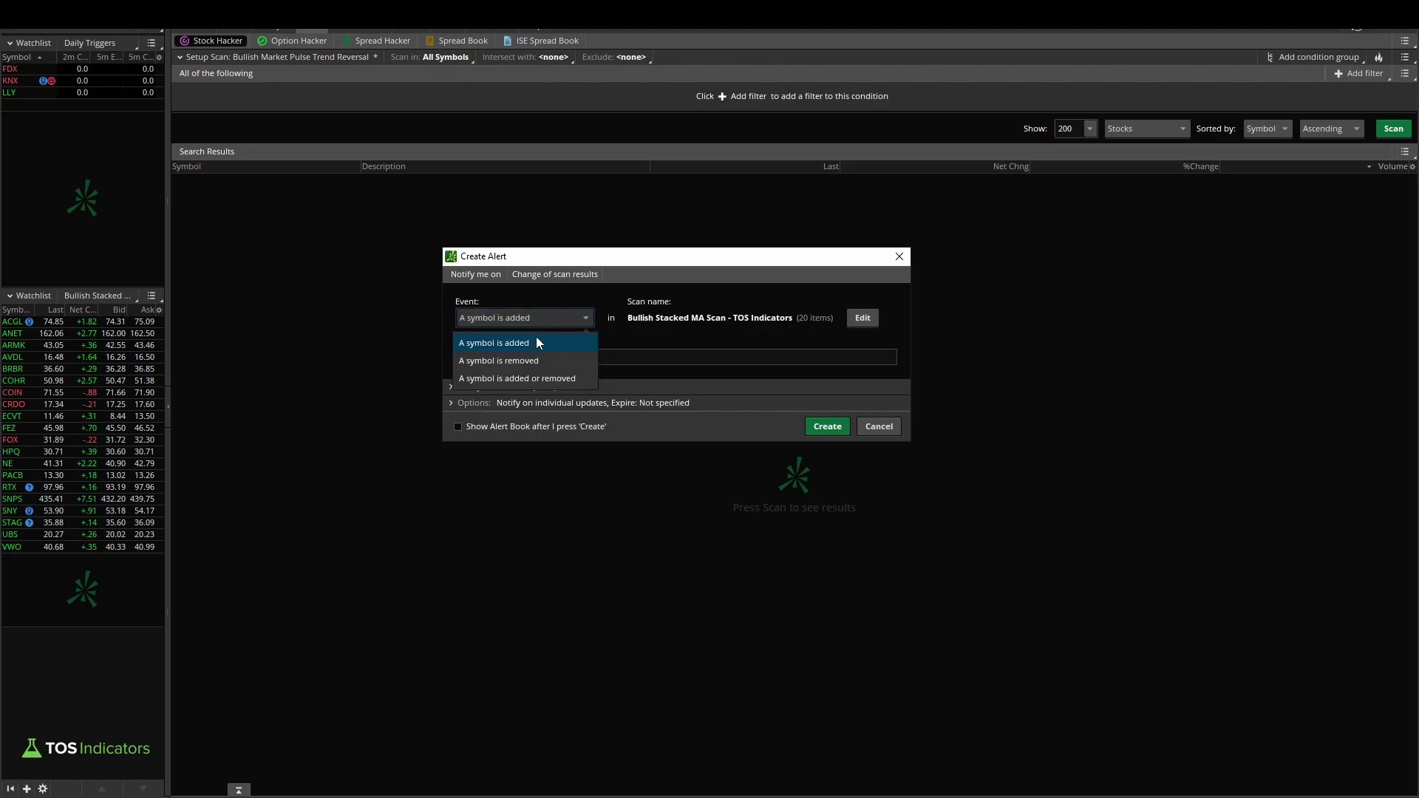
click(541, 323)
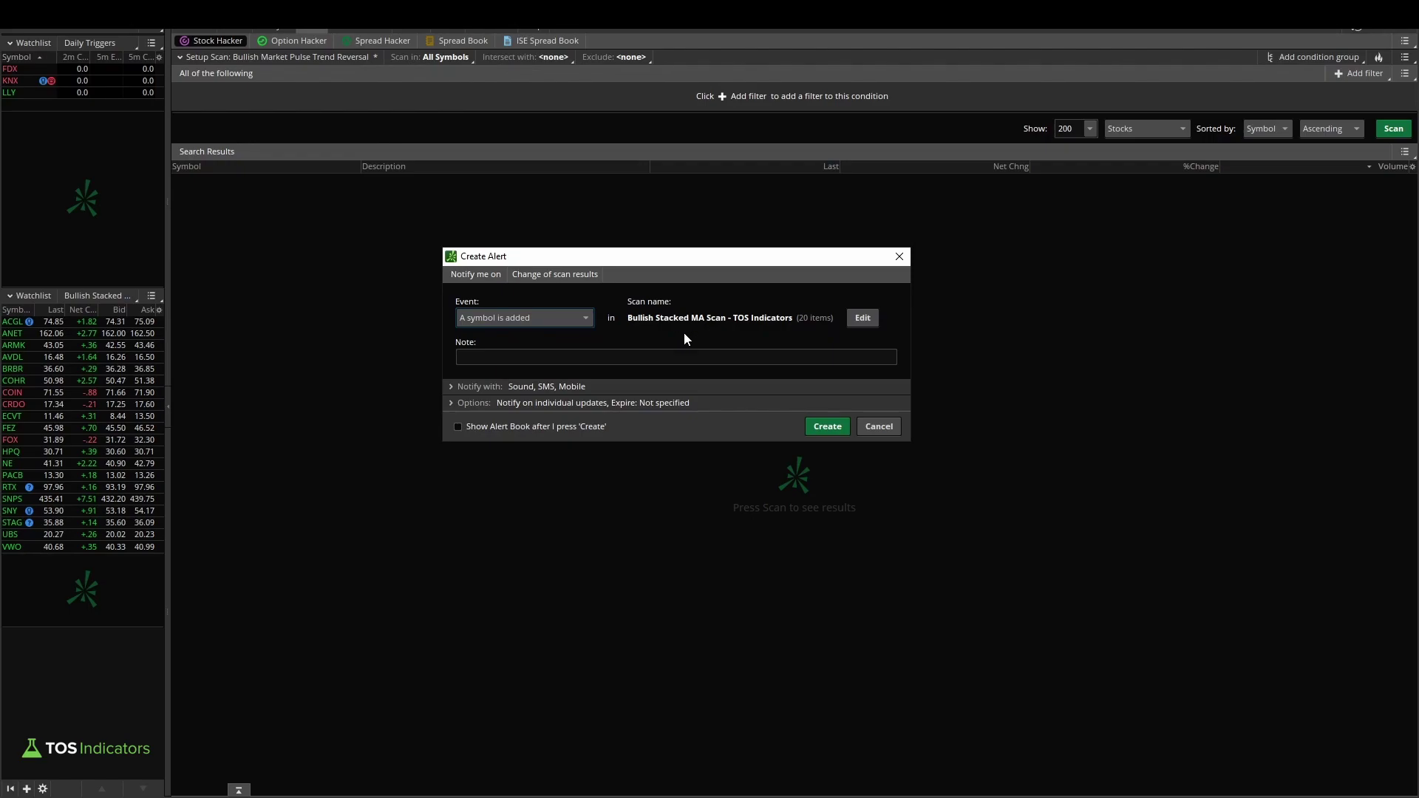
click(471, 388)
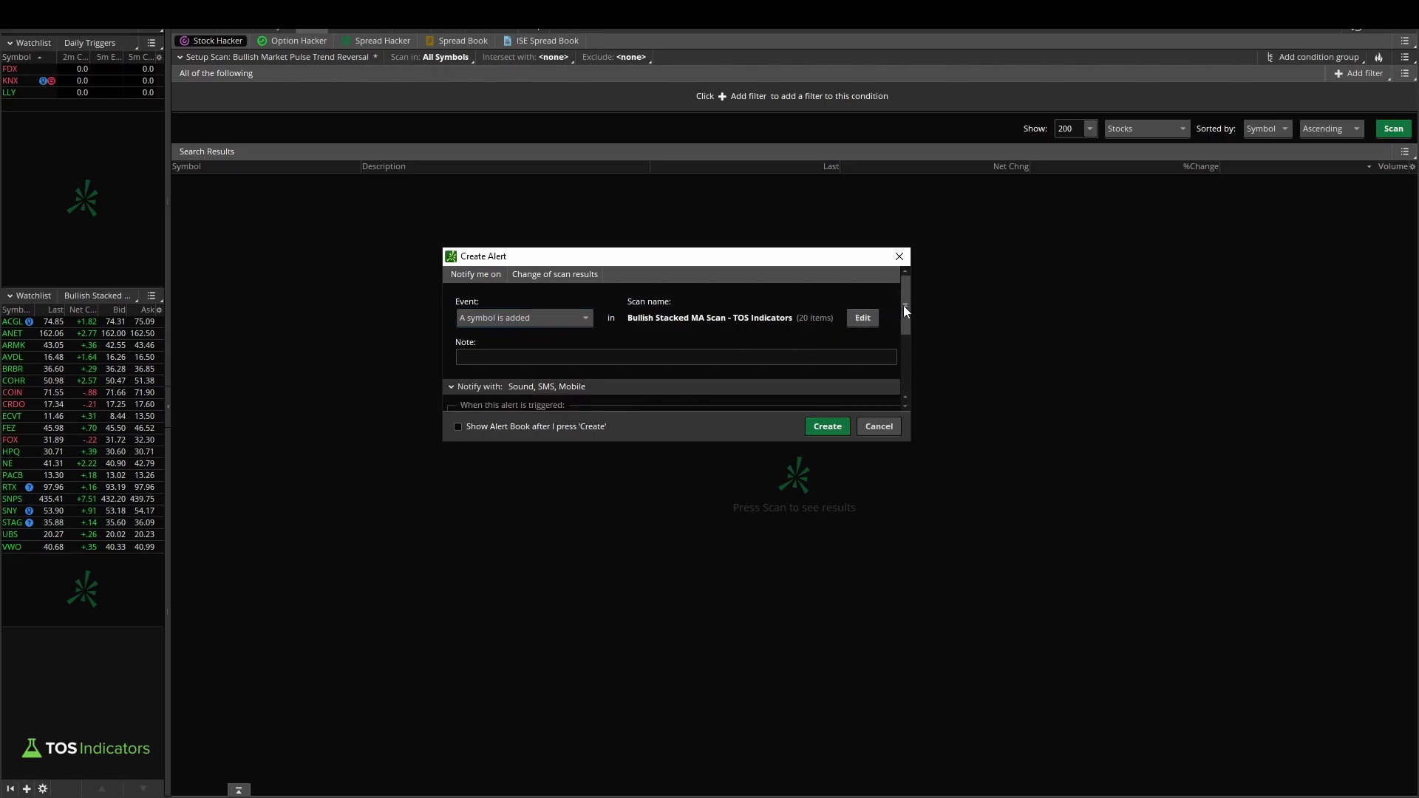
drag(903, 304, 902, 357)
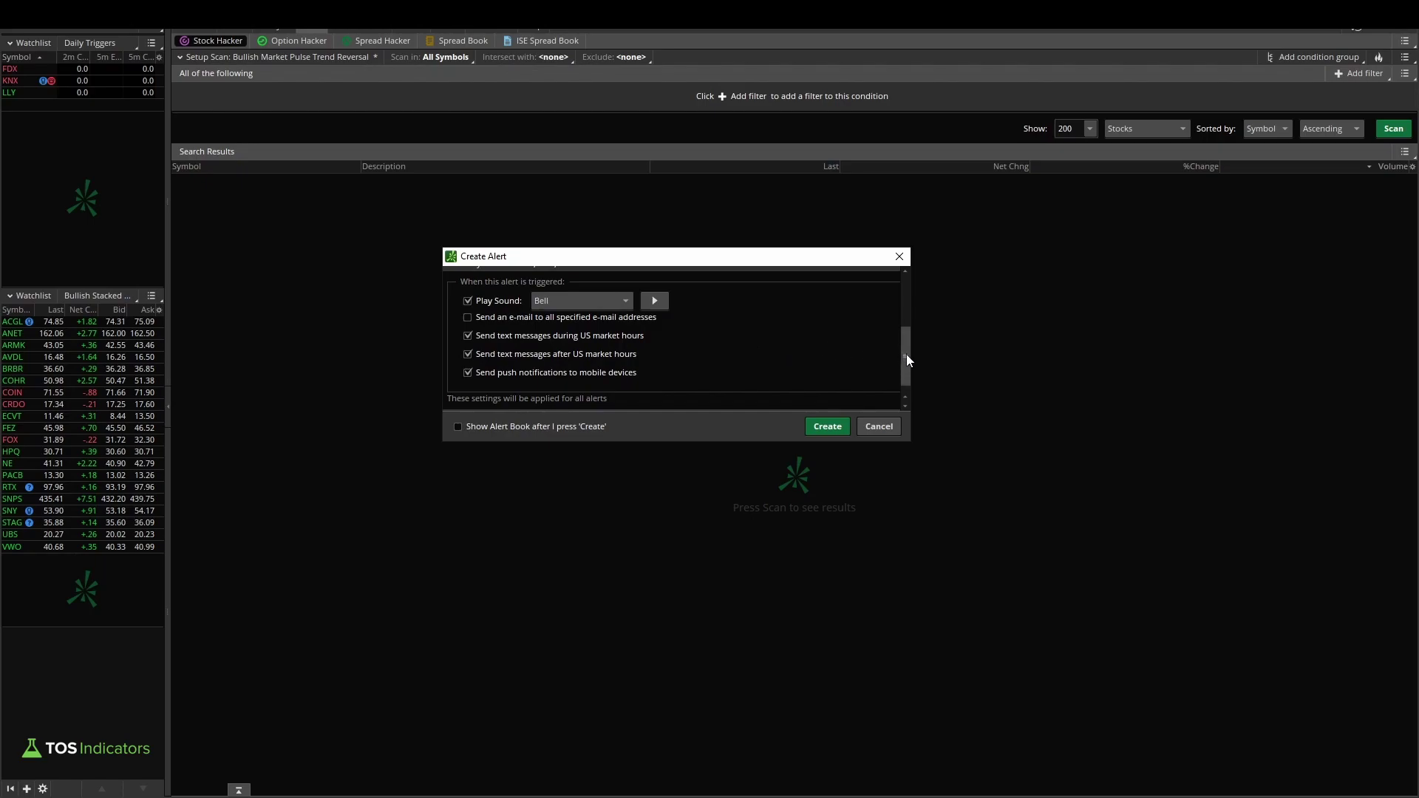
drag(908, 359, 908, 377)
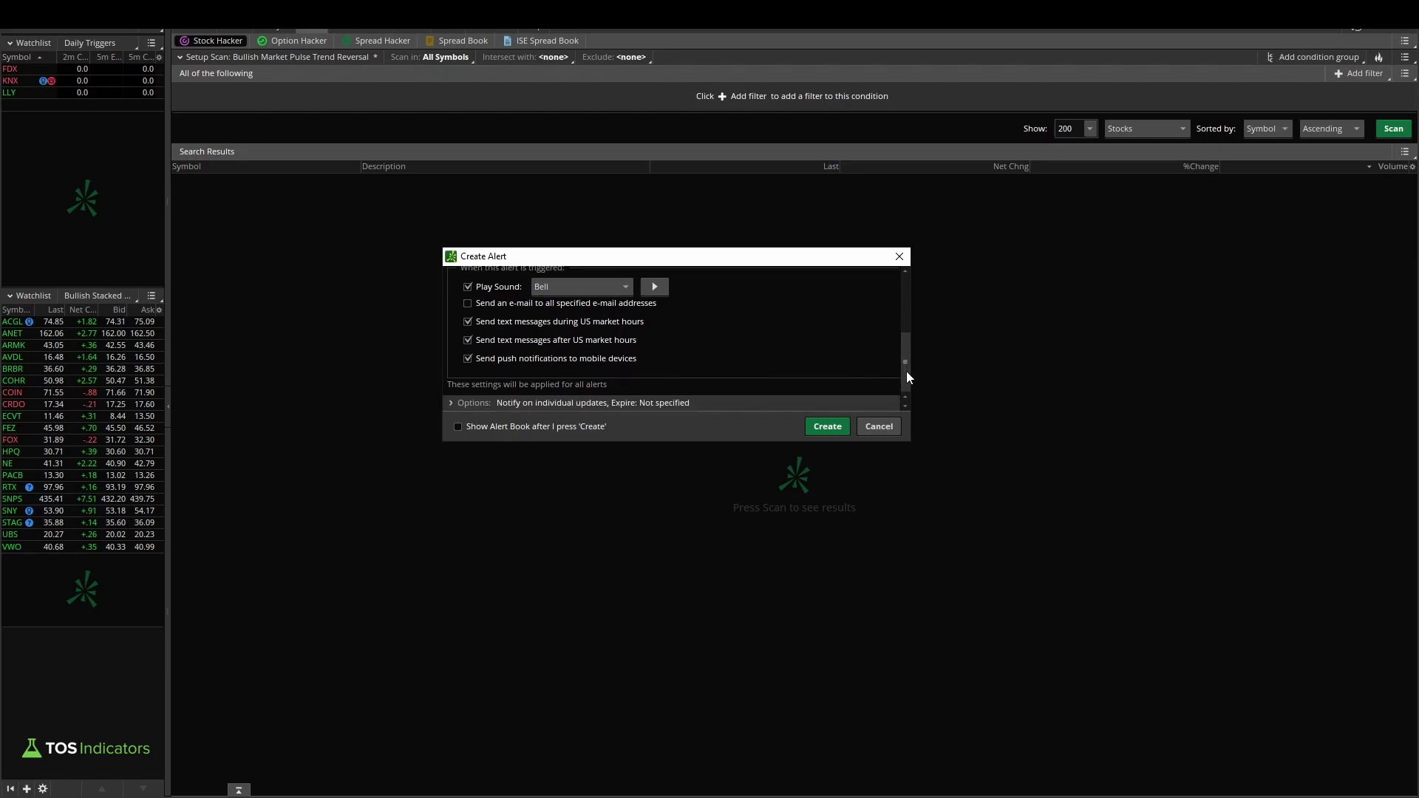
Set the alert to send 'A list of changes' daily at 12:30 PM, with no expiration
click(472, 404)
drag(908, 329, 907, 362)
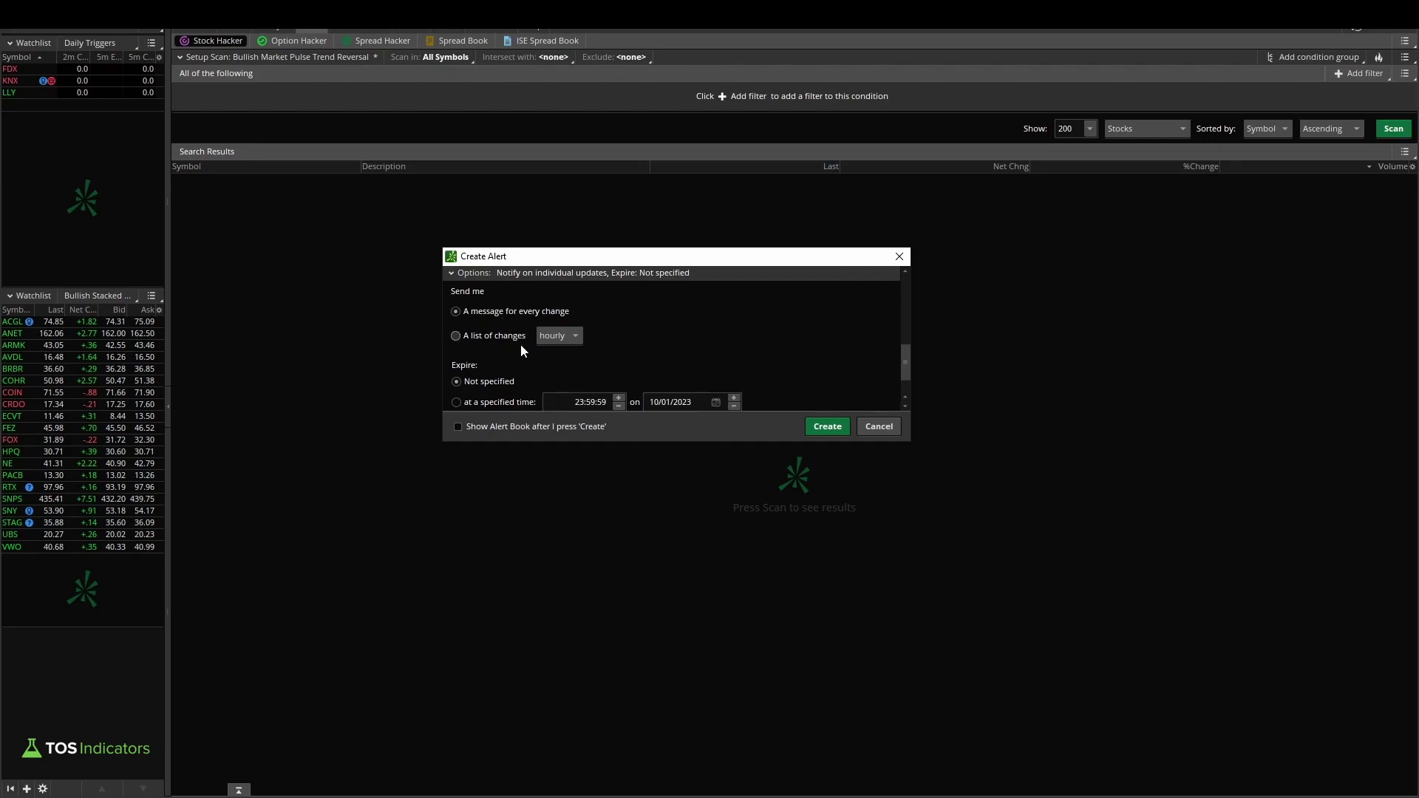
click(498, 339)
click(565, 336)
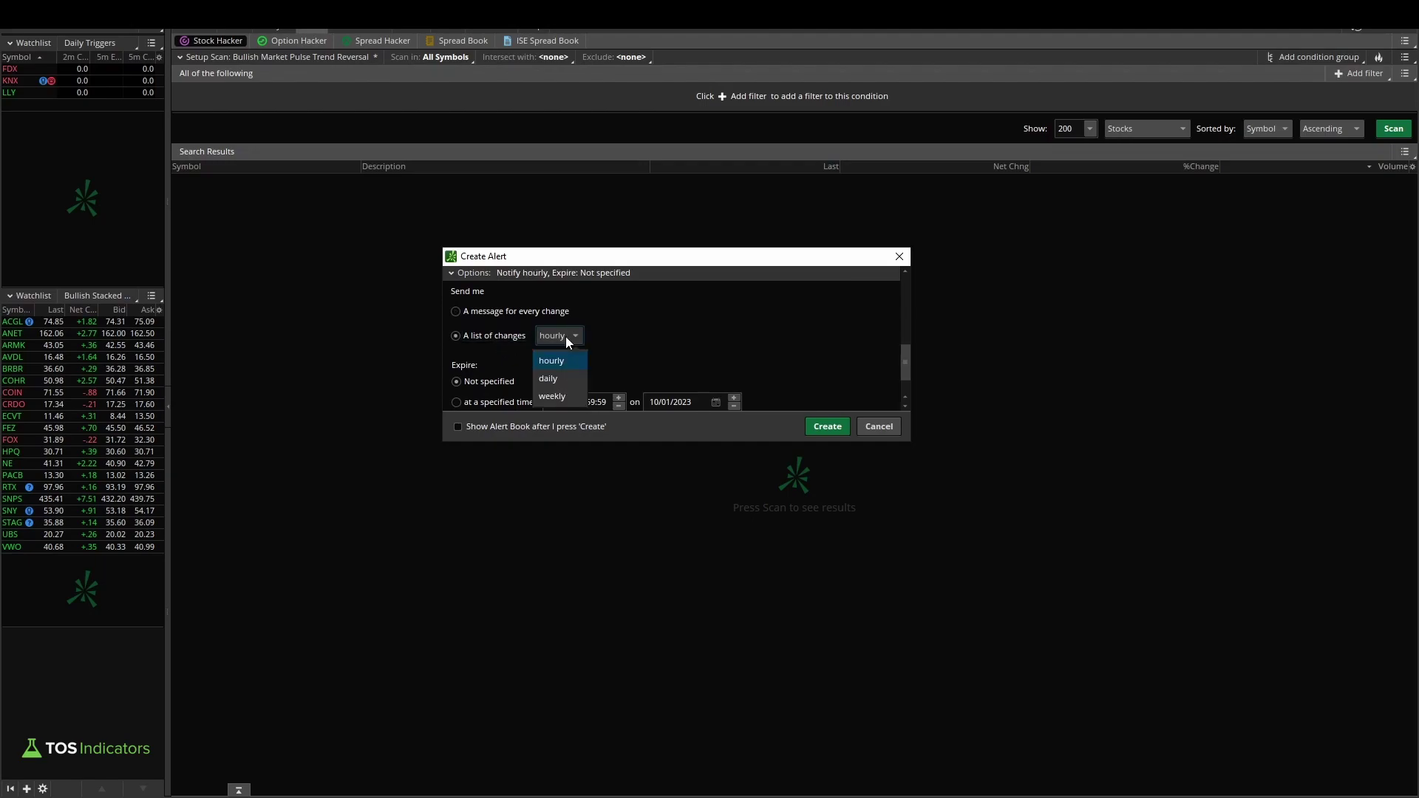
click(568, 380)
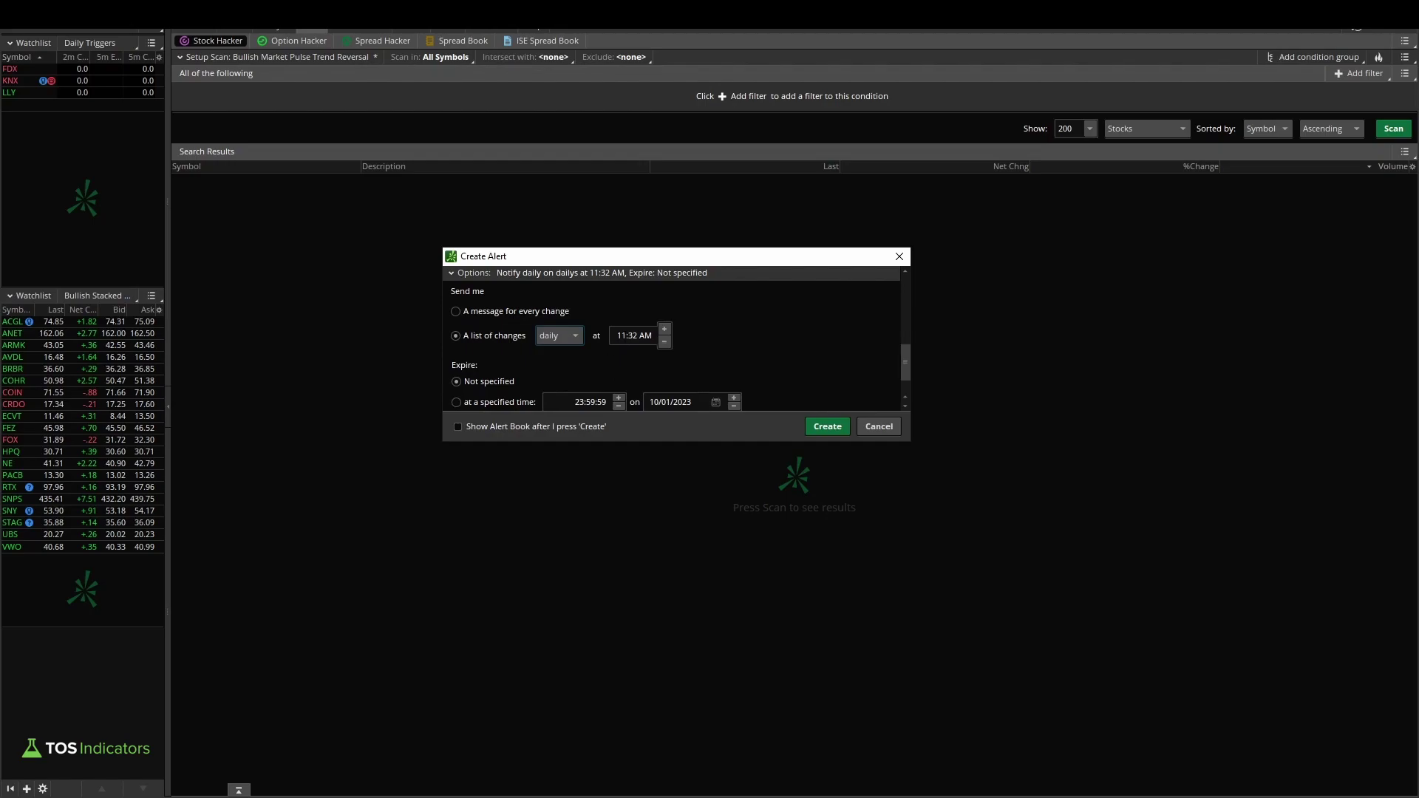
click(625, 335)
text(P)
key(Tab)
scroll(908, 361, down, 2)
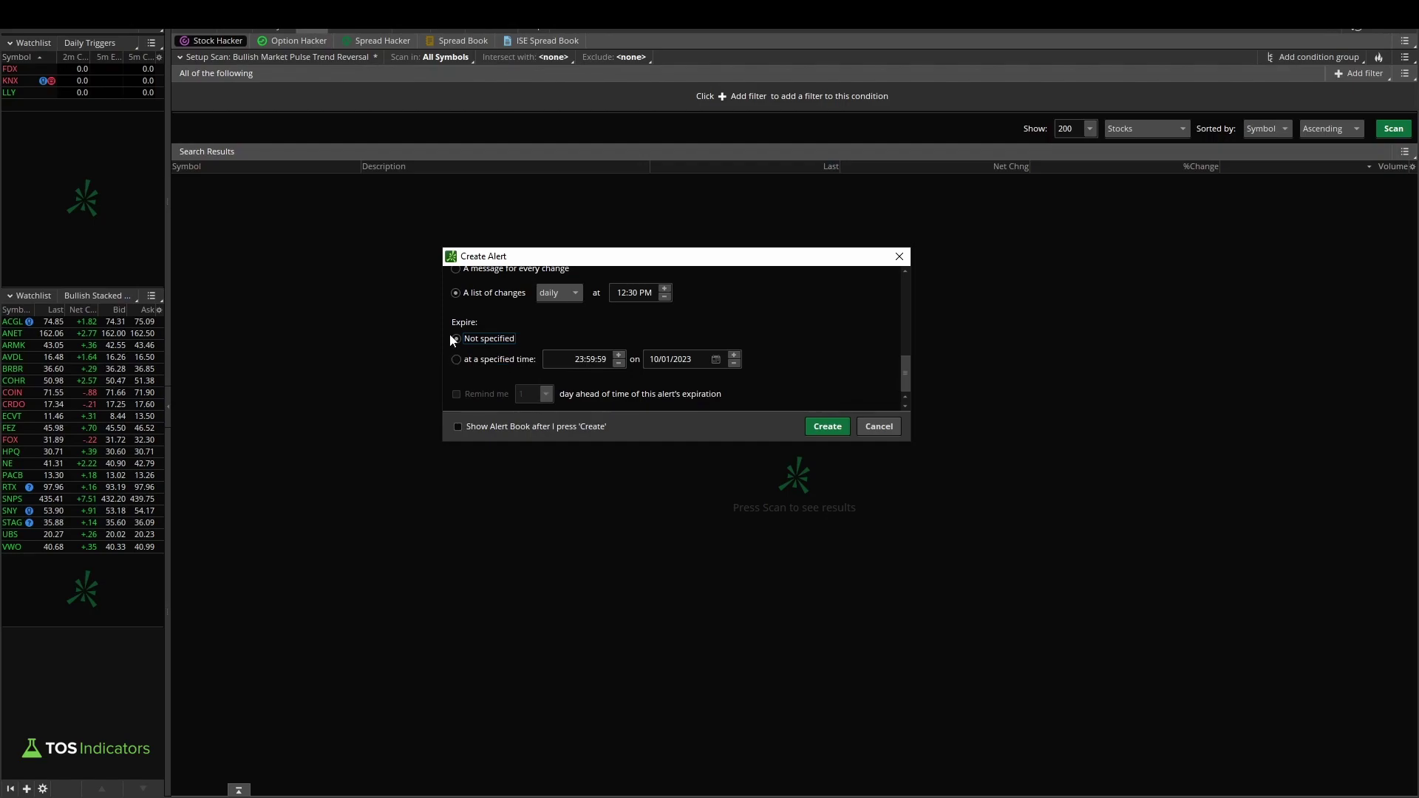
Create the daily 12:30 PM scan-change alert
click(826, 430)
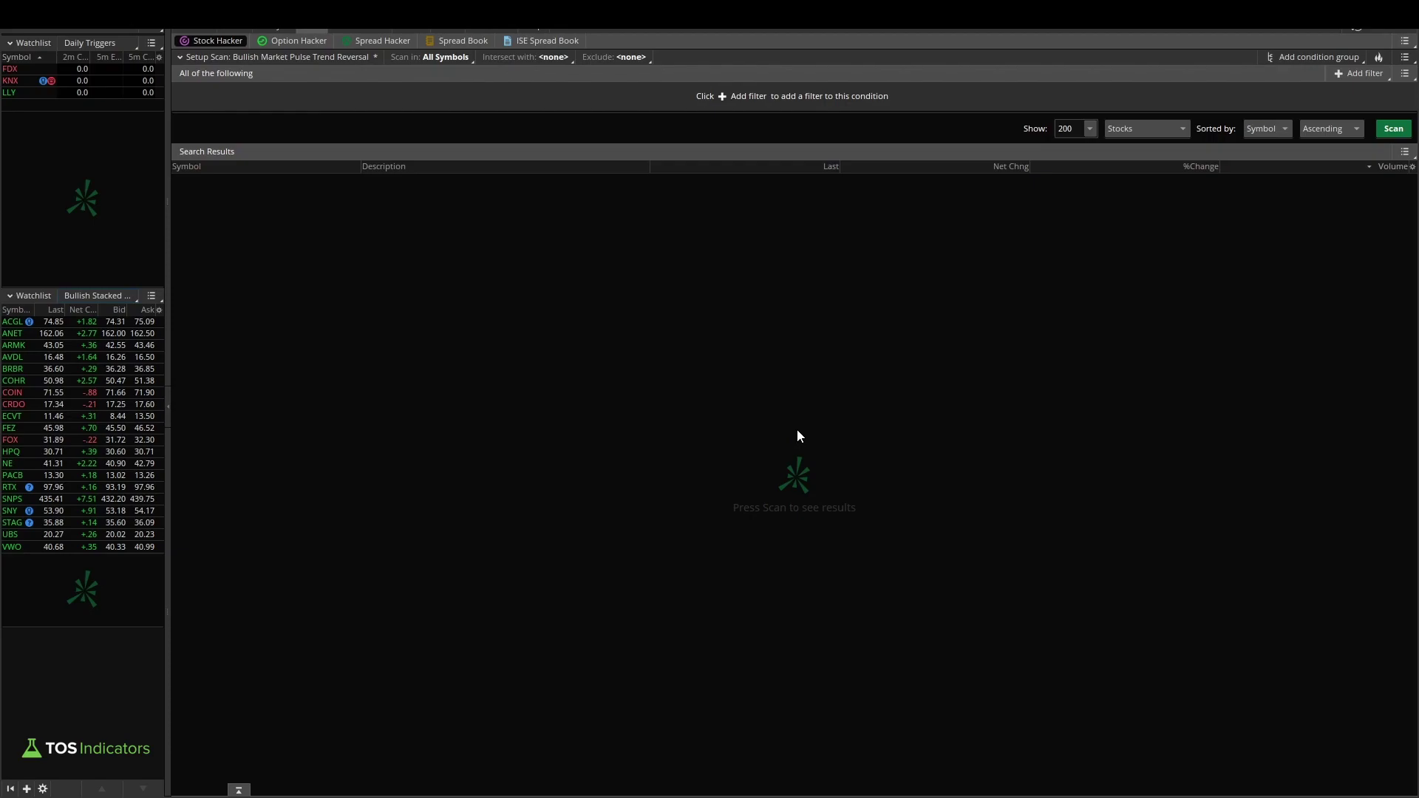
mouse_move(422, 326)
mouse_down()
mouse_move(427, 367)
mouse_move(462, 315)
mouse_move(510, 342)
mouse_up()
click(525, 292)
click(534, 336)
mouse_move(556, 280)
mouse_down()
mouse_move(584, 305)
mouse_move(588, 338)
mouse_up()
Bring the browser's 'Master Trading with the Squeeze' course page to the front
drag(645, 281, 730, 325)
mouse_move(703, 255)
mouse_down()
mouse_move(740, 281)
mouse_move(785, 259)
mouse_up()
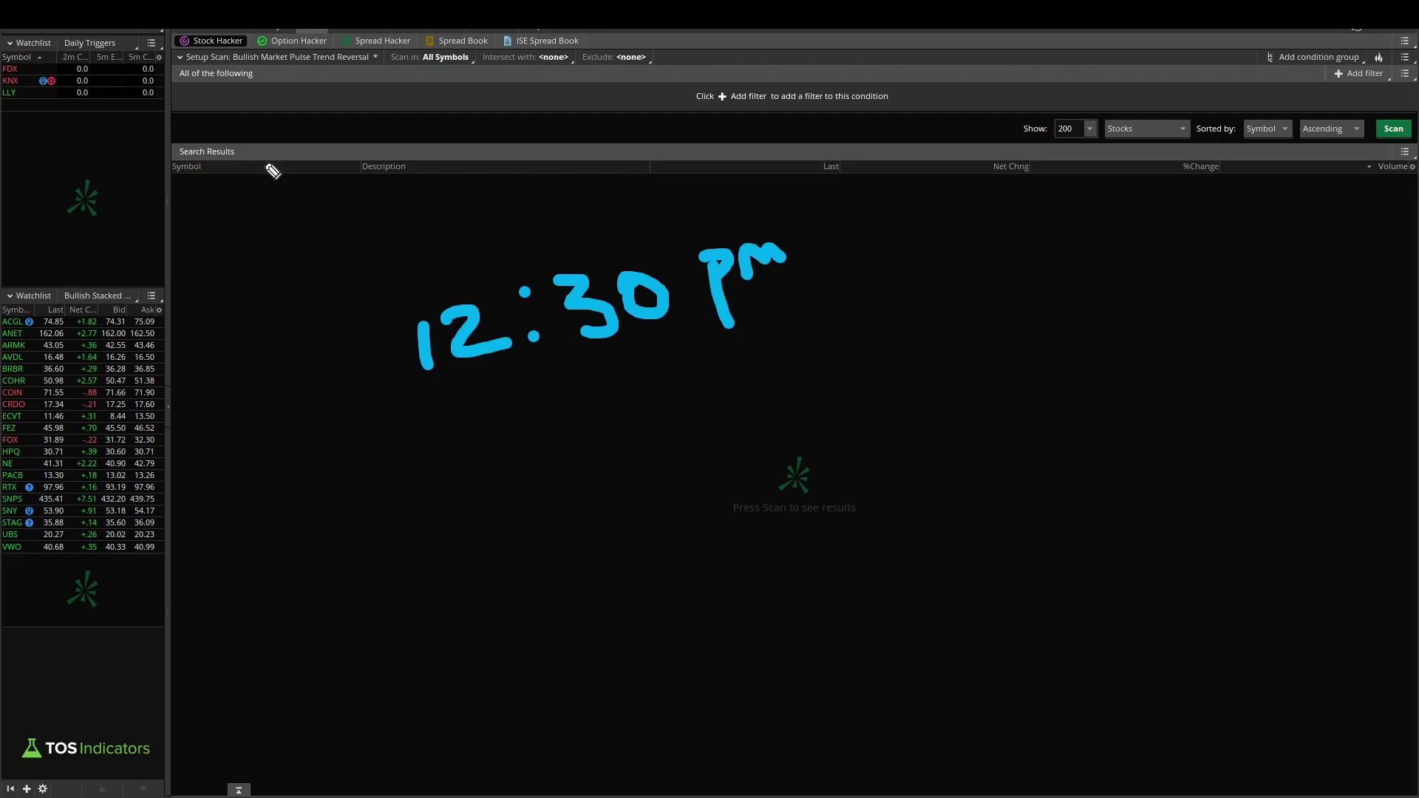
key(Escape)
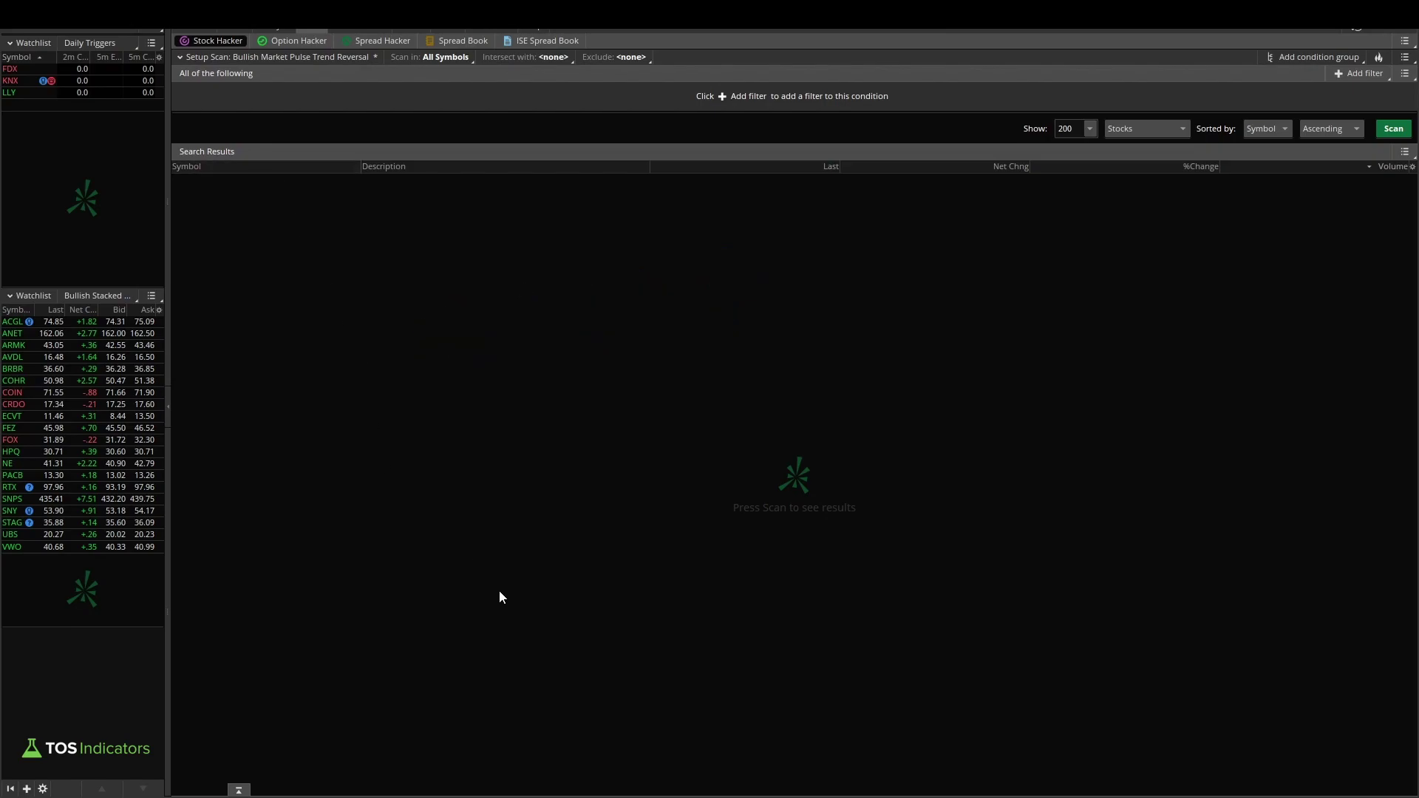
key(alt+Tab)
click(600, 140)
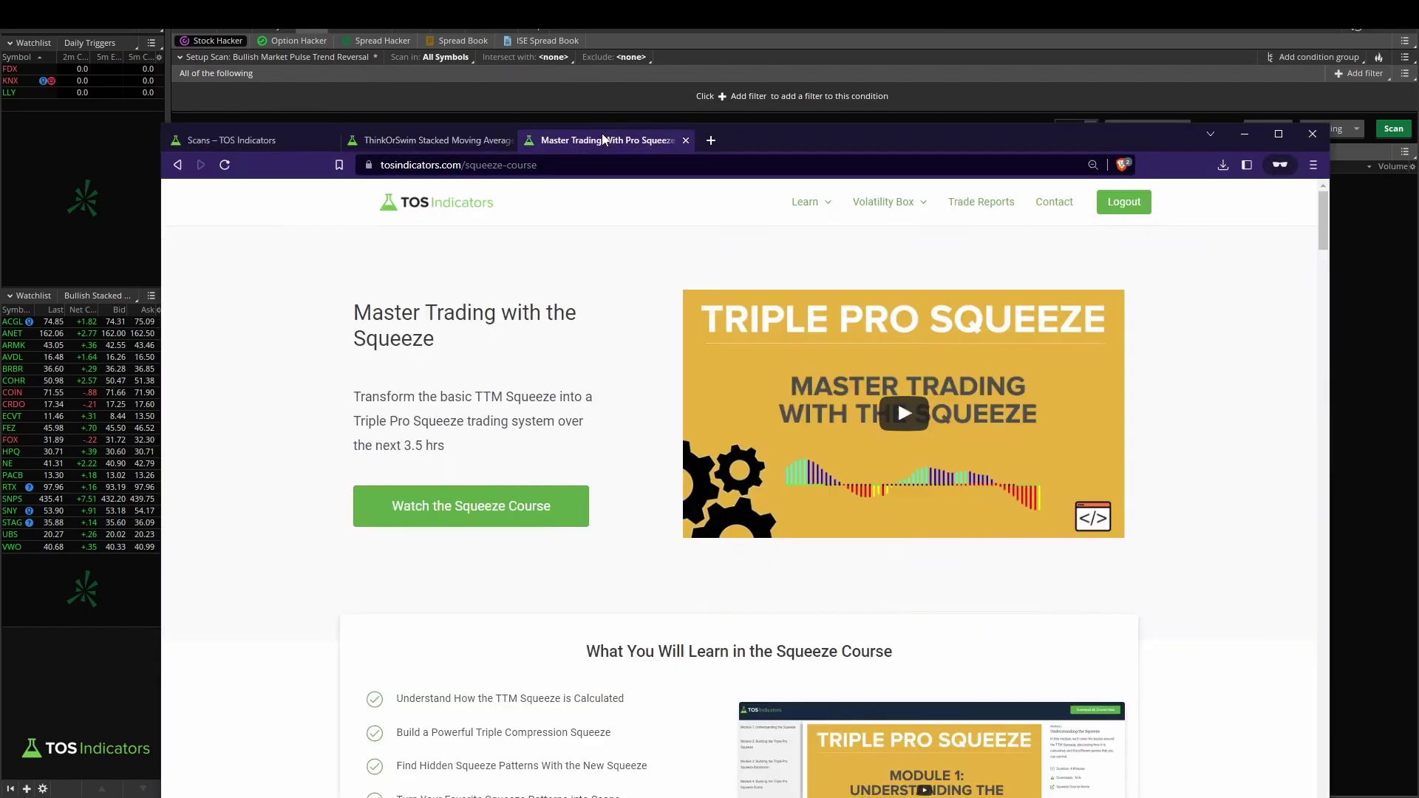
scroll(628, 414, down, 20)
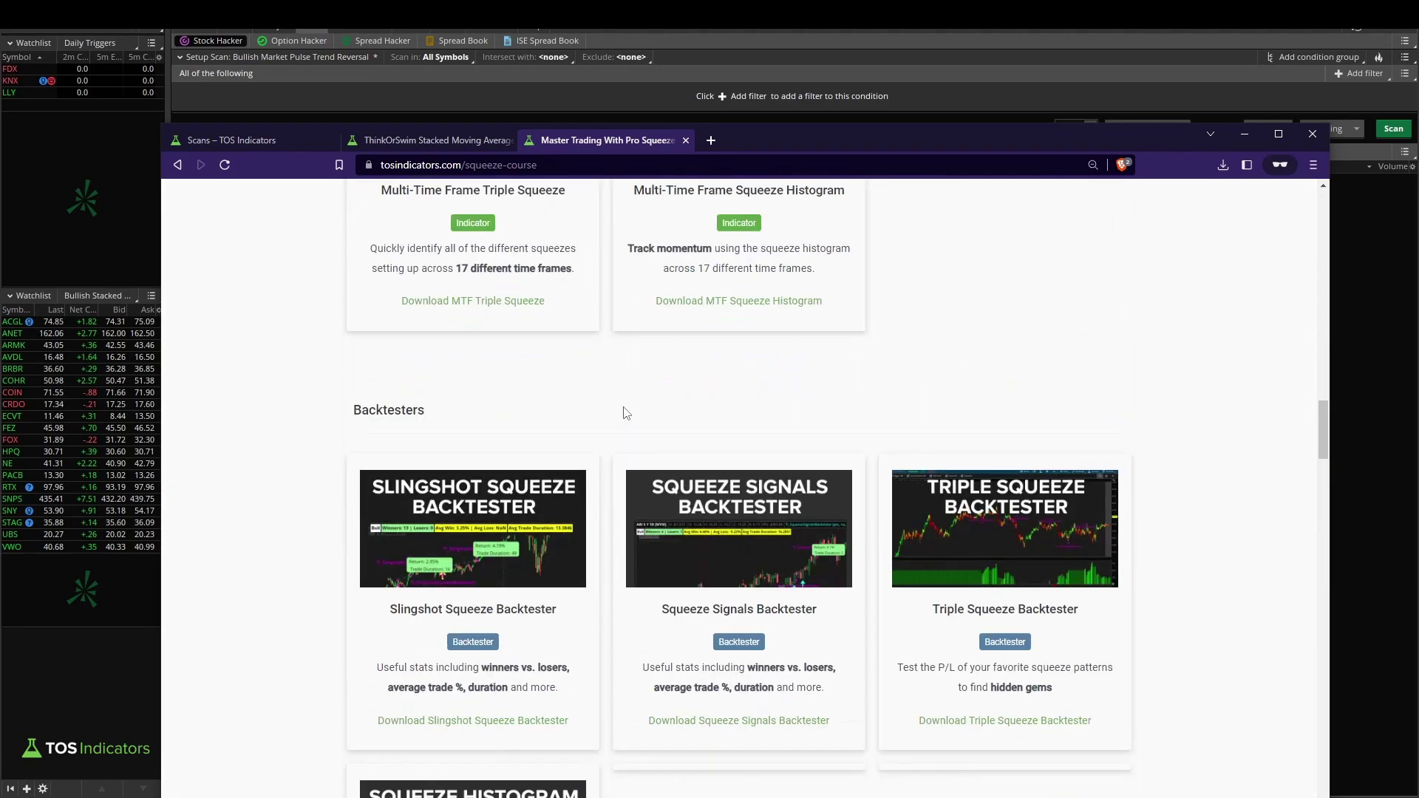
scroll(610, 418, down, 5)
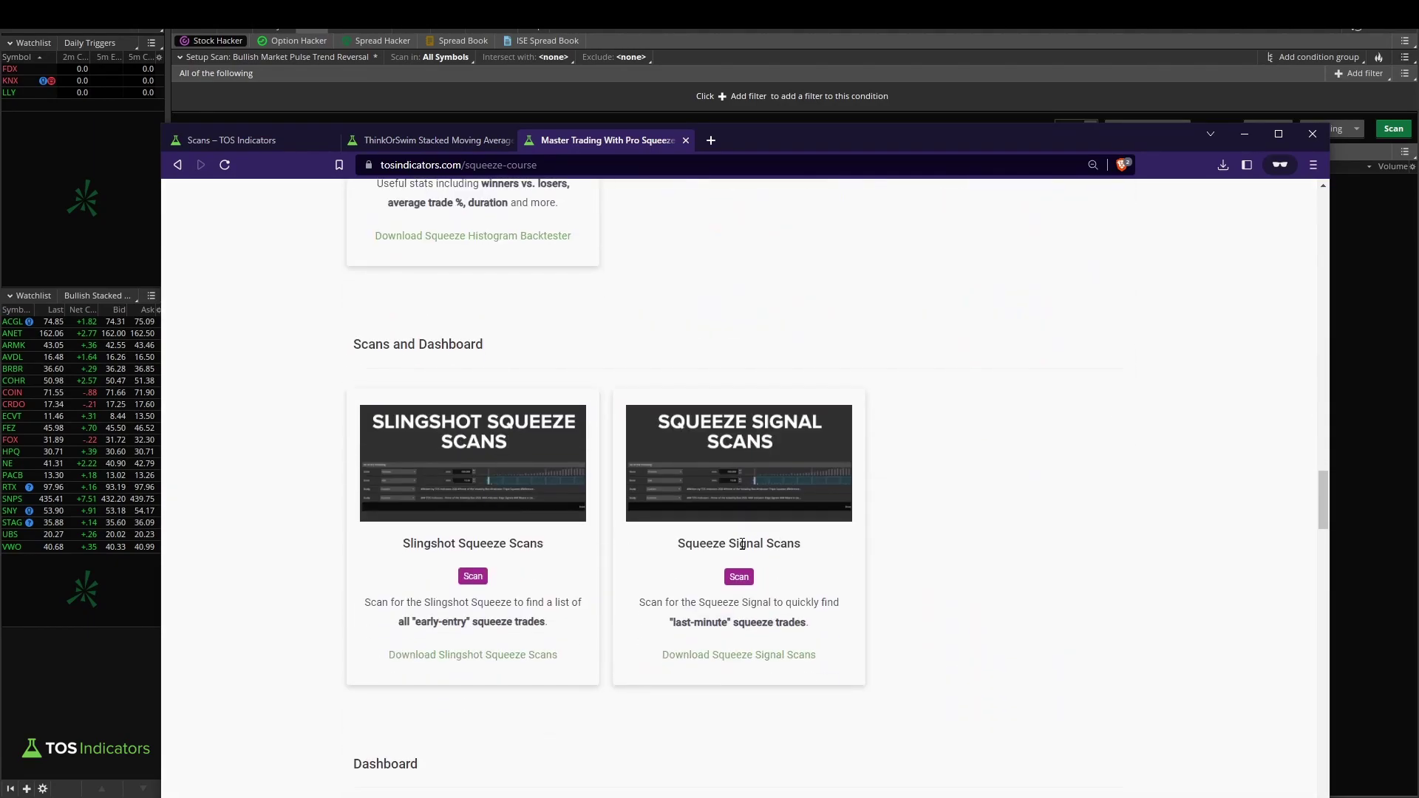
drag(807, 547, 675, 545)
drag(544, 545, 414, 544)
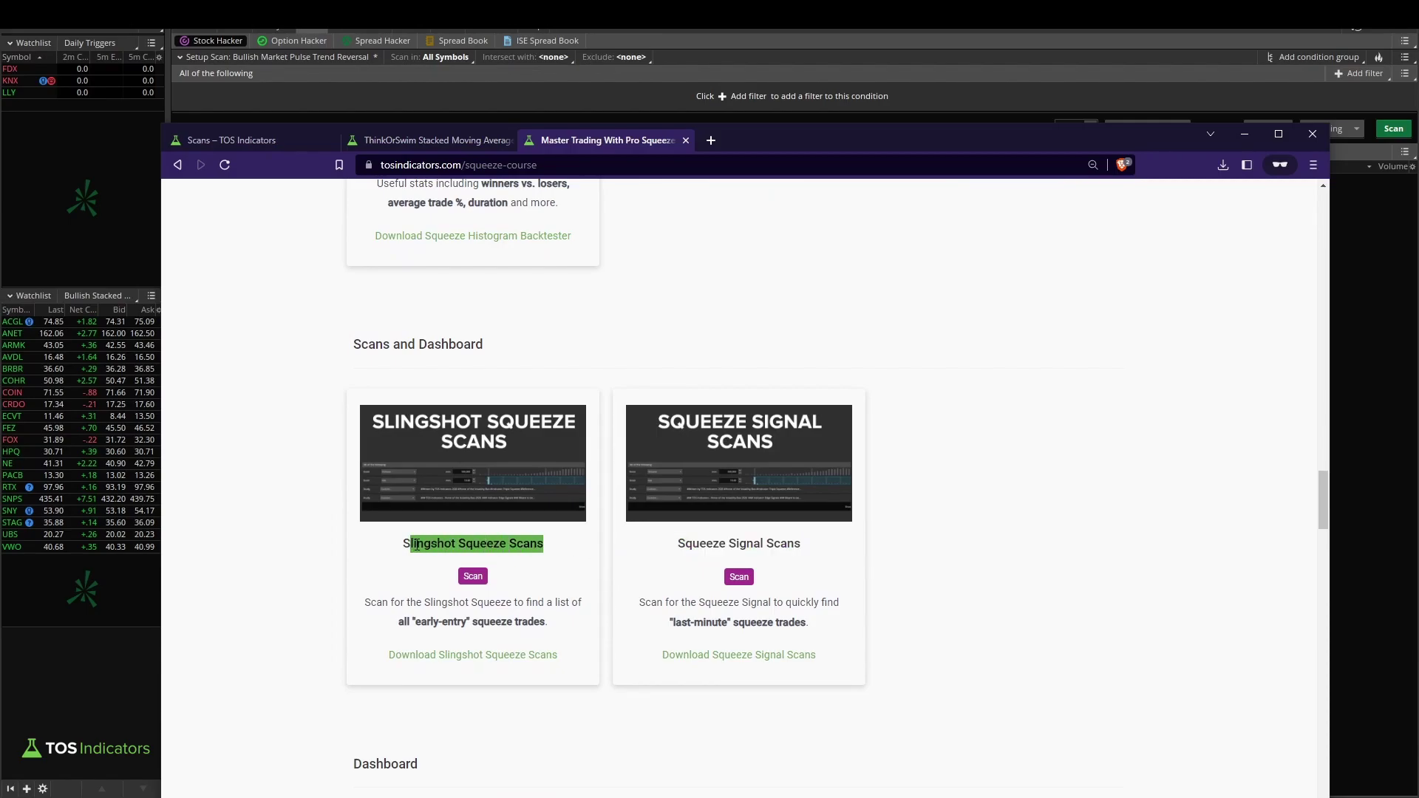
click(447, 551)
scroll(446, 529, down, 2)
scroll(518, 531, up, 9)
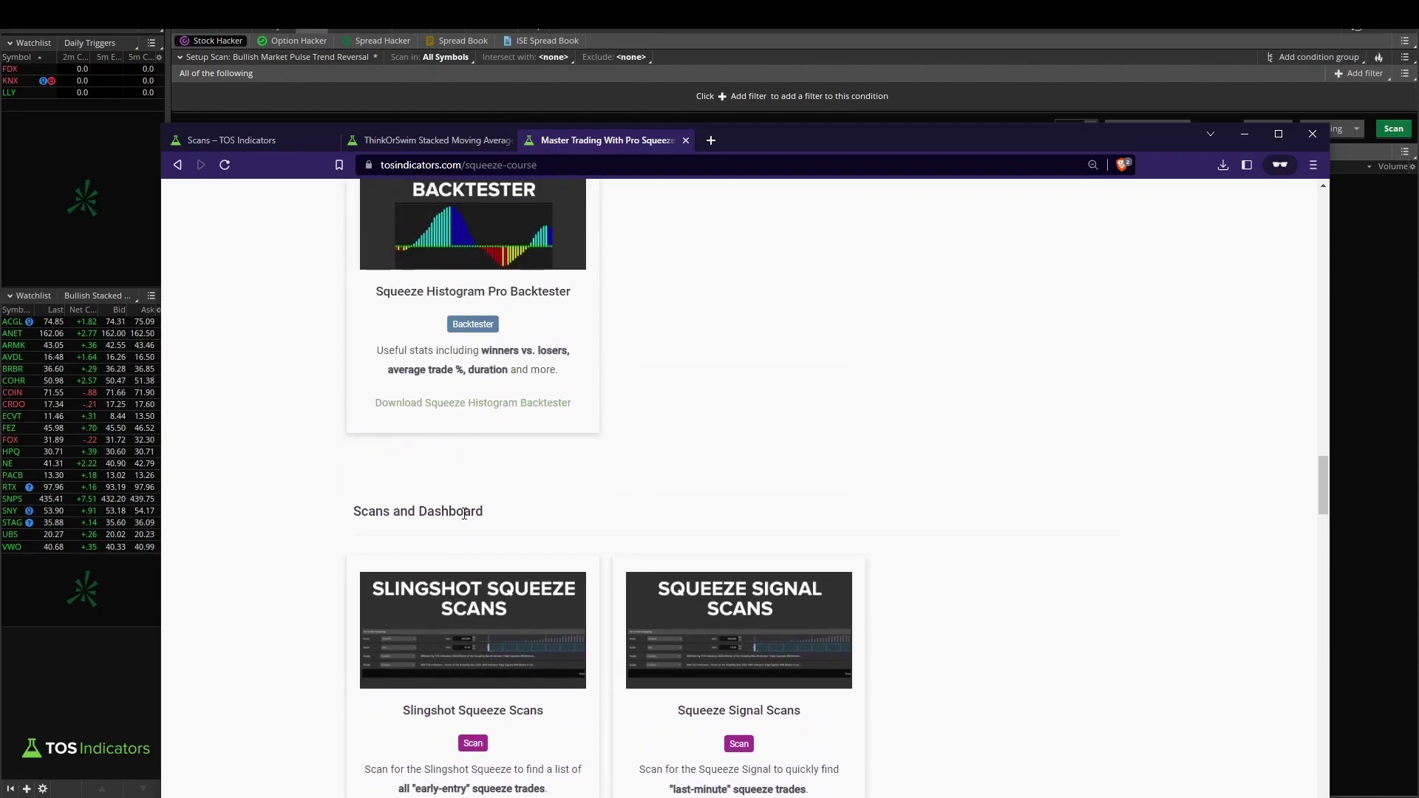